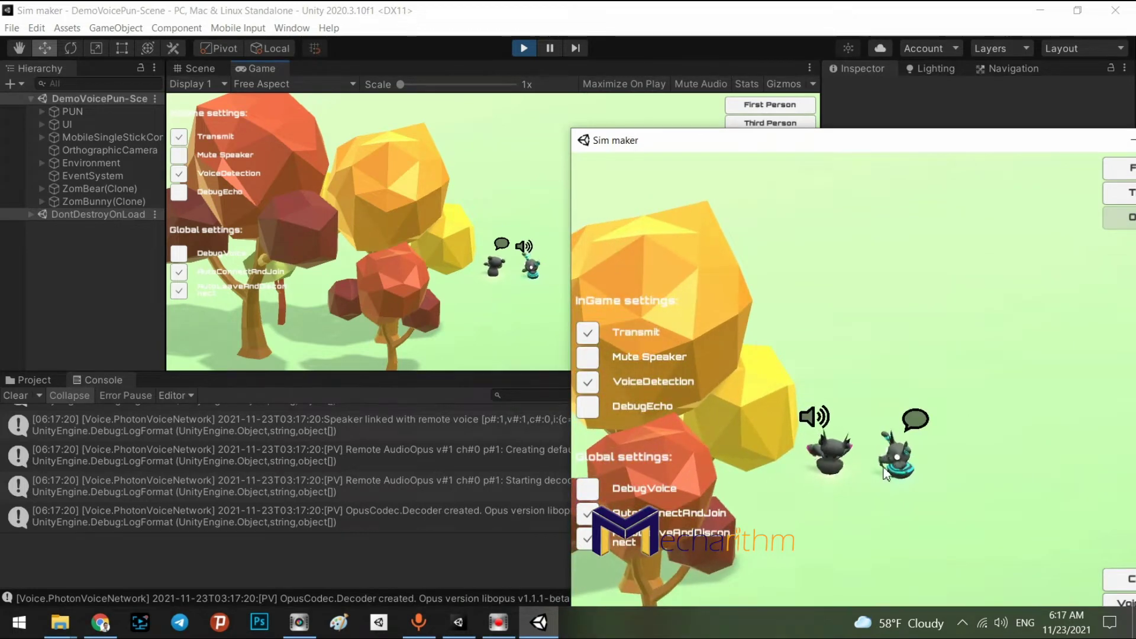
# Walk the player away from the bear and back in the running voice-chat demo
pyautogui.press('Up')
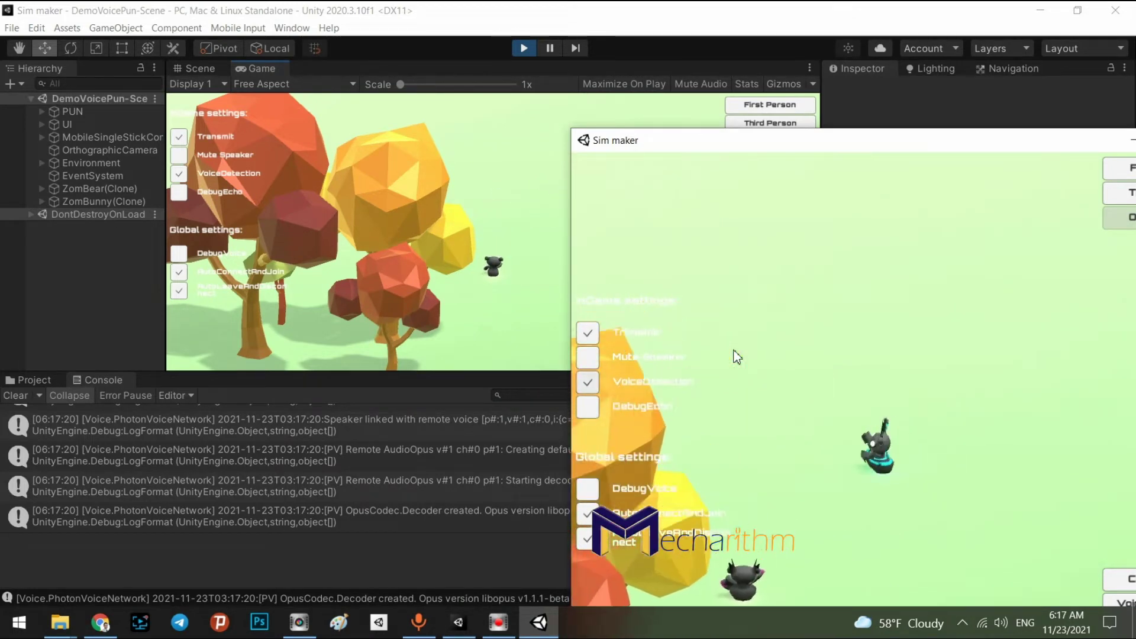
pyautogui.press('Down')
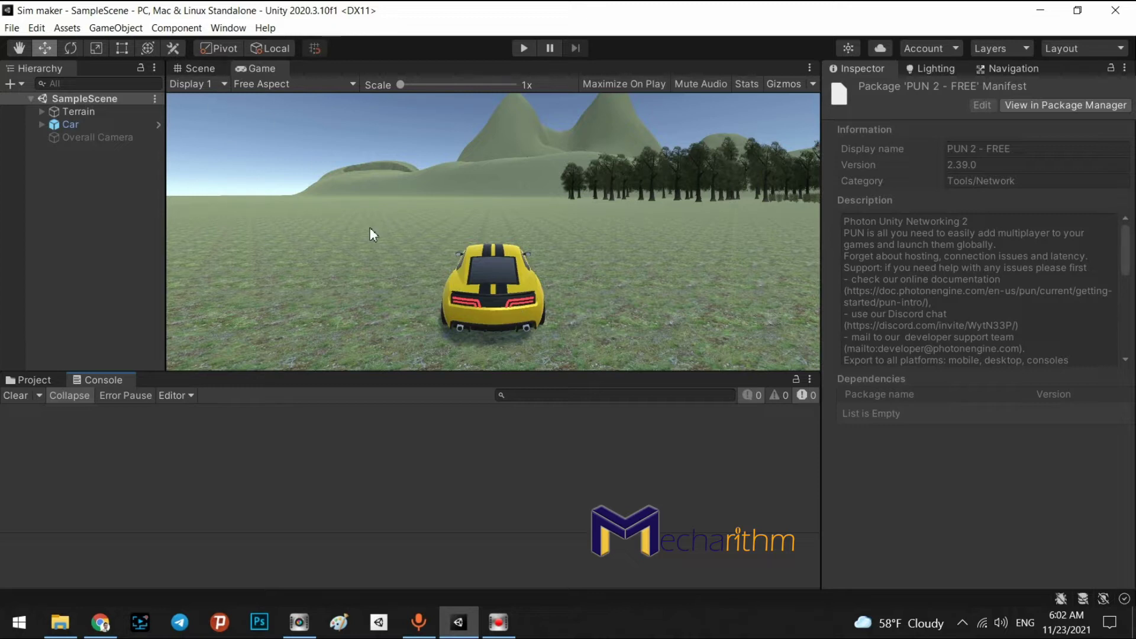
# Dismiss the Black Friday banner and confirm PUN 2 - FREE supports Unity 2018.4.22 or higher
pyautogui.click(102, 626)
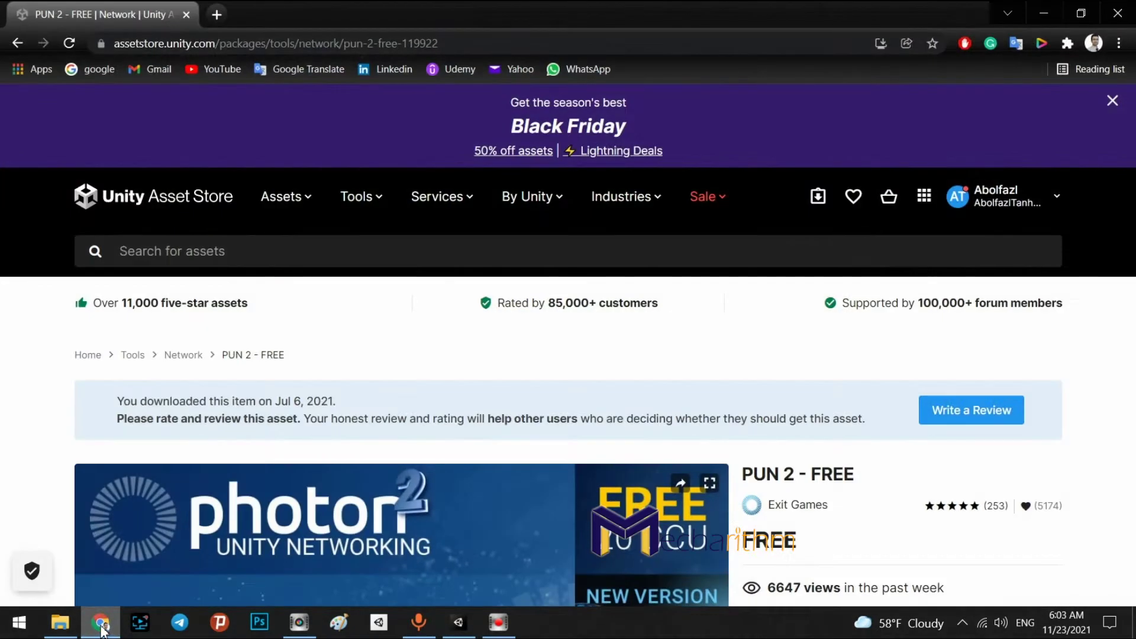
pyautogui.click(1109, 99)
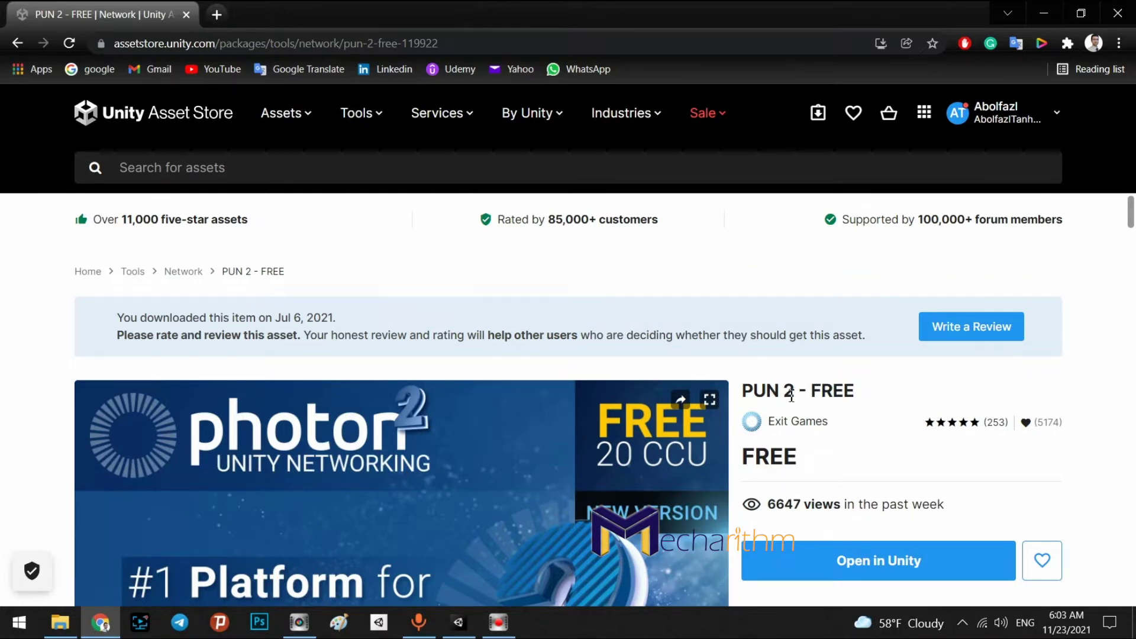
pyautogui.moveTo(794, 395); pyautogui.dragTo(768, 393)
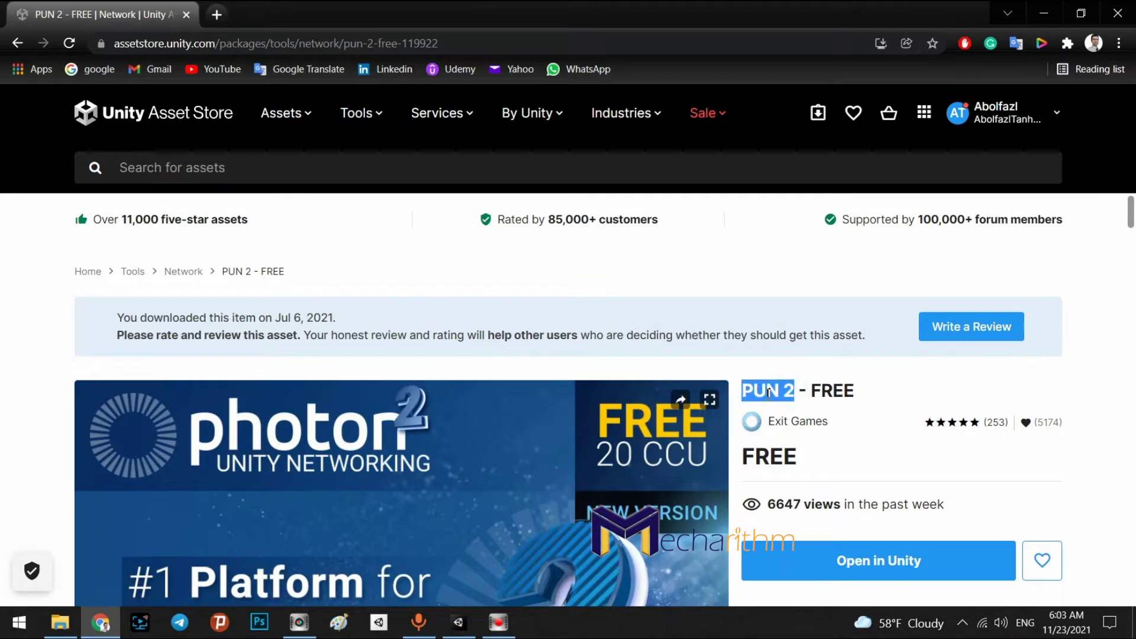
pyautogui.scroll(-5, 1124, 452)
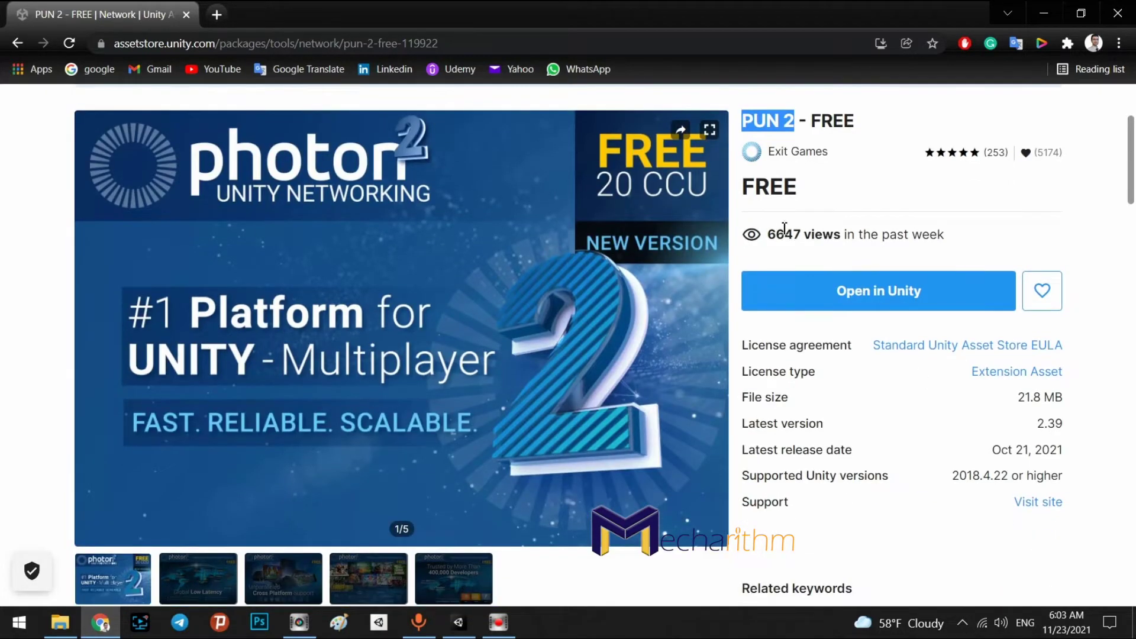
pyautogui.scroll(4, 638, 327)
pyautogui.scroll(1, 638, 327)
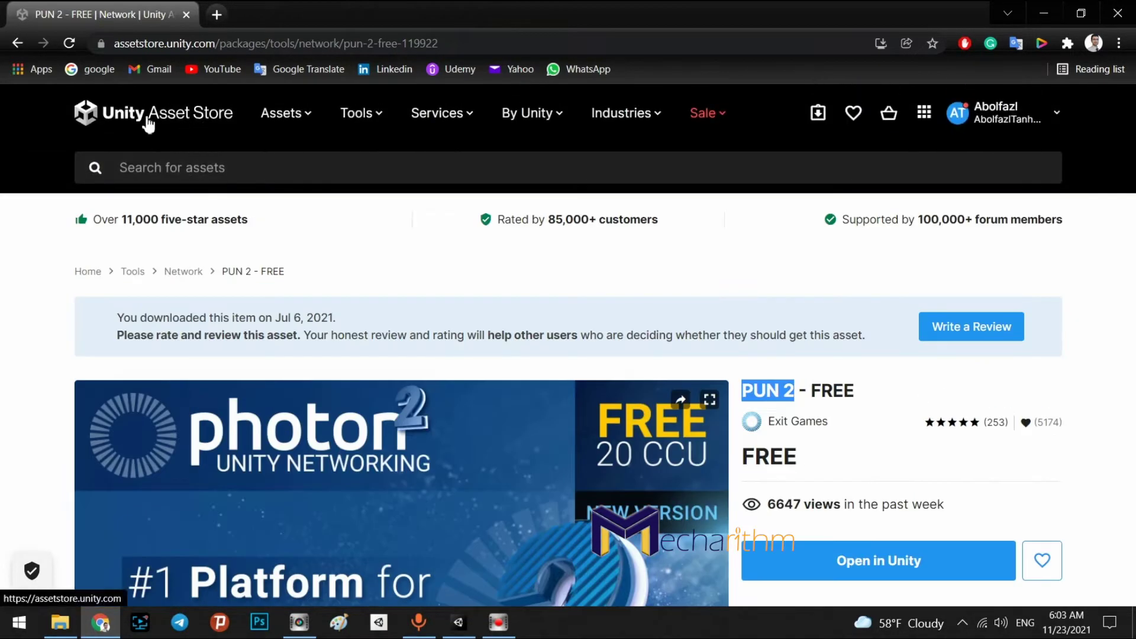
pyautogui.scroll(-5, 1124, 473)
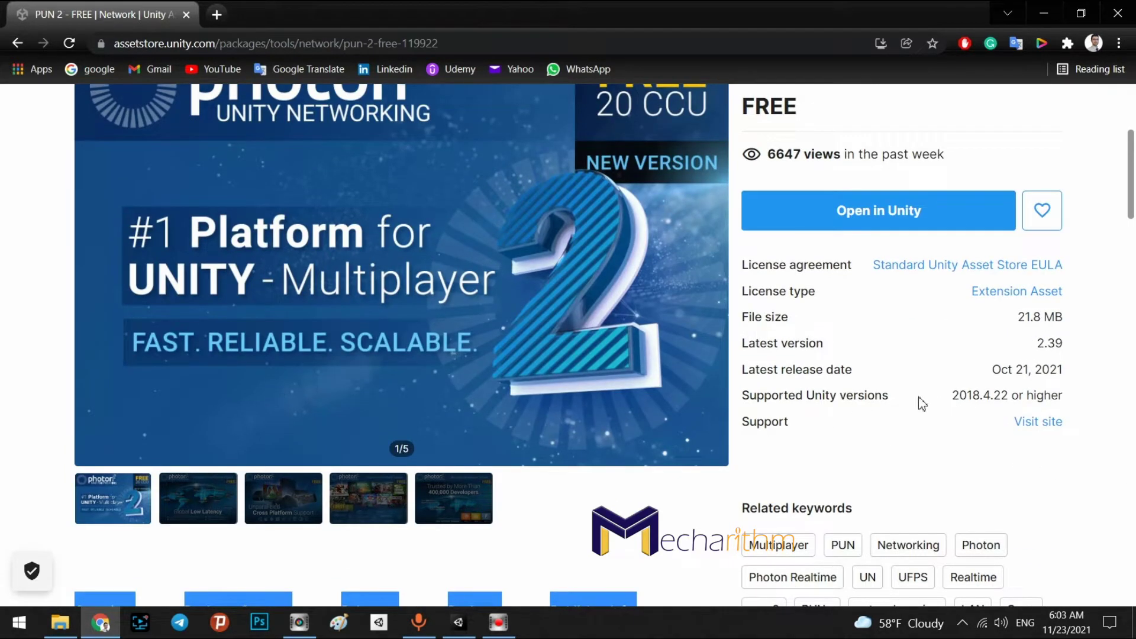
pyautogui.moveTo(959, 396); pyautogui.dragTo(981, 397)
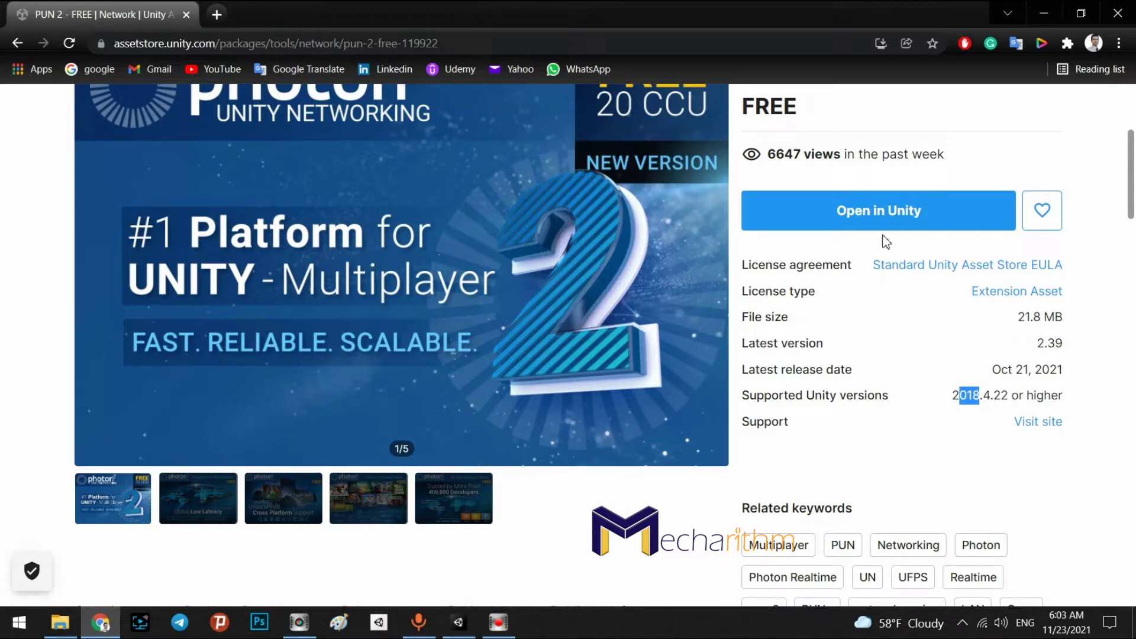
# Try Open in Unity, cancel the browser prompt, and return to the Unity editor
pyautogui.click(899, 212)
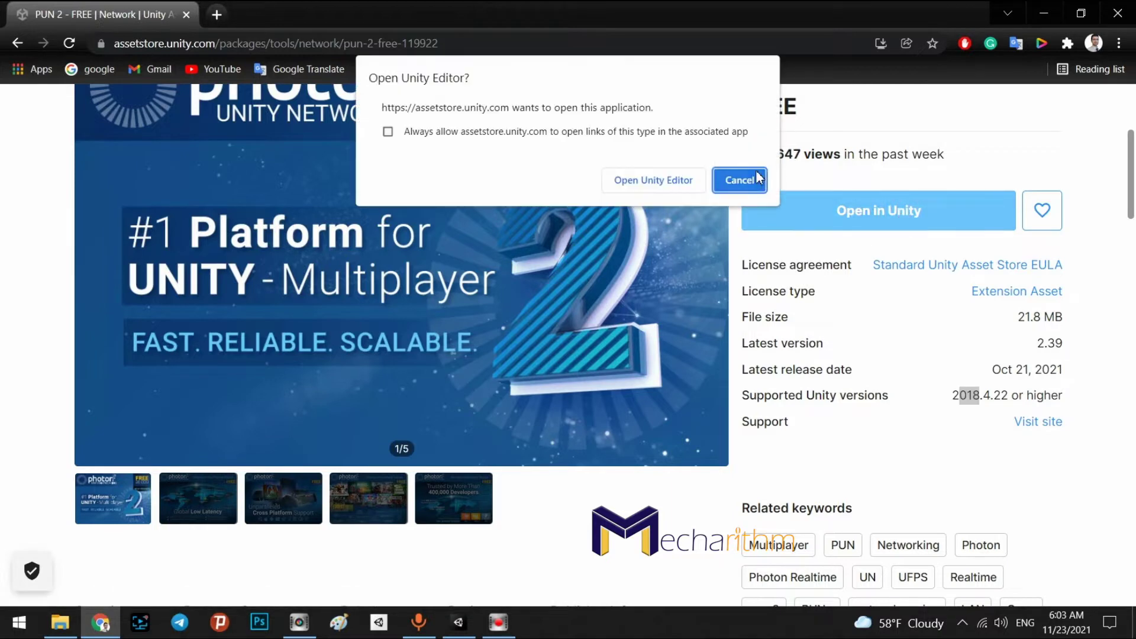
pyautogui.click(746, 178)
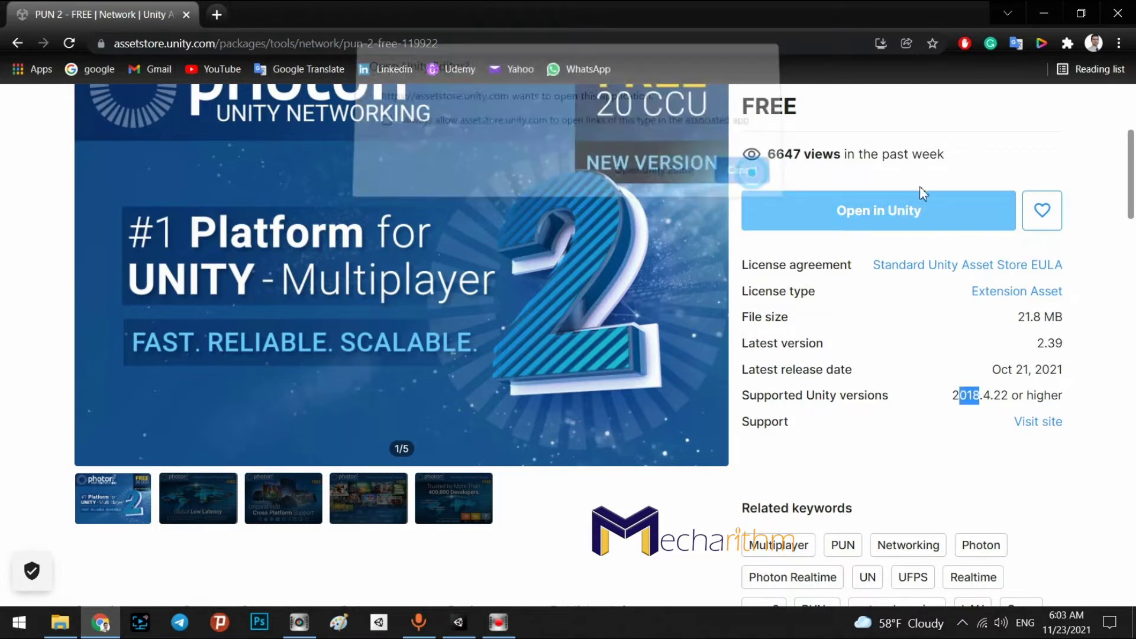
pyautogui.click(459, 622)
# In Package Manager under My Assets, select PUN 2 - FREE and click Import
pyautogui.click(225, 28)
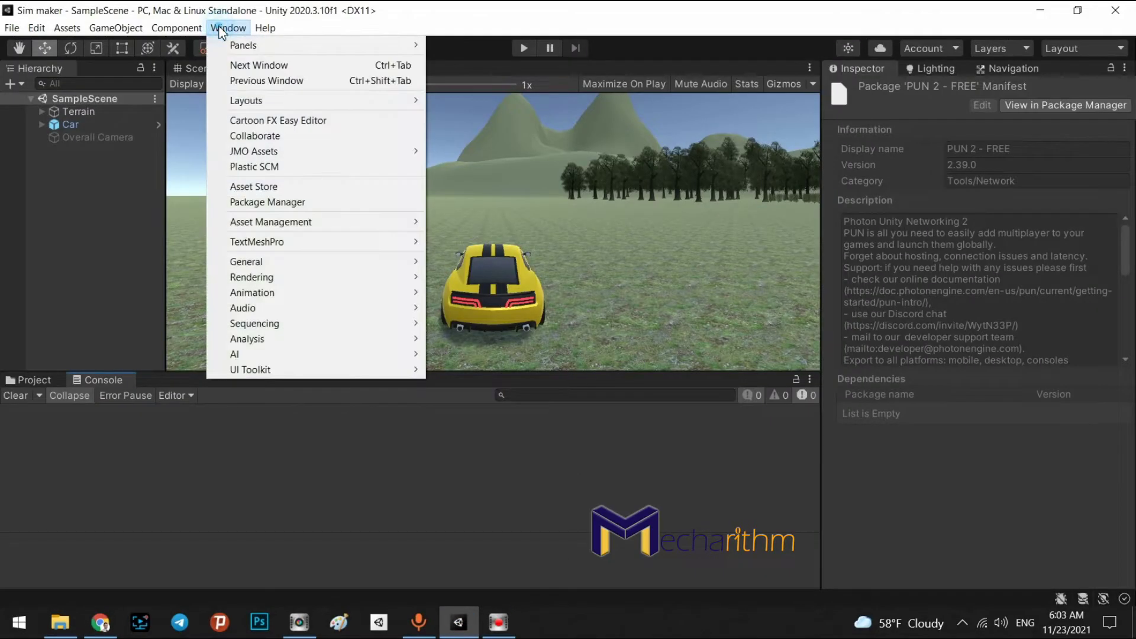
pyautogui.click(240, 201)
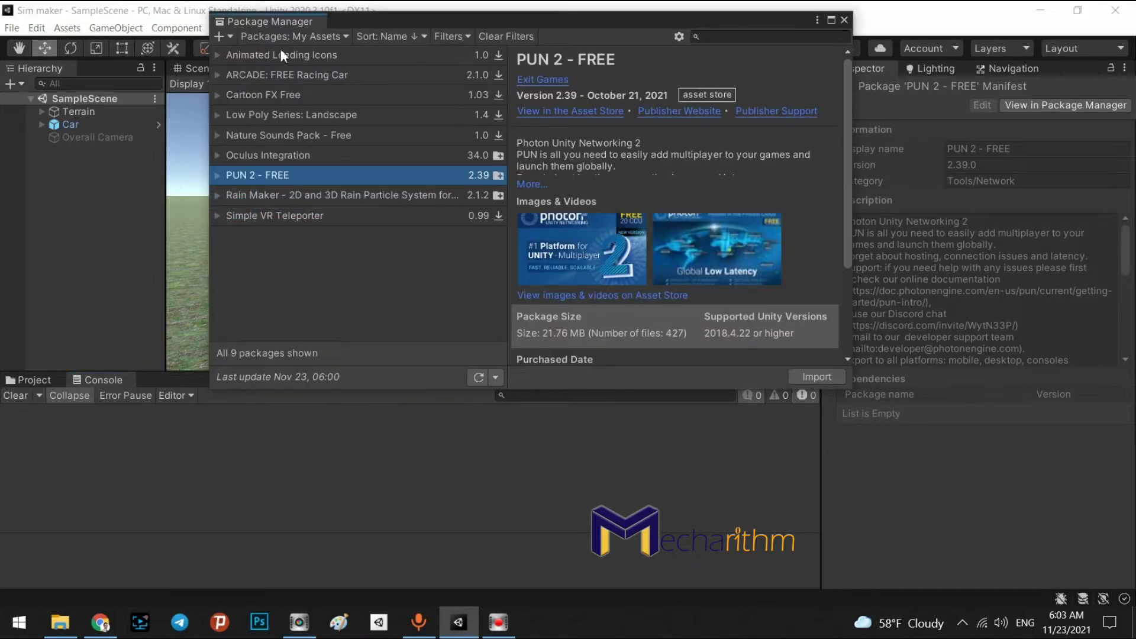
pyautogui.click(294, 34)
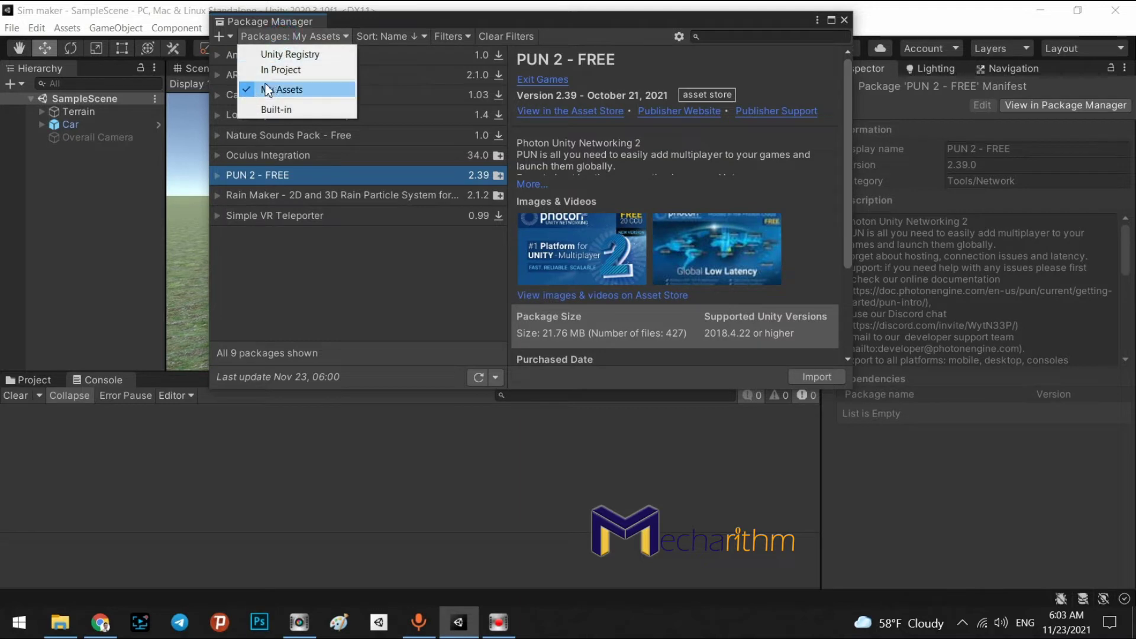
pyautogui.click(286, 232)
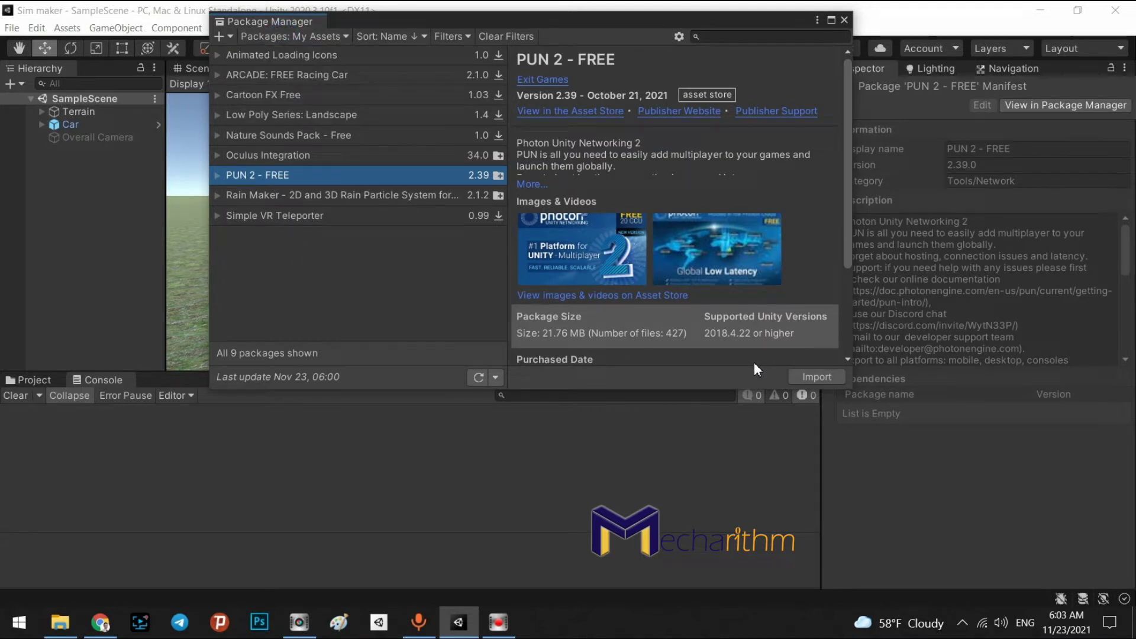
pyautogui.scroll(-3, 628, 275)
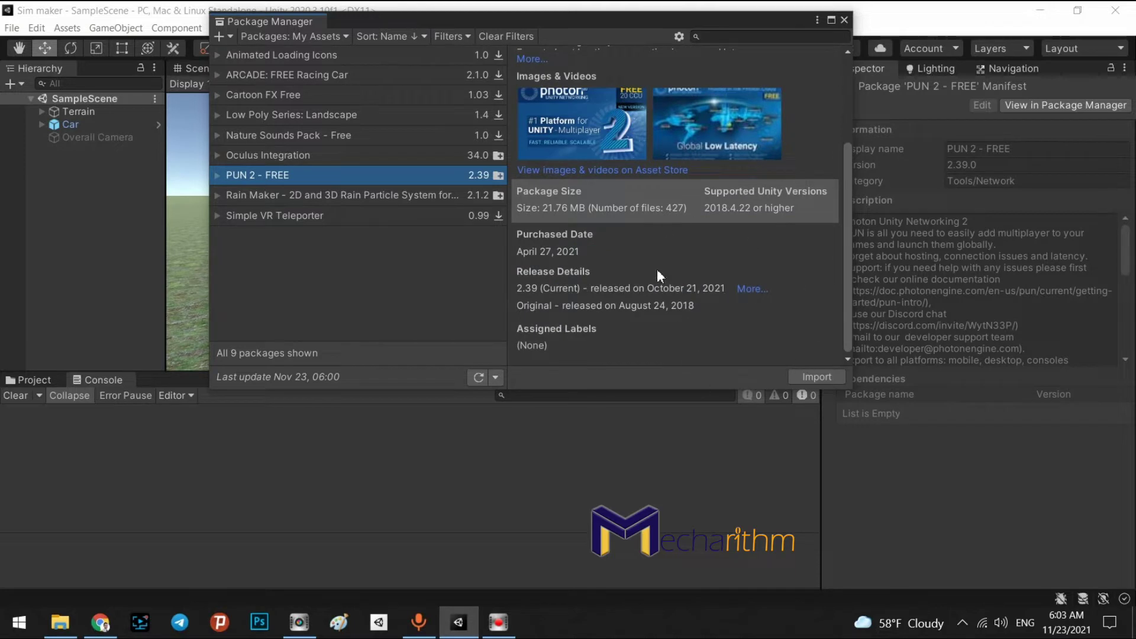
pyautogui.click(812, 377)
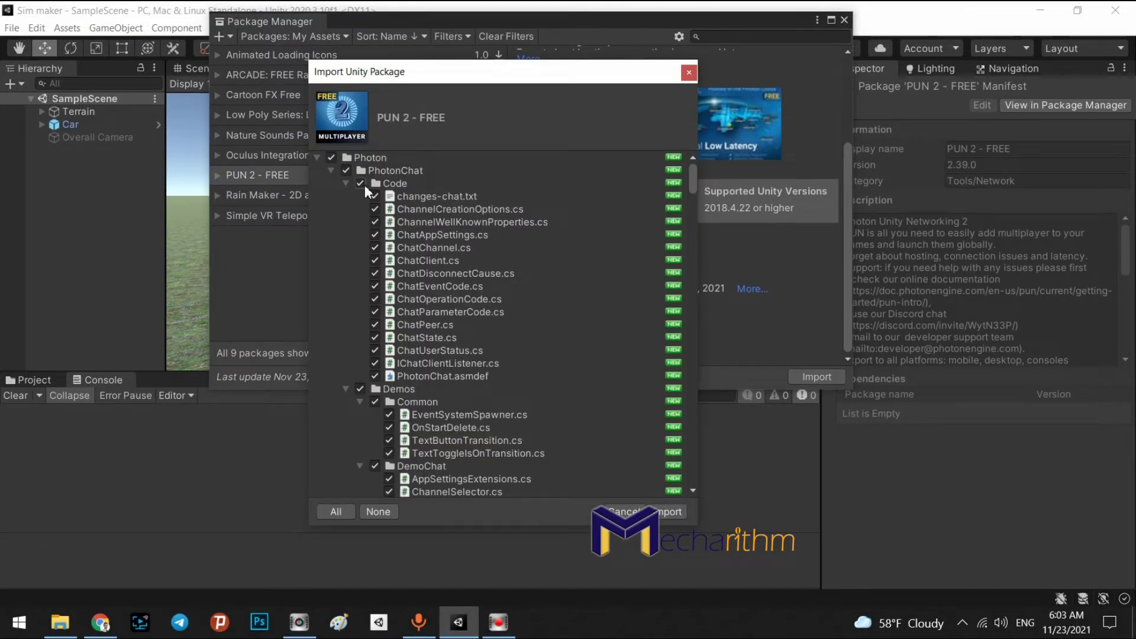
# Collapse the Code, PhotonChat, PhotonLibs, PhotonRealtime and PhotonUnityNetworking folders and import everything checked
pyautogui.click(343, 182)
pyautogui.click(331, 171)
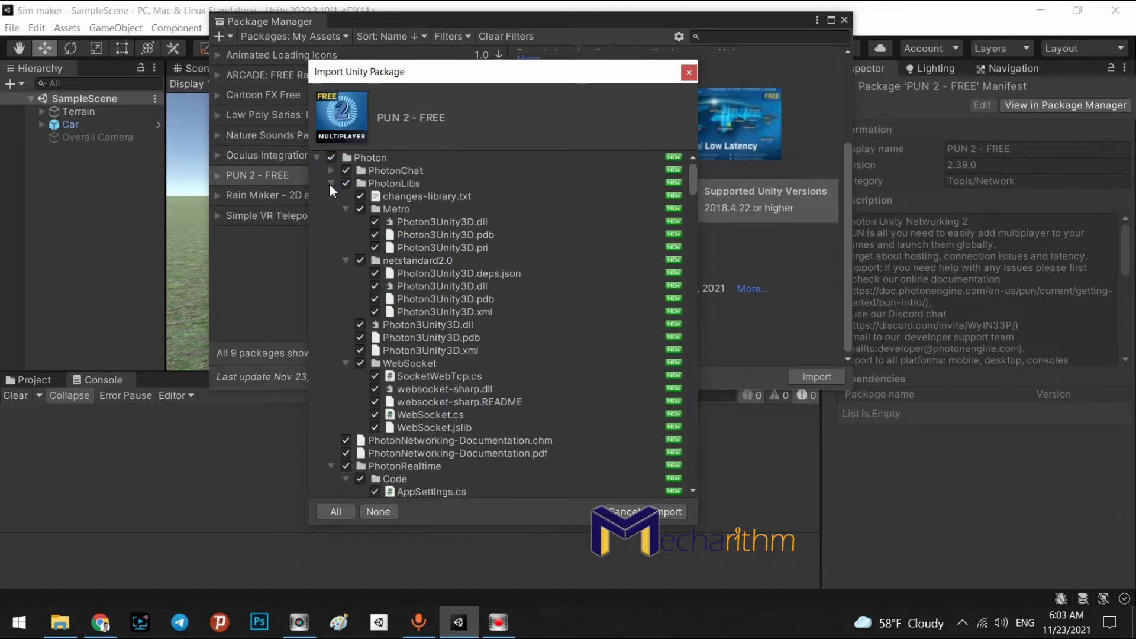
pyautogui.click(330, 184)
pyautogui.click(328, 221)
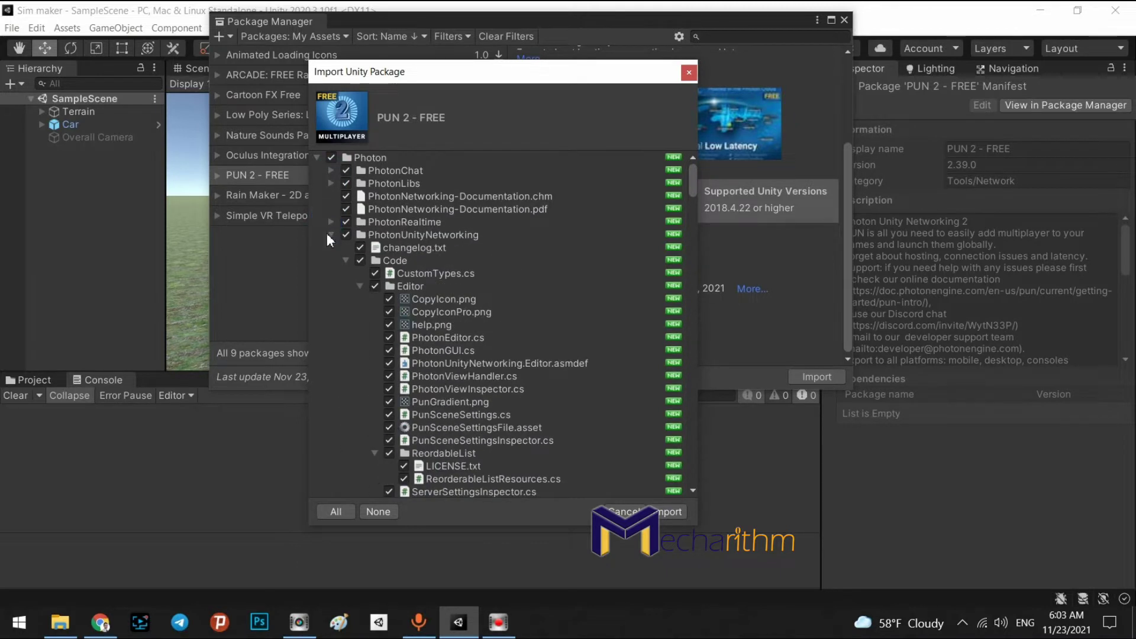
pyautogui.click(330, 235)
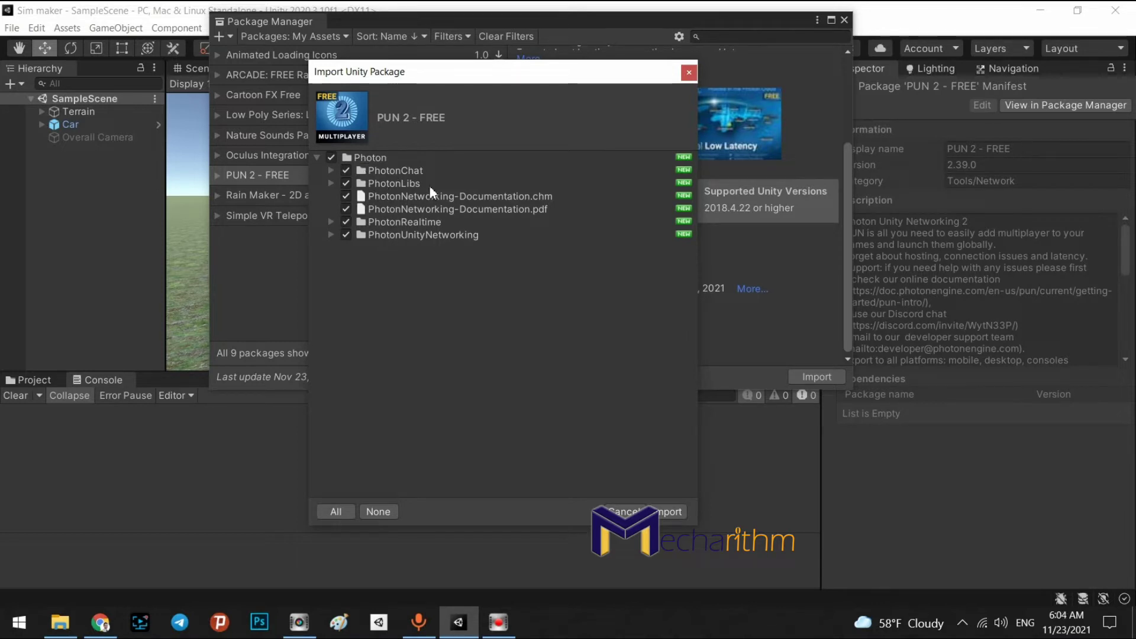
pyautogui.click(670, 511)
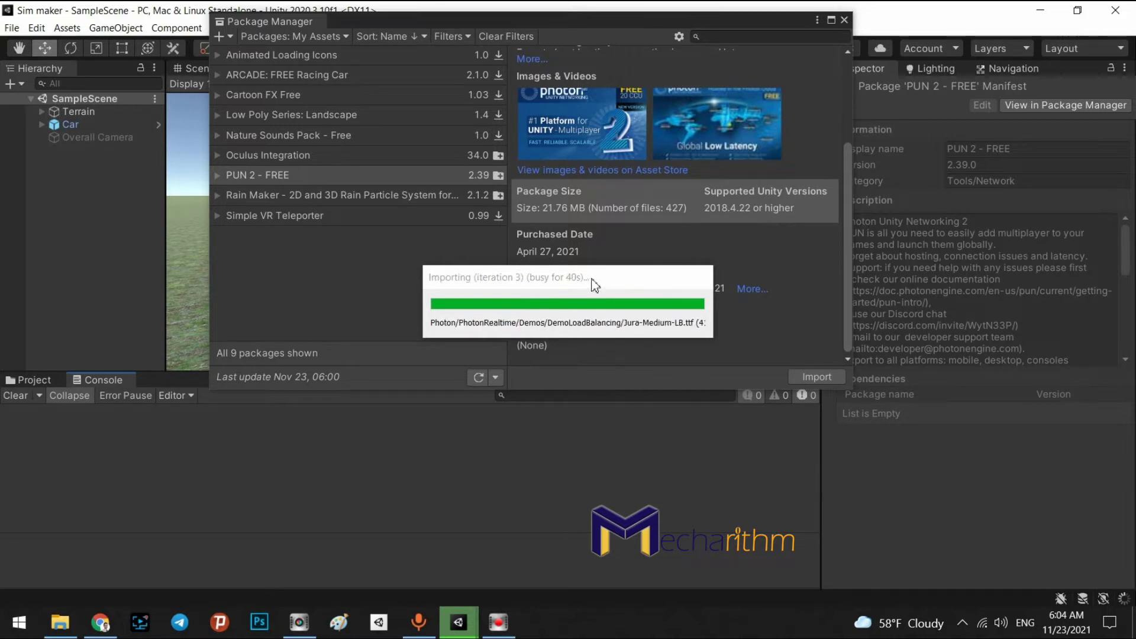
# Search the Asset Store for 'photon voice 2'
pyautogui.click(97, 622)
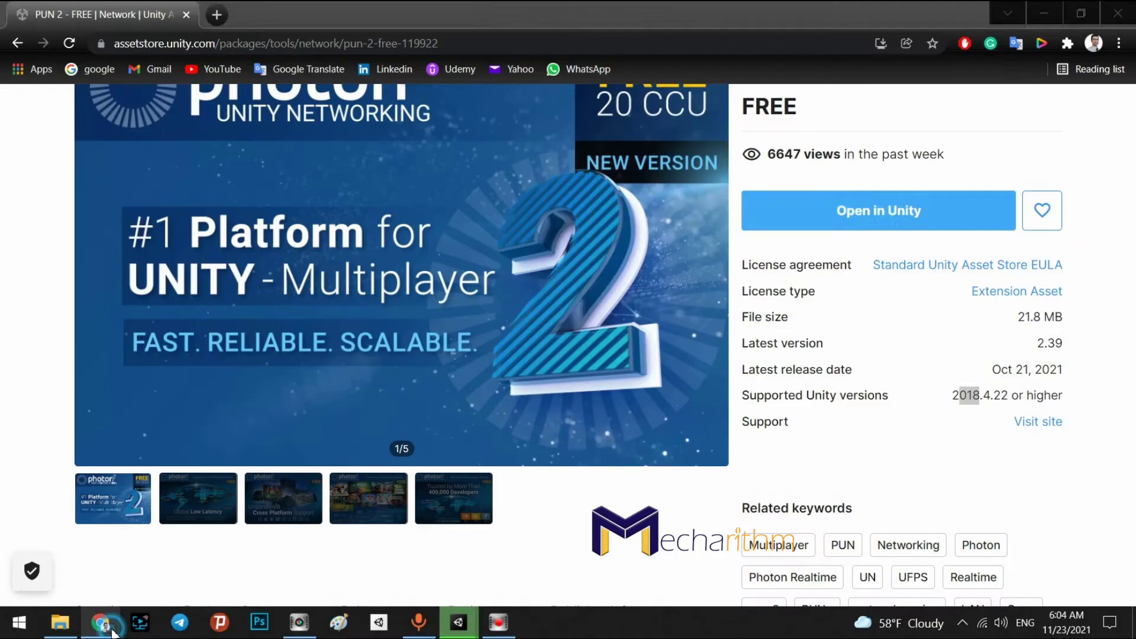
pyautogui.scroll(5, 200, 329)
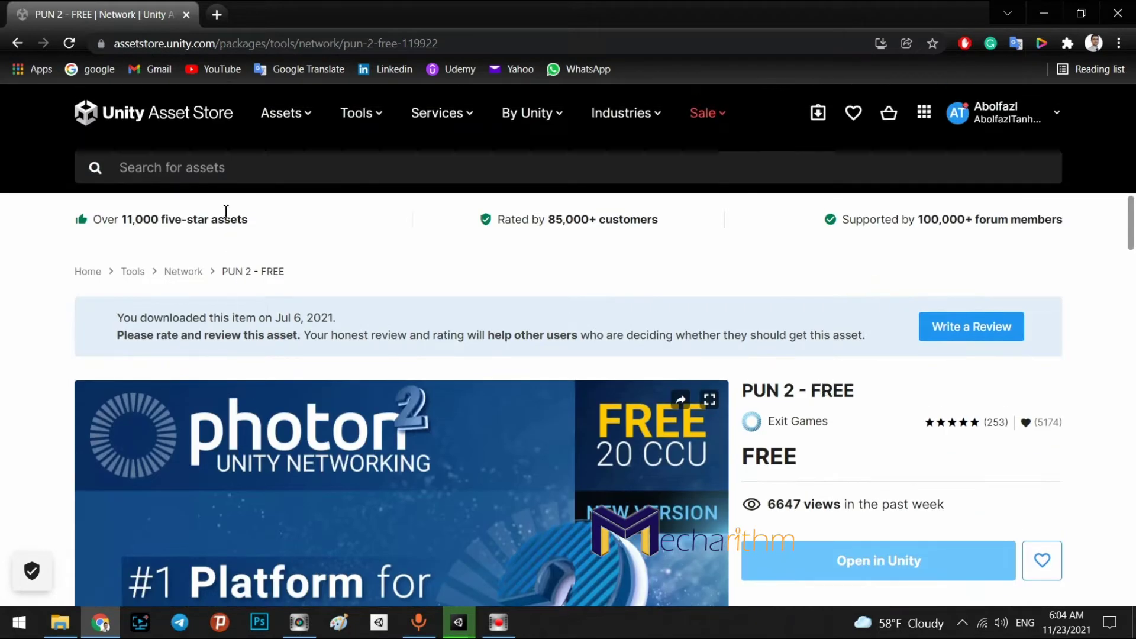
pyautogui.click(231, 170)
pyautogui.write('photon voiu')
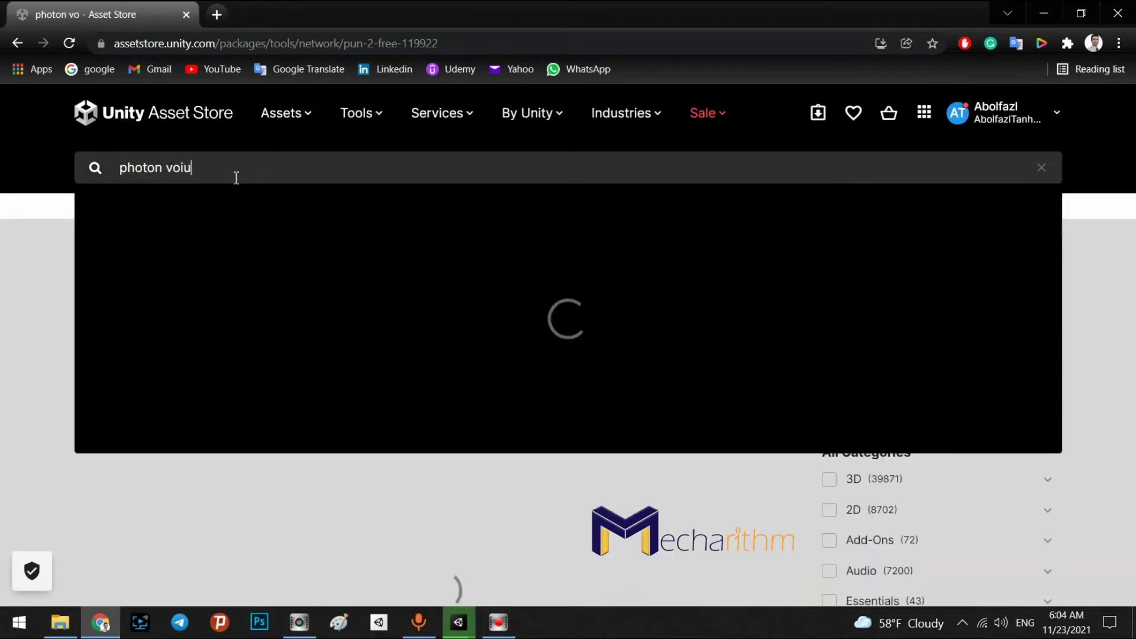
pyautogui.press('BackSpace')
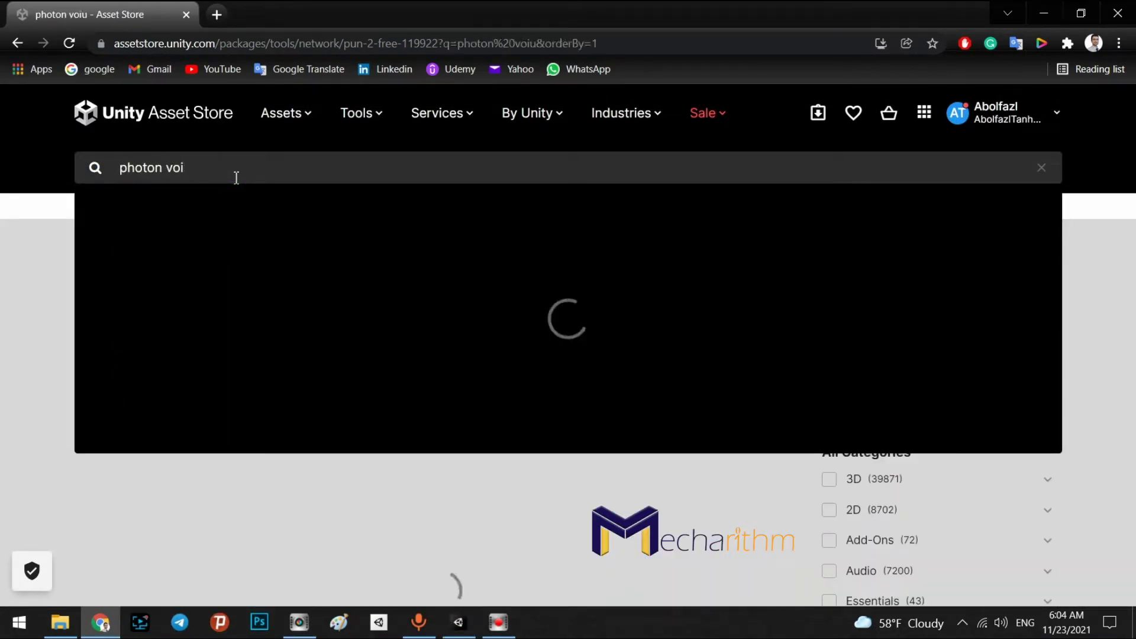
pyautogui.write('ce 2')
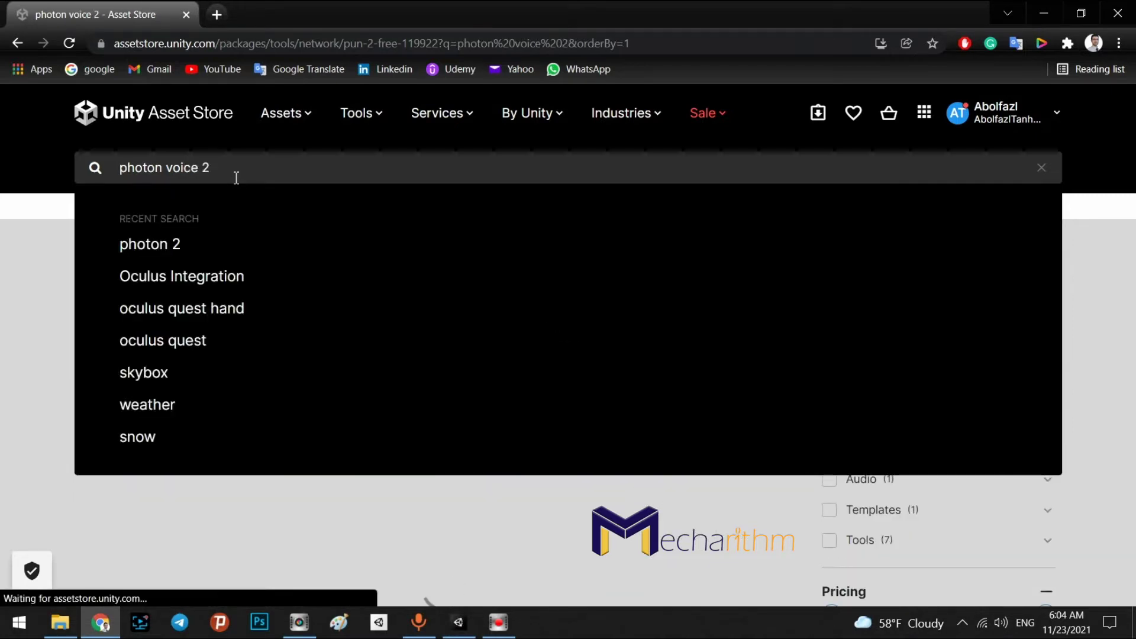
pyautogui.press('Return')
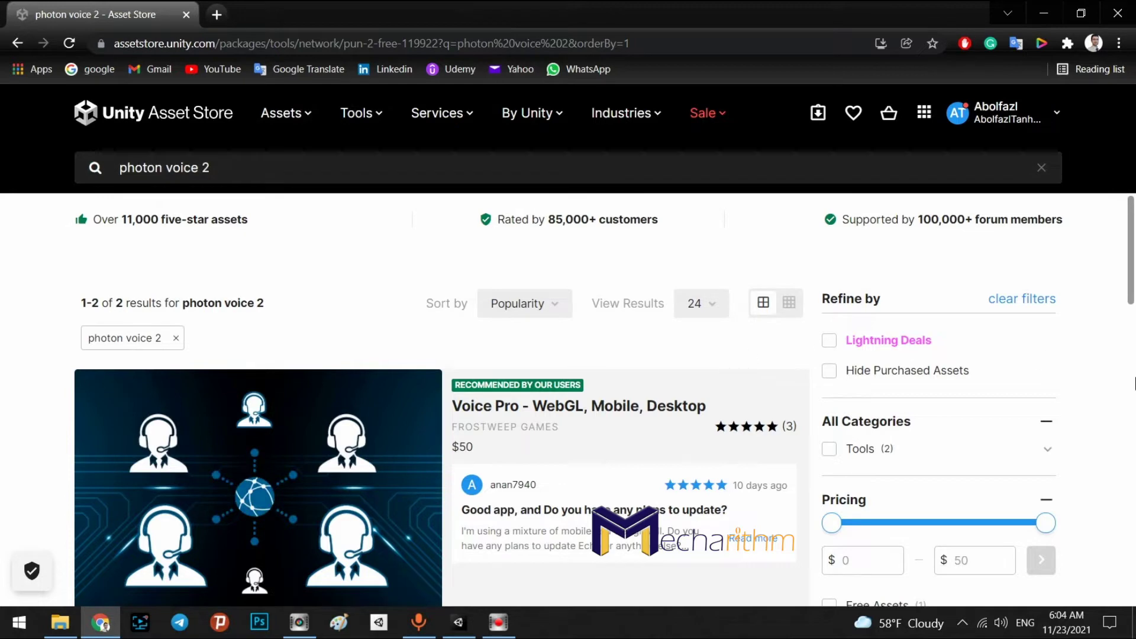
# Open the Photon Voice 2 product page and scroll through its description
pyautogui.scroll(-7, 1053, 431)
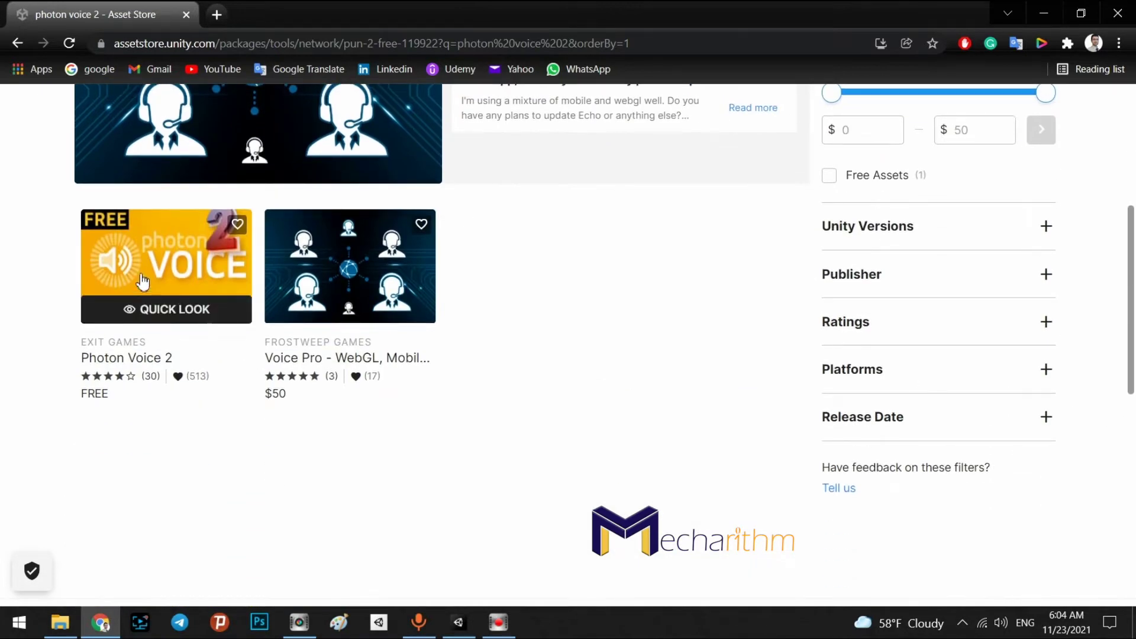
pyautogui.click(188, 273)
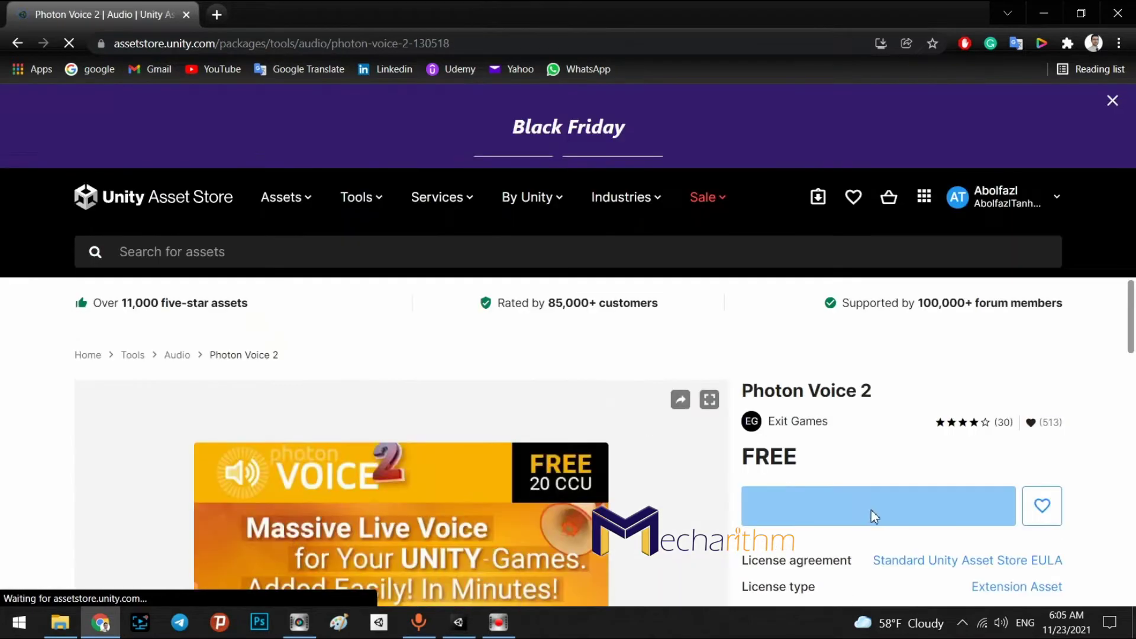
pyautogui.scroll(-5, 1115, 503)
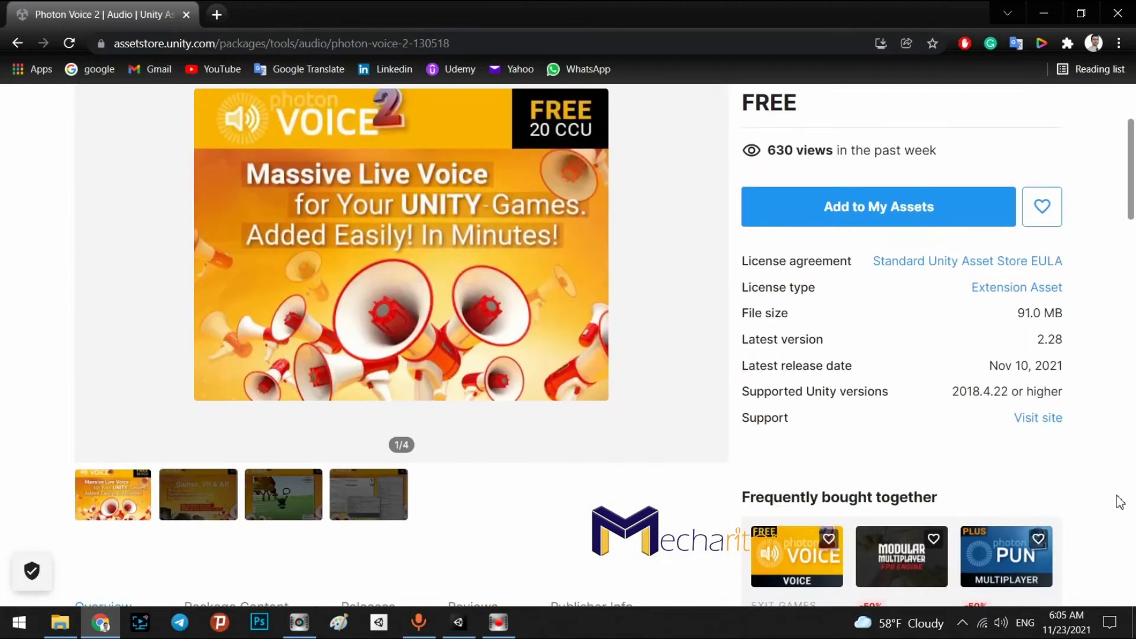
pyautogui.scroll(-1, 1112, 497)
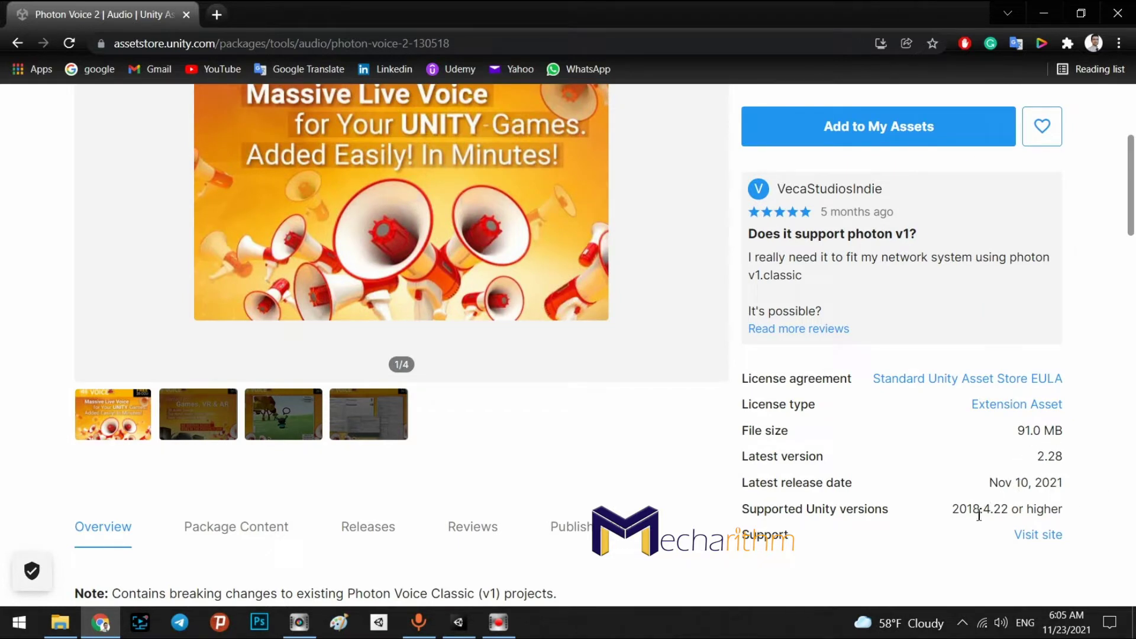
pyautogui.scroll(-4, 357, 485)
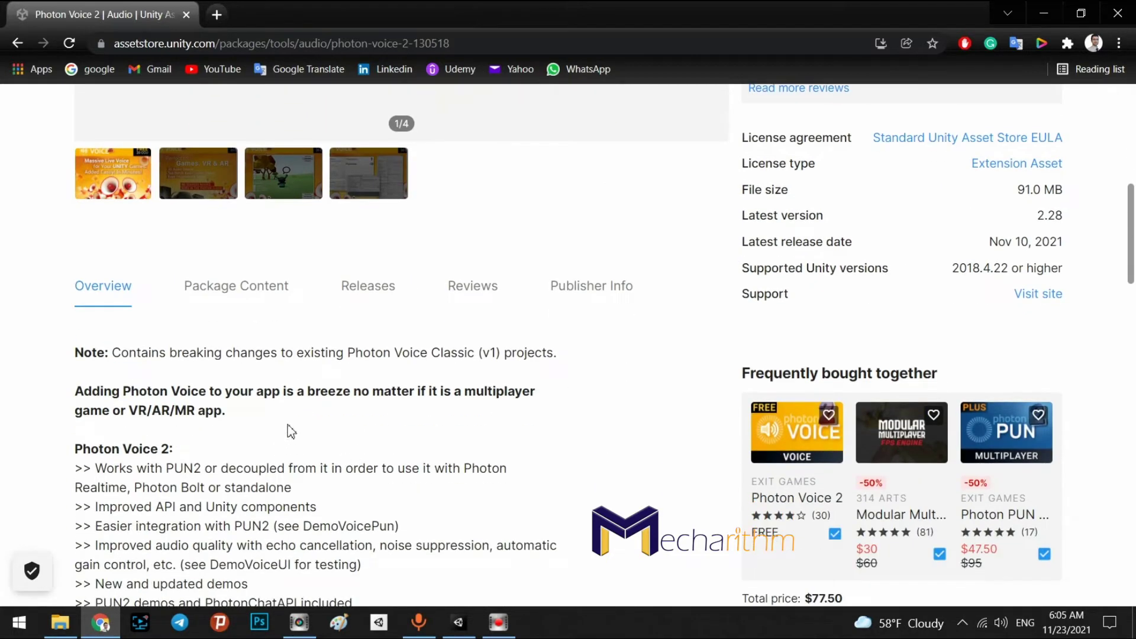
pyautogui.scroll(-1, 236, 445)
pyautogui.scroll(-4, 236, 447)
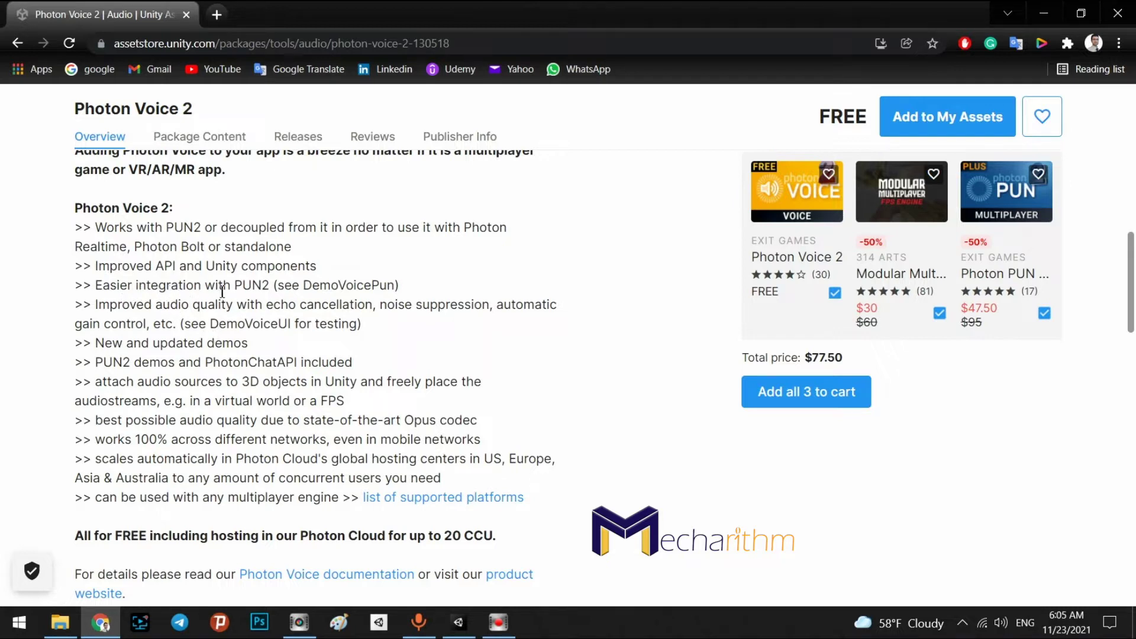
# Highlight the Photon Voice 2 heading and the PUN2 mention in the Overview
pyautogui.moveTo(239, 289); pyautogui.dragTo(271, 289)
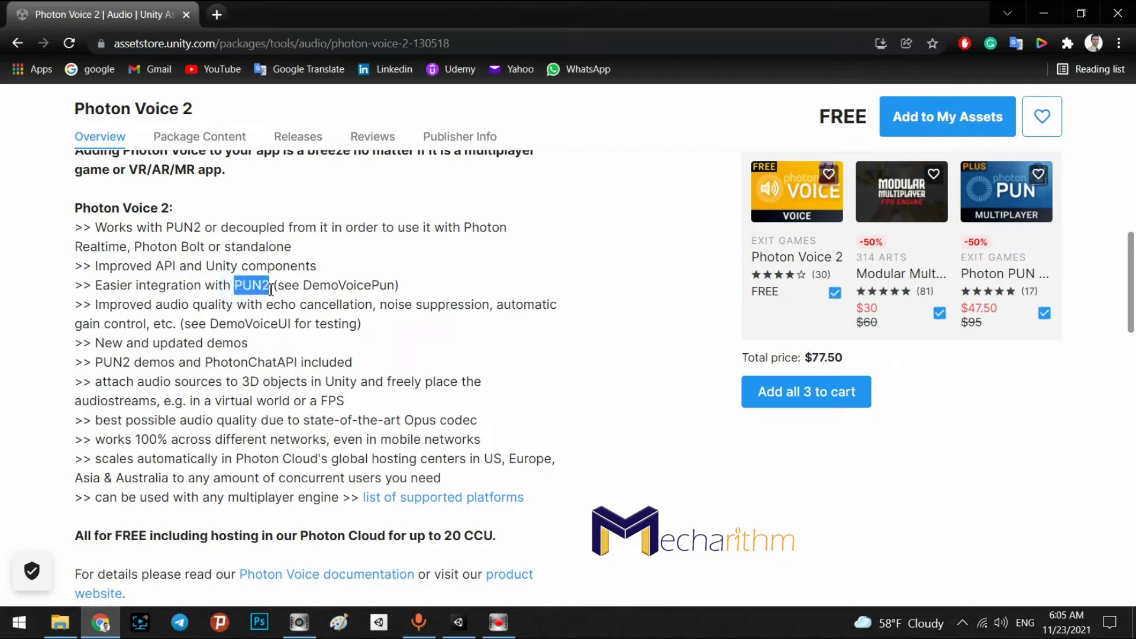
pyautogui.moveTo(76, 208); pyautogui.dragTo(181, 213)
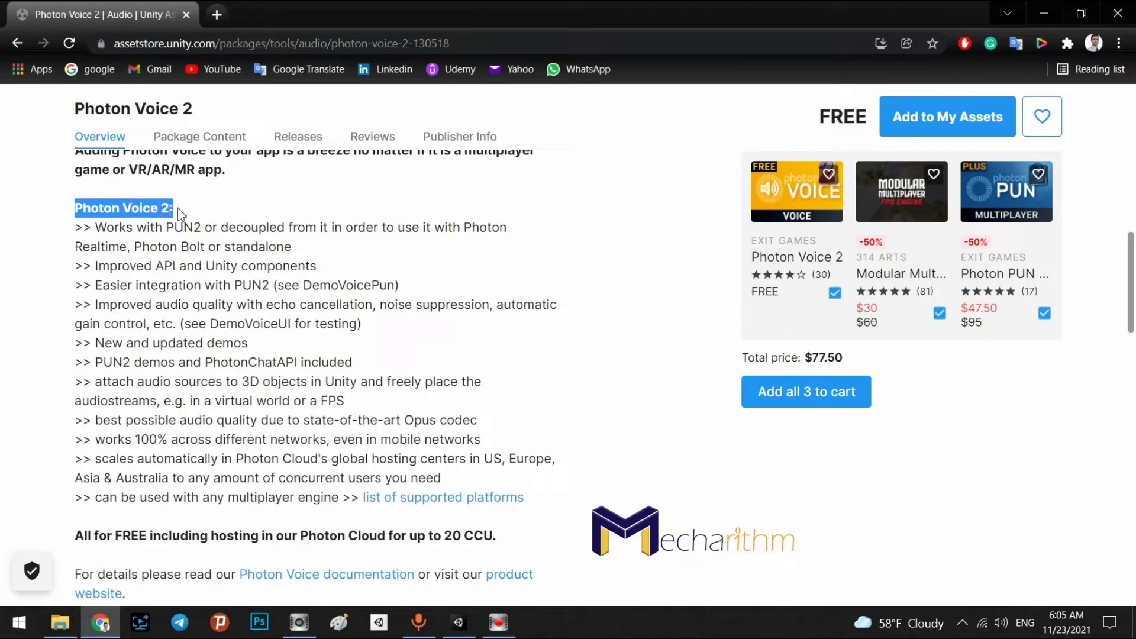
pyautogui.doubleClick(240, 286)
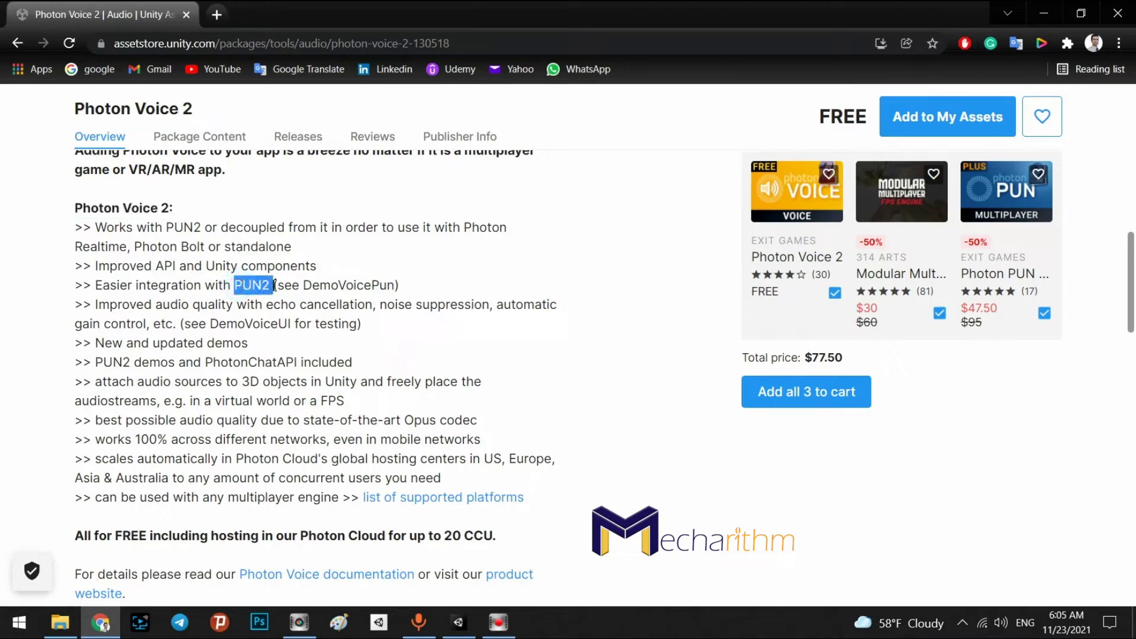
pyautogui.scroll(10, 645, 503)
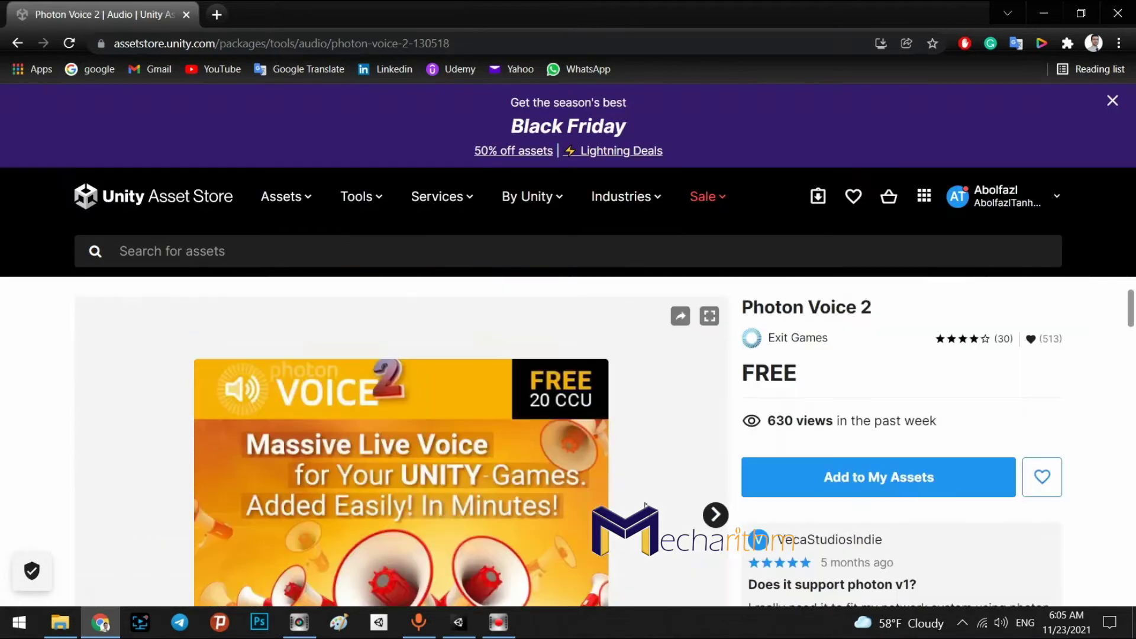
pyautogui.scroll(1, 645, 503)
pyautogui.scroll(-15, 676, 504)
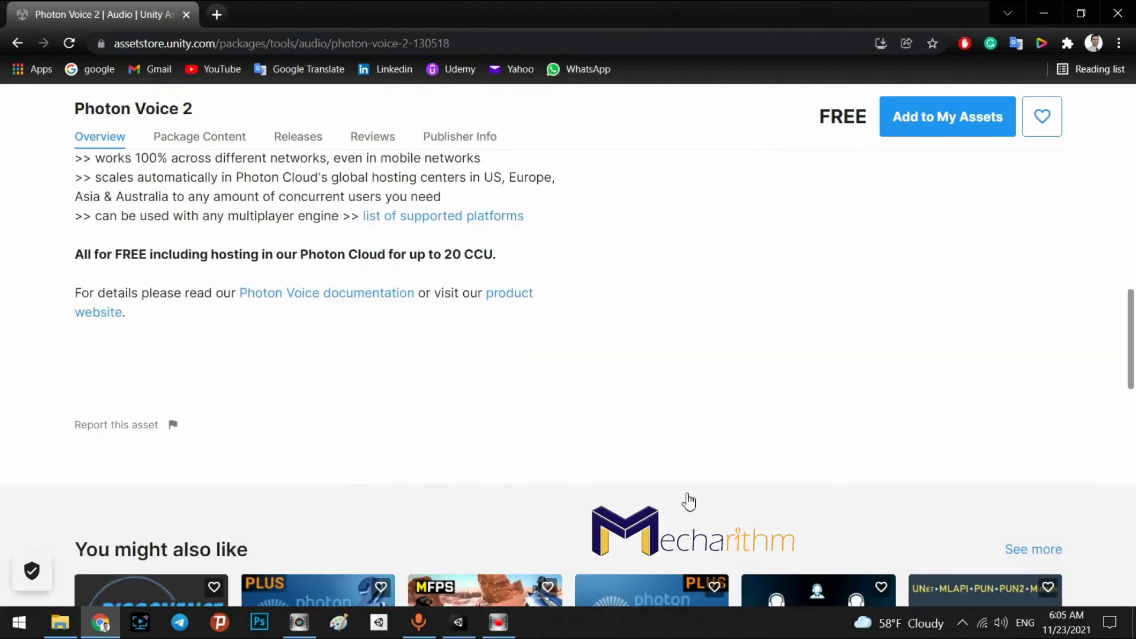
pyautogui.scroll(3, 667, 494)
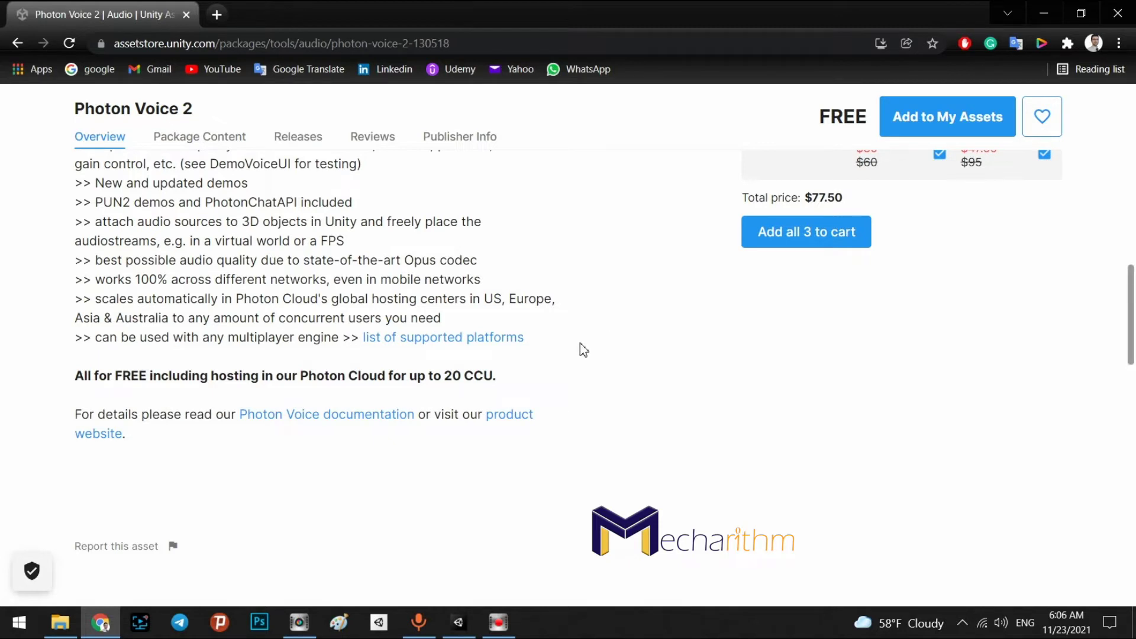
pyautogui.click(457, 621)
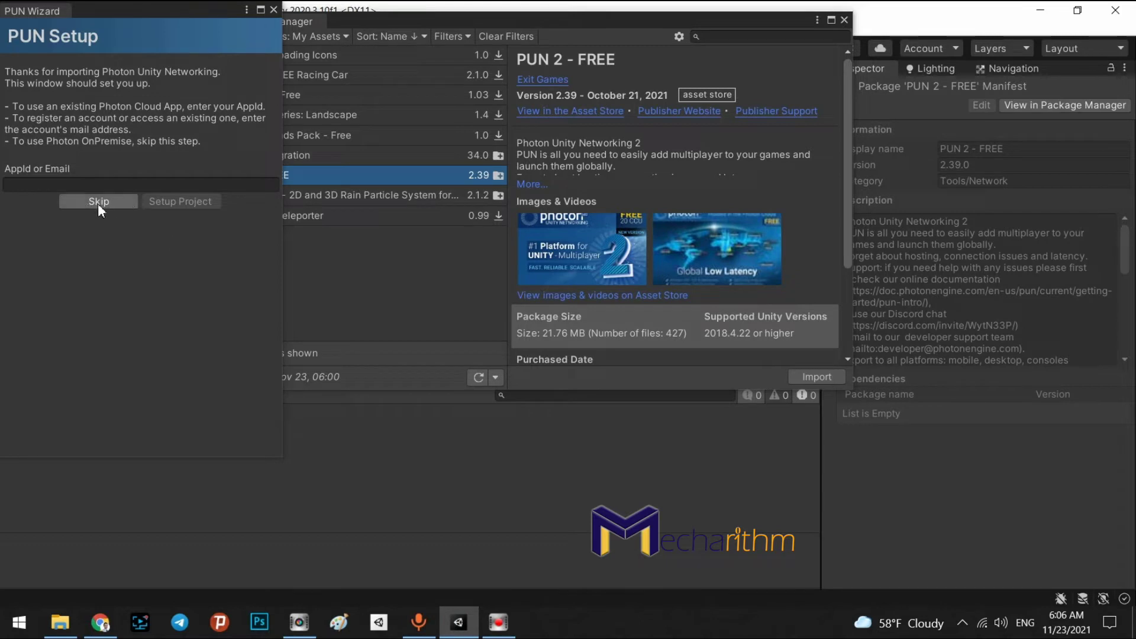
# Skip the AppId step, close the PUN Wizard, then close the Package Manager
pyautogui.click(120, 201)
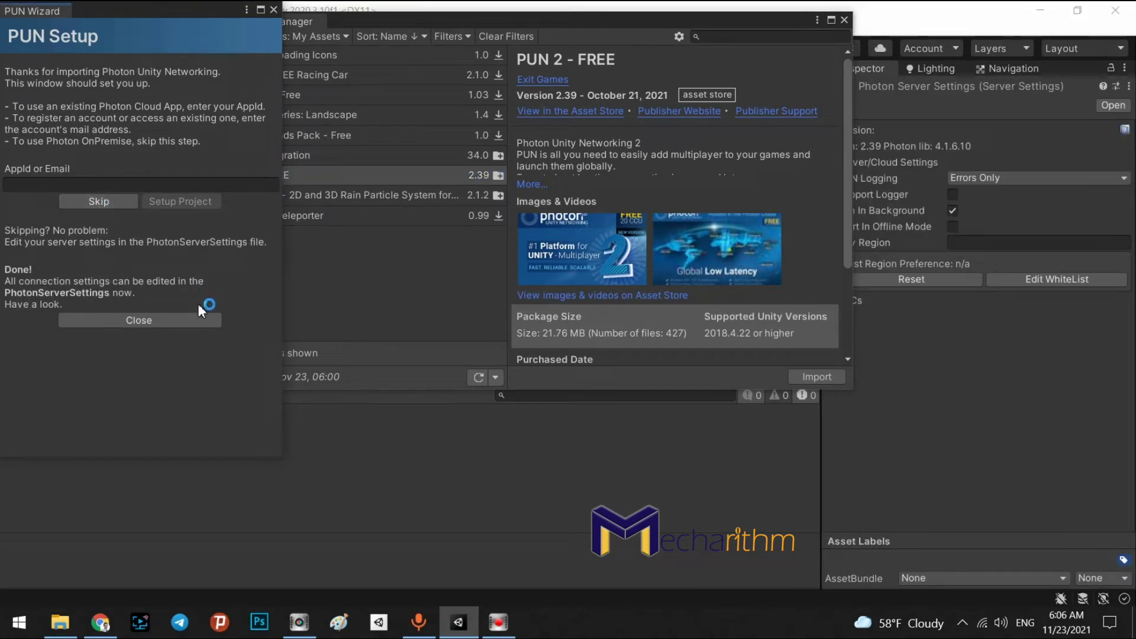
pyautogui.click(182, 321)
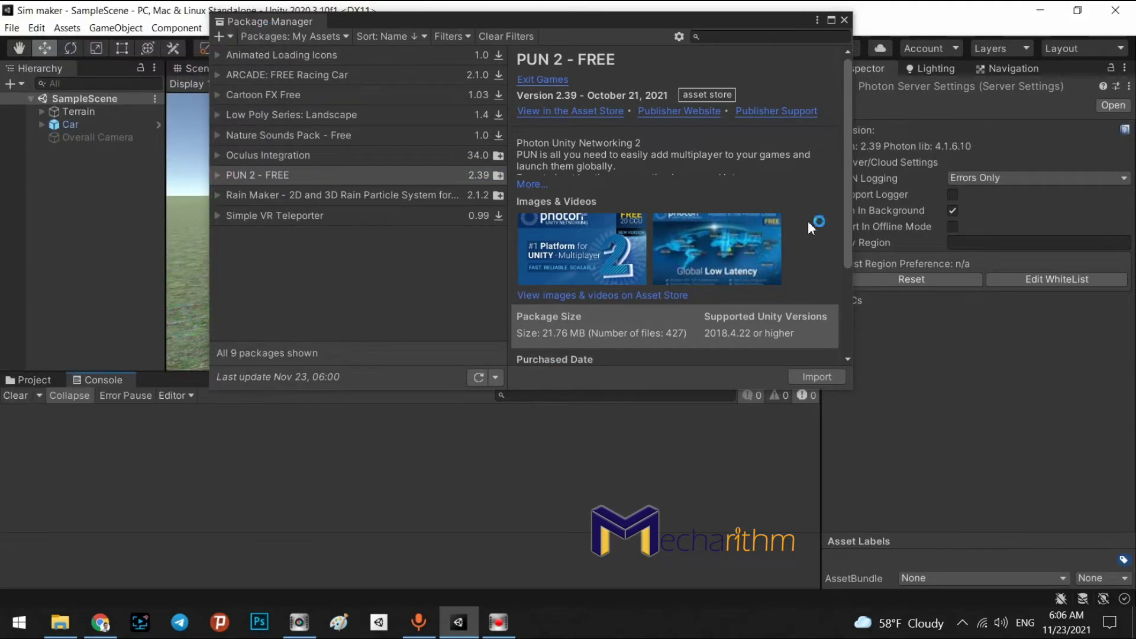
pyautogui.click(844, 20)
# Add the free Photon Voice 2 to My Assets, accepting the Asset Store terms
pyautogui.click(100, 622)
pyautogui.scroll(15, 709, 478)
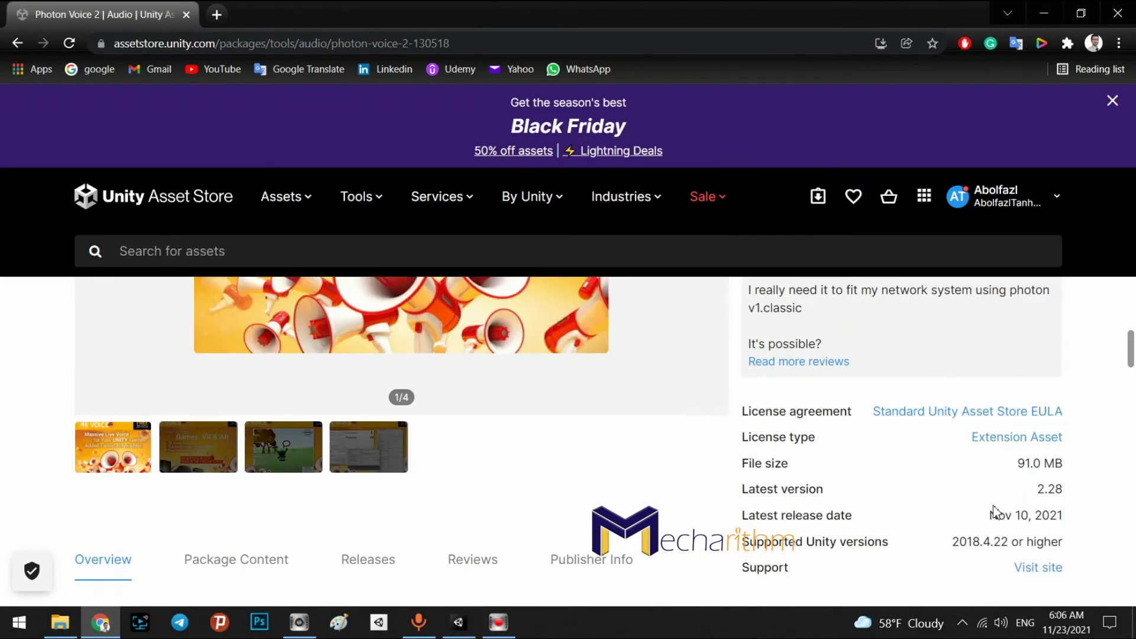
pyautogui.click(1116, 103)
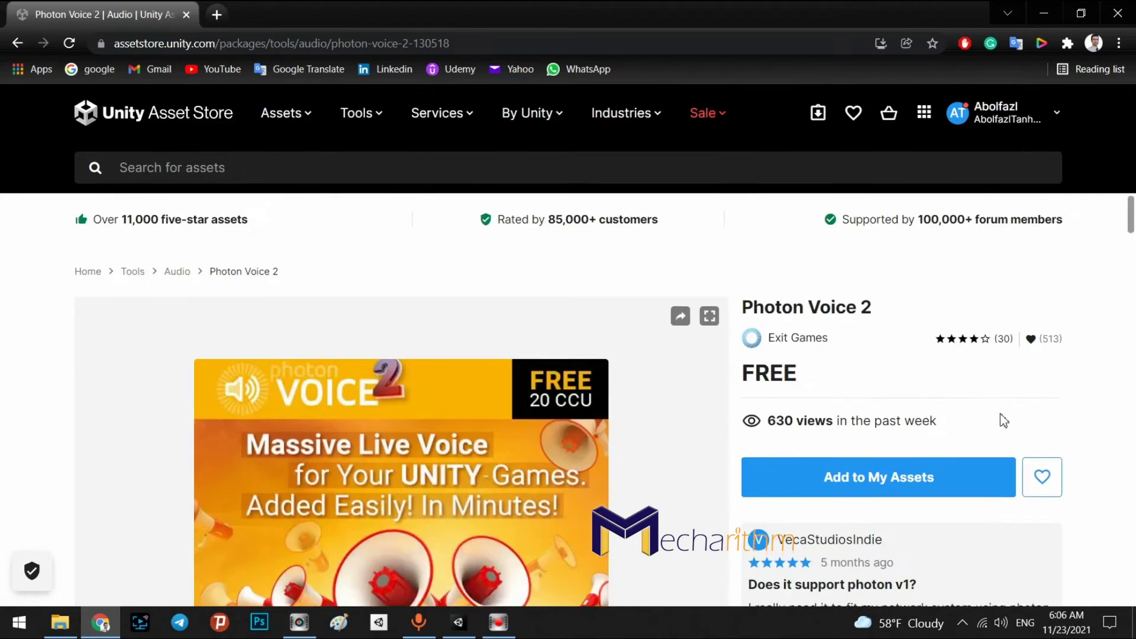
pyautogui.click(885, 401)
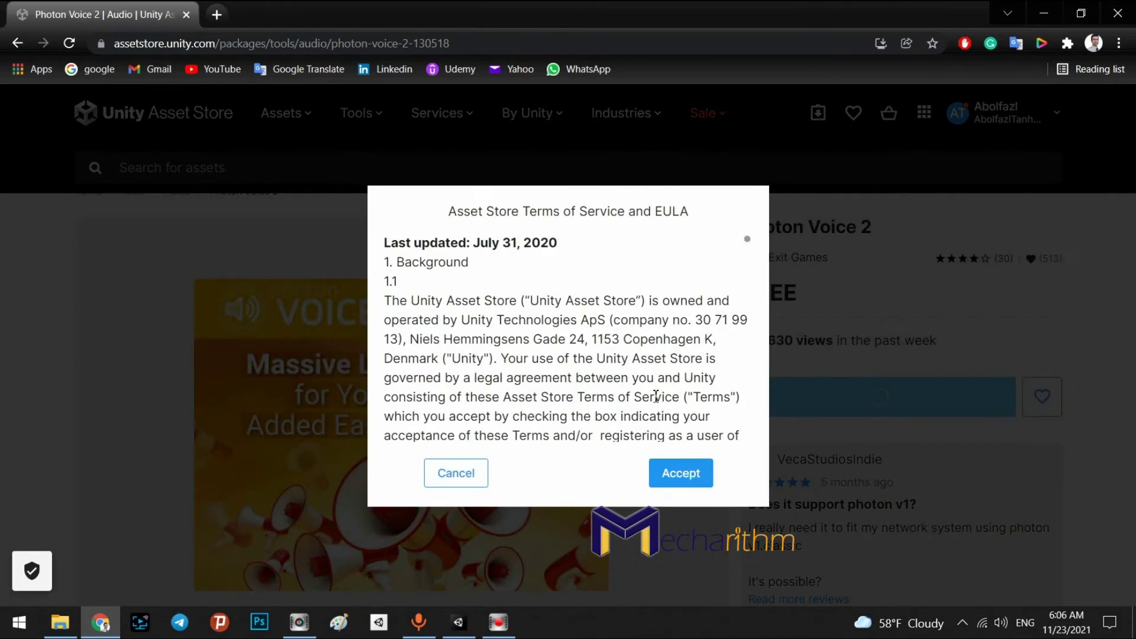
pyautogui.click(676, 473)
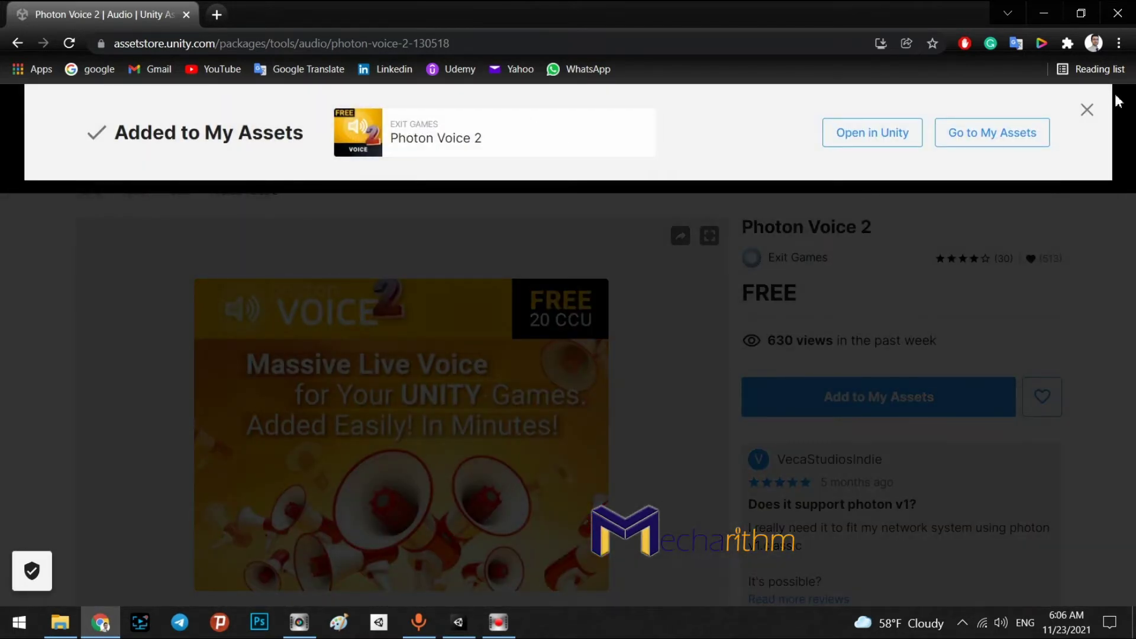
pyautogui.click(1087, 110)
pyautogui.click(460, 622)
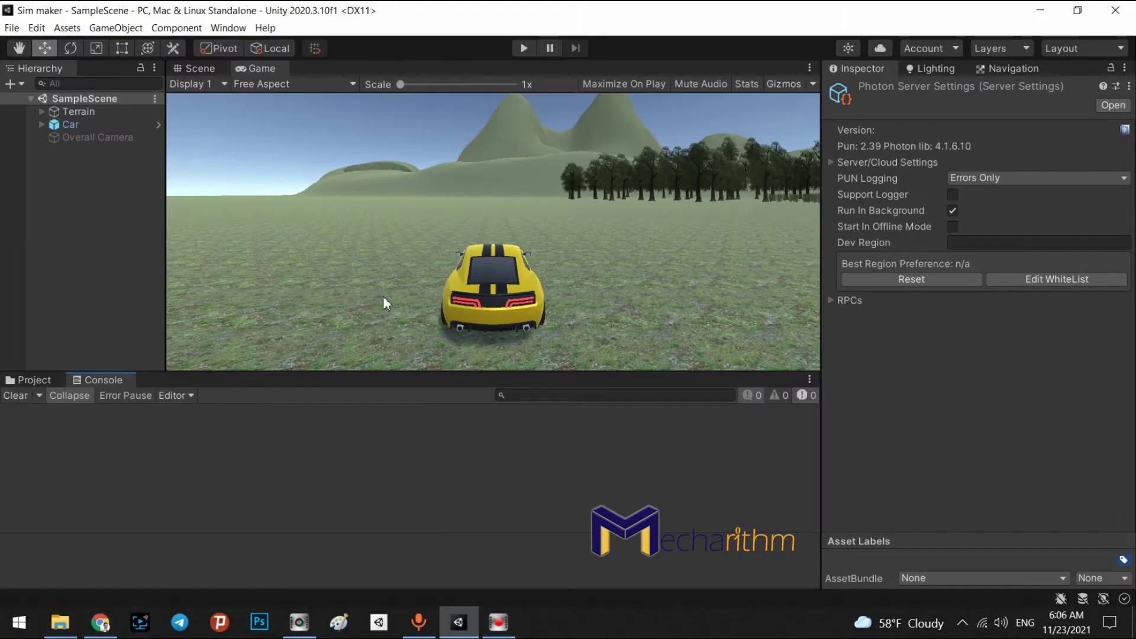
# Refresh My Assets in Package Manager, update Photon Voice 2 to 2.28, and click Import
pyautogui.click(228, 28)
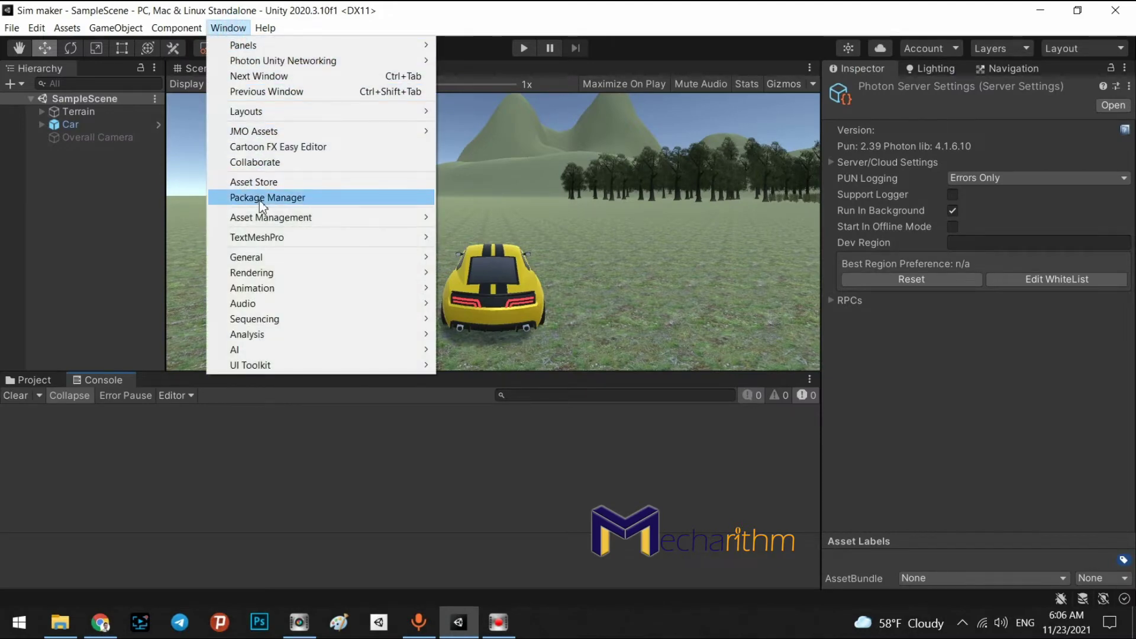
pyautogui.click(260, 198)
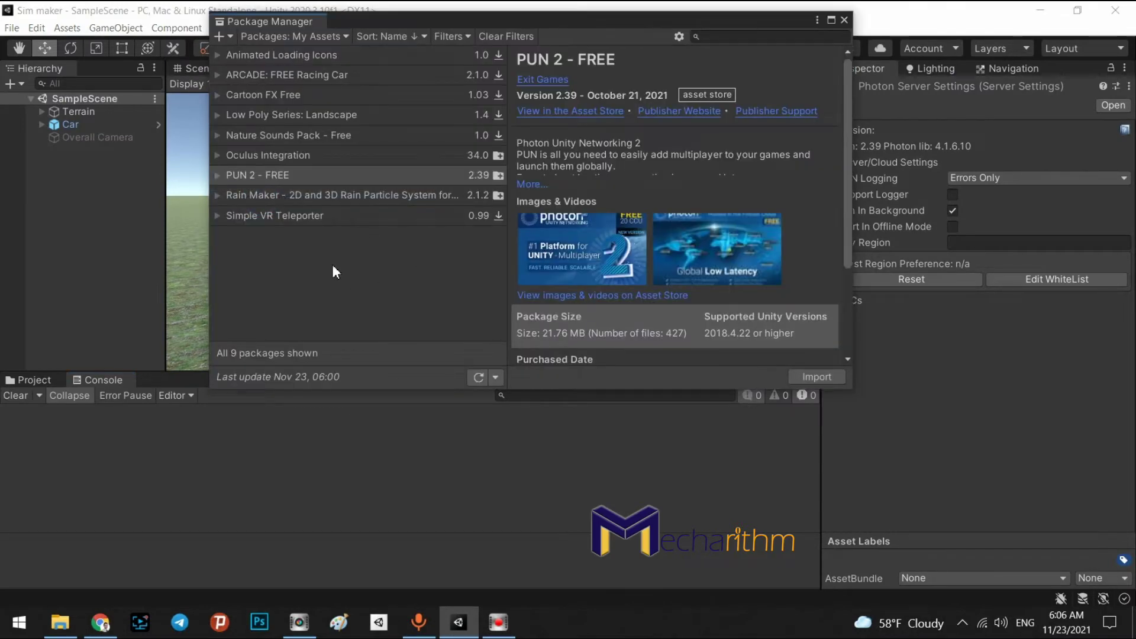
pyautogui.click(481, 377)
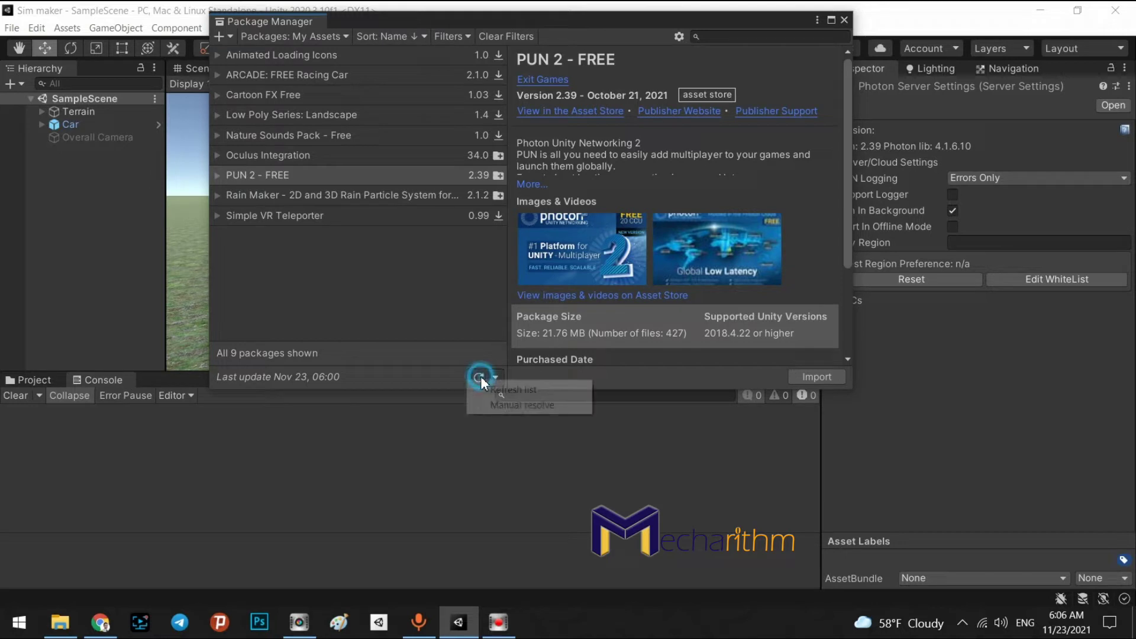
pyautogui.click(497, 387)
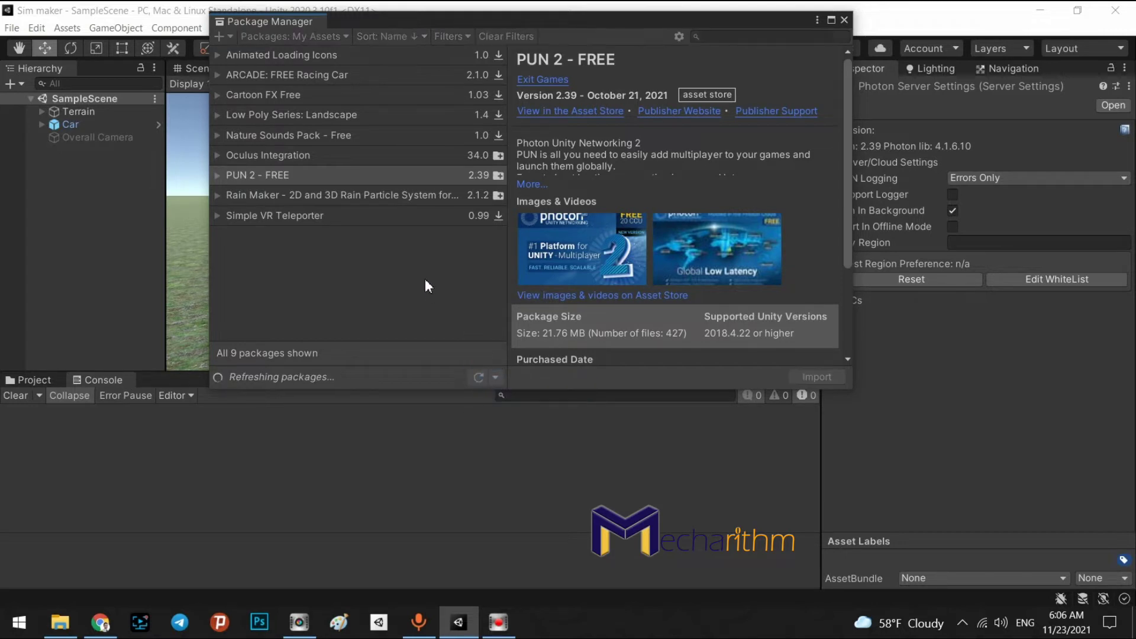
pyautogui.click(249, 237)
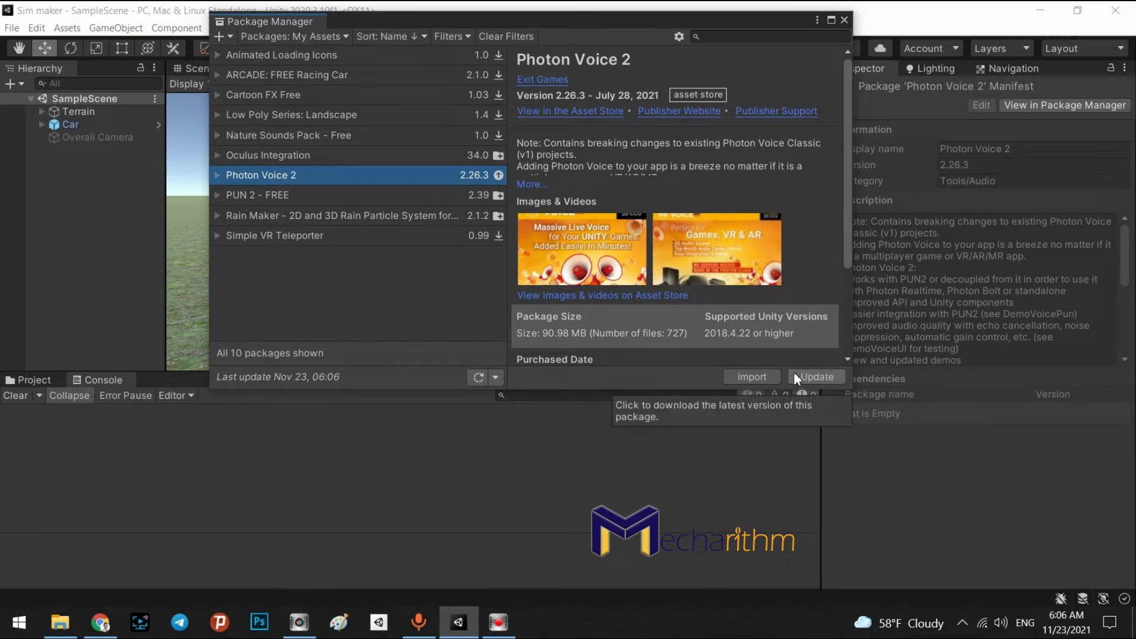
pyautogui.click(808, 376)
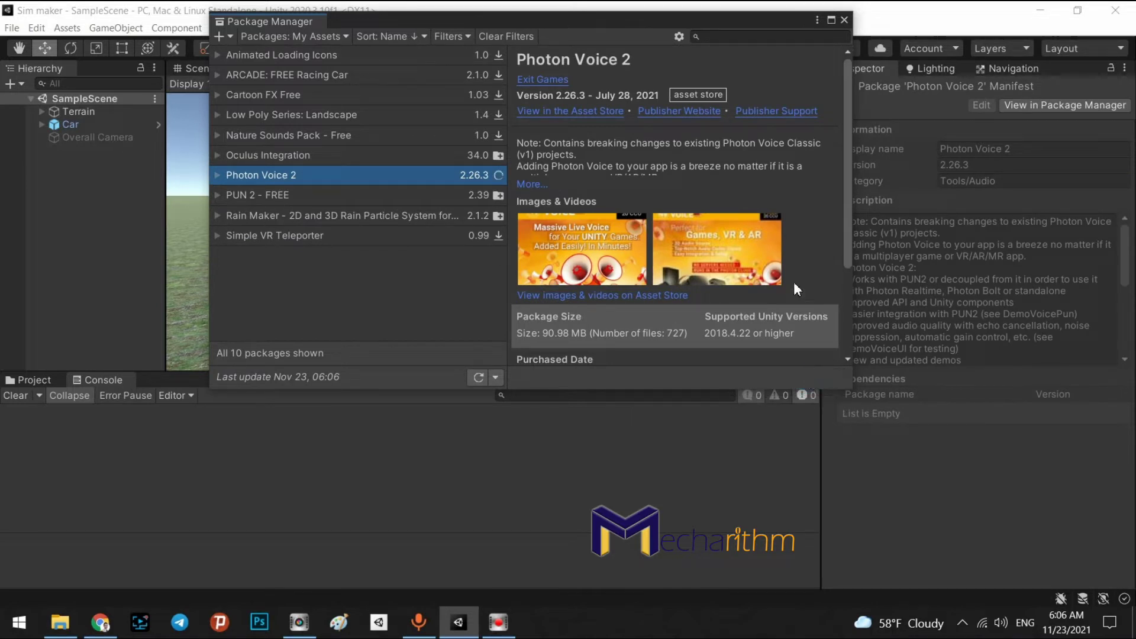
pyautogui.scroll(-2, 793, 282)
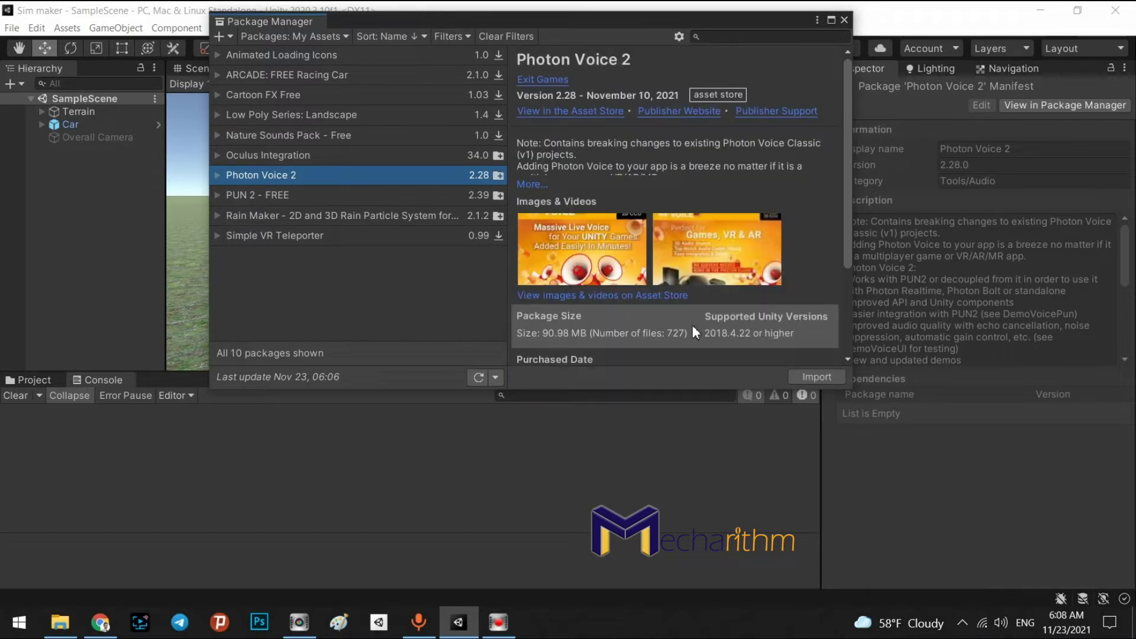
pyautogui.scroll(-4, 739, 314)
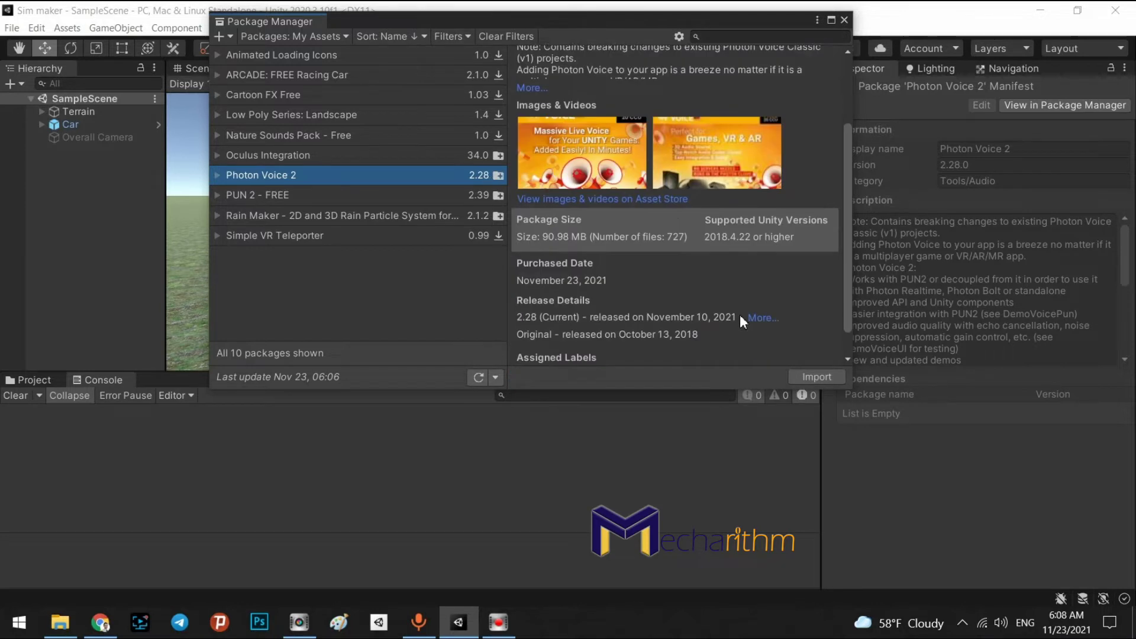
pyautogui.click(807, 377)
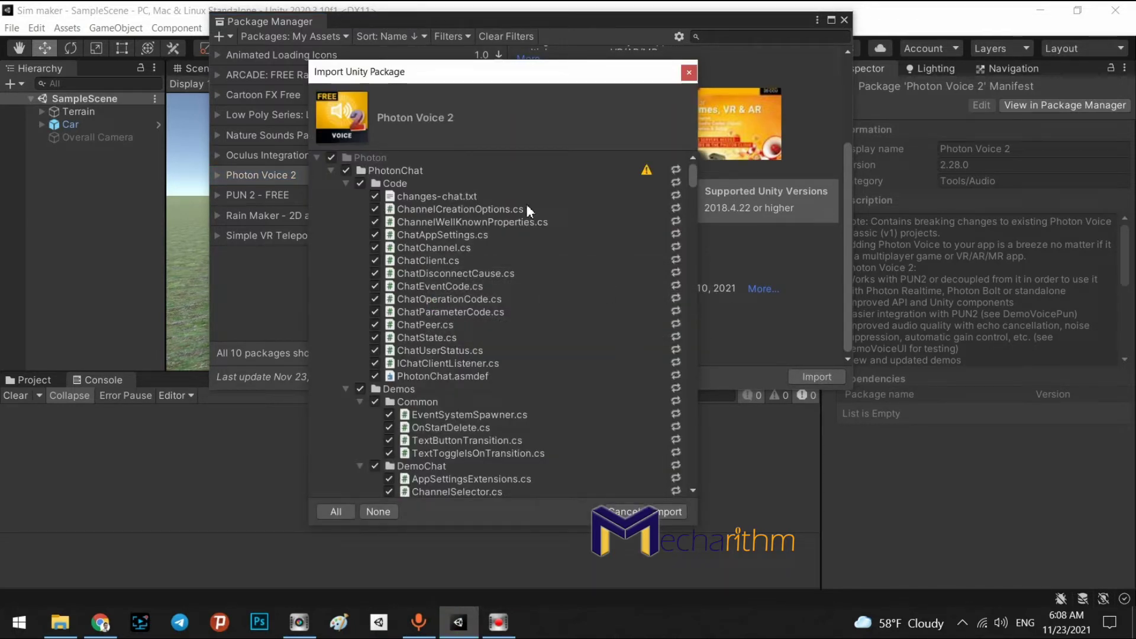
# Scroll the whole Photon Voice 2 file list, confirm every file is ticked, and import
pyautogui.scroll(-8, 676, 201)
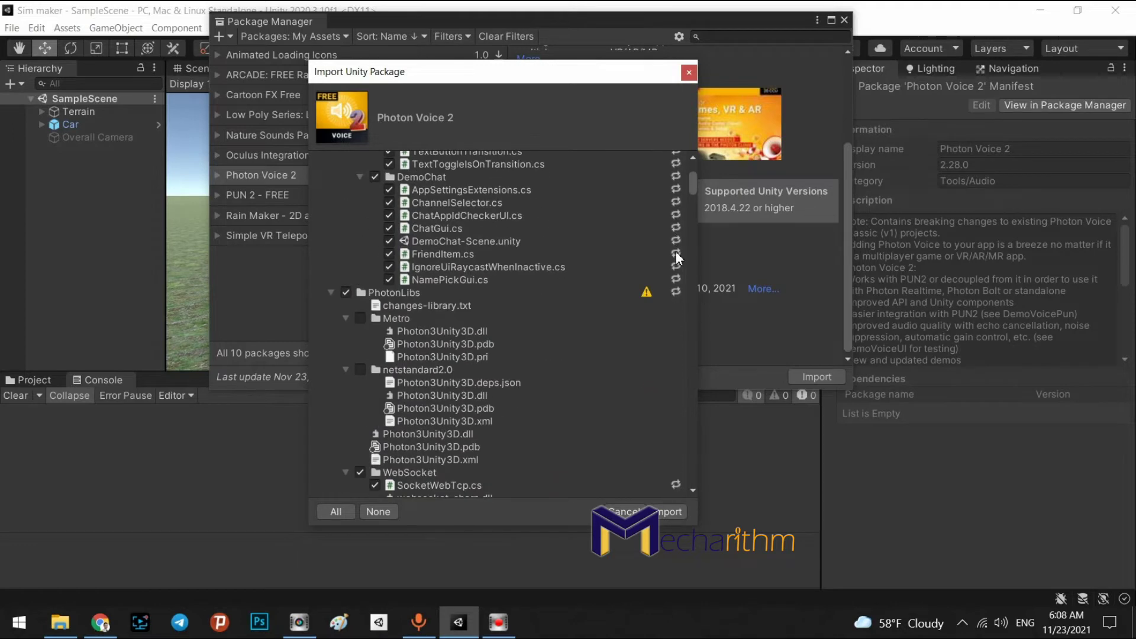
pyautogui.scroll(-4, 672, 225)
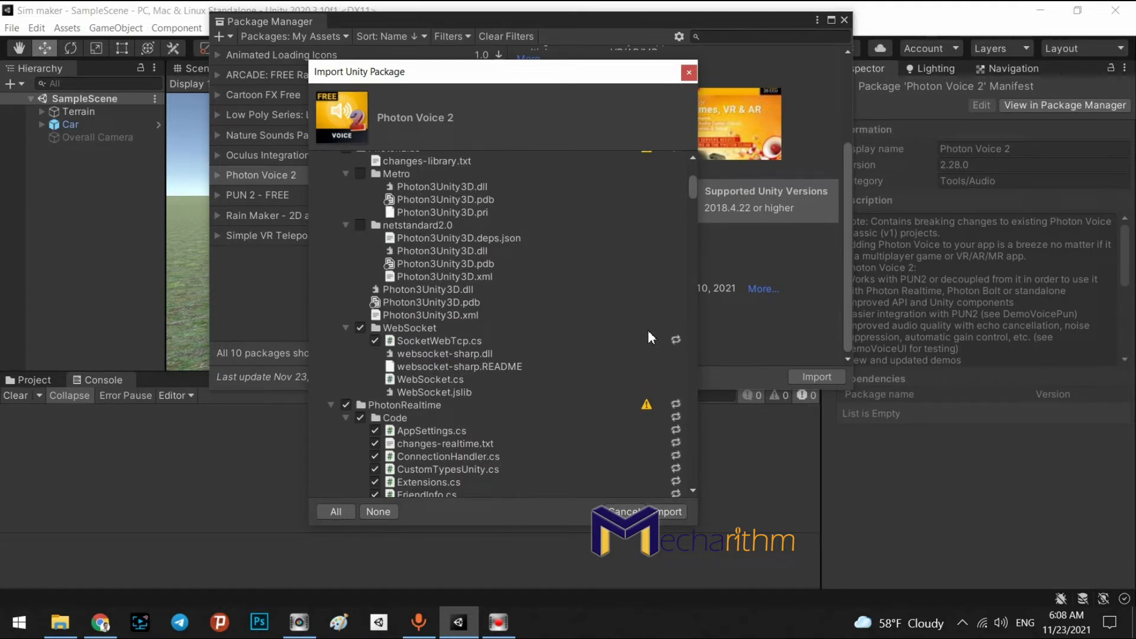
pyautogui.scroll(-4, 647, 396)
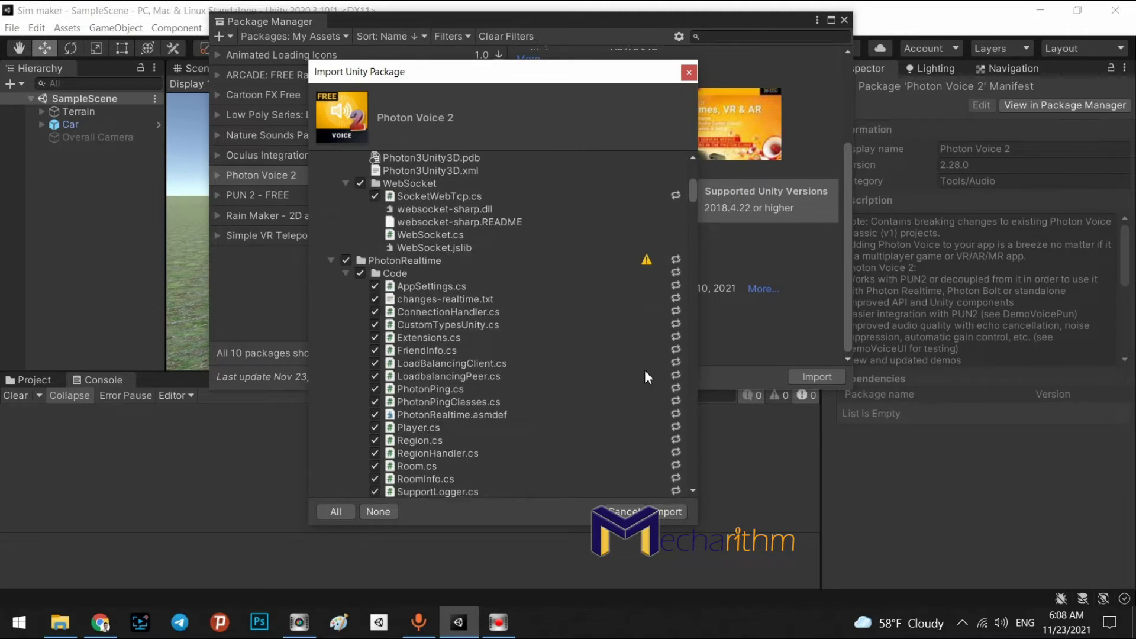
pyautogui.scroll(-4, 645, 371)
pyautogui.scroll(-5, 655, 353)
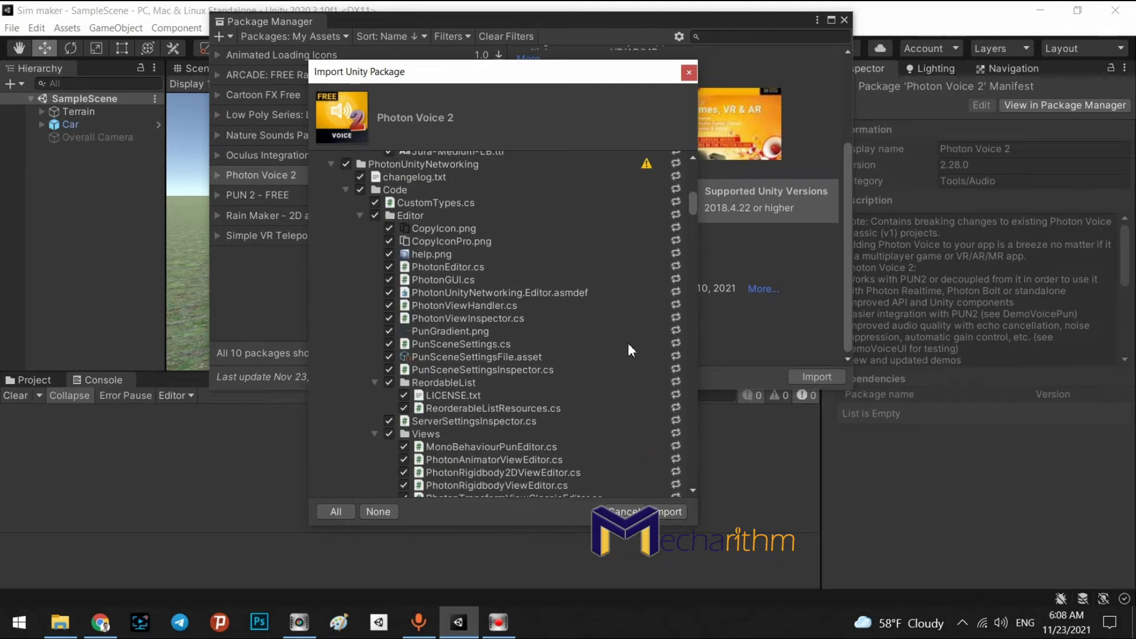
pyautogui.scroll(-5, 593, 367)
pyautogui.scroll(-5, 548, 342)
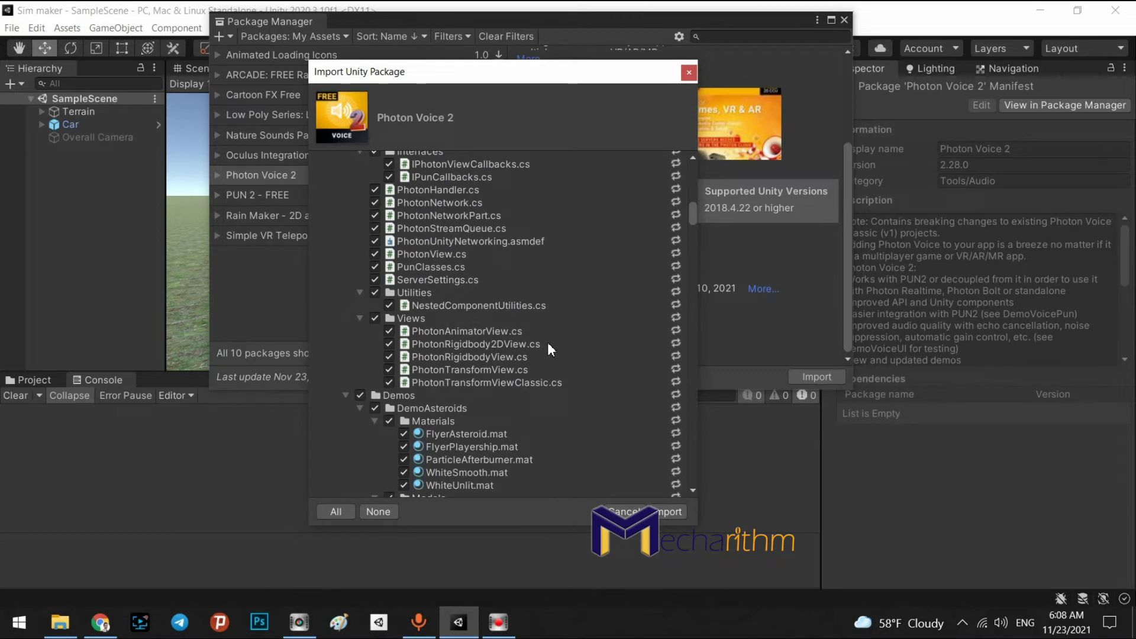
pyautogui.scroll(-6, 548, 342)
pyautogui.scroll(-20, 595, 339)
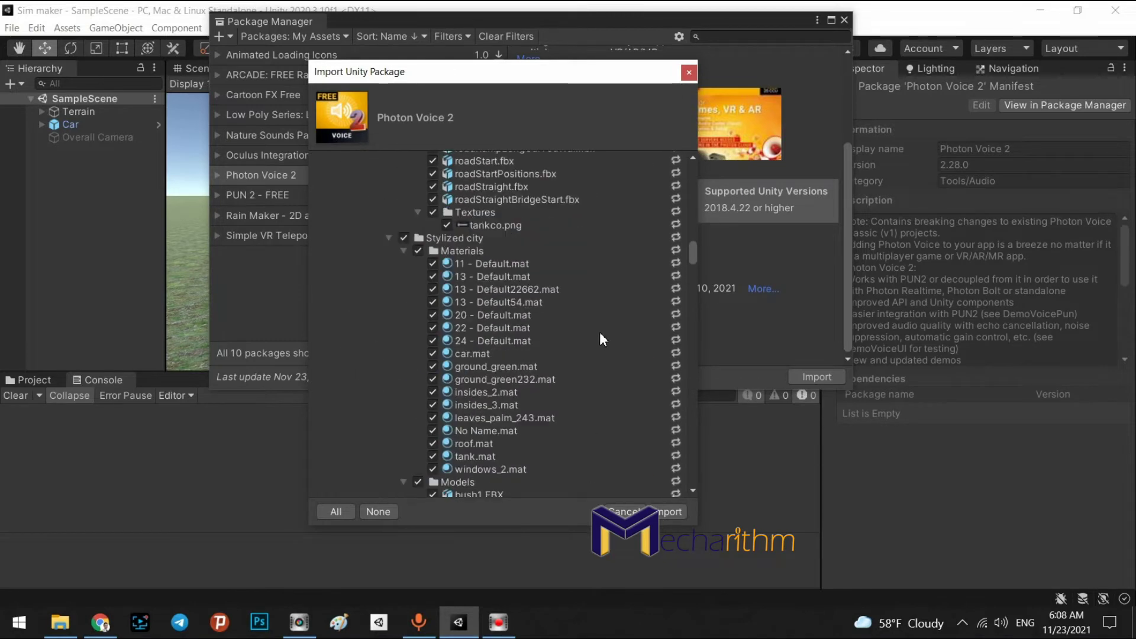
pyautogui.scroll(-20, 602, 338)
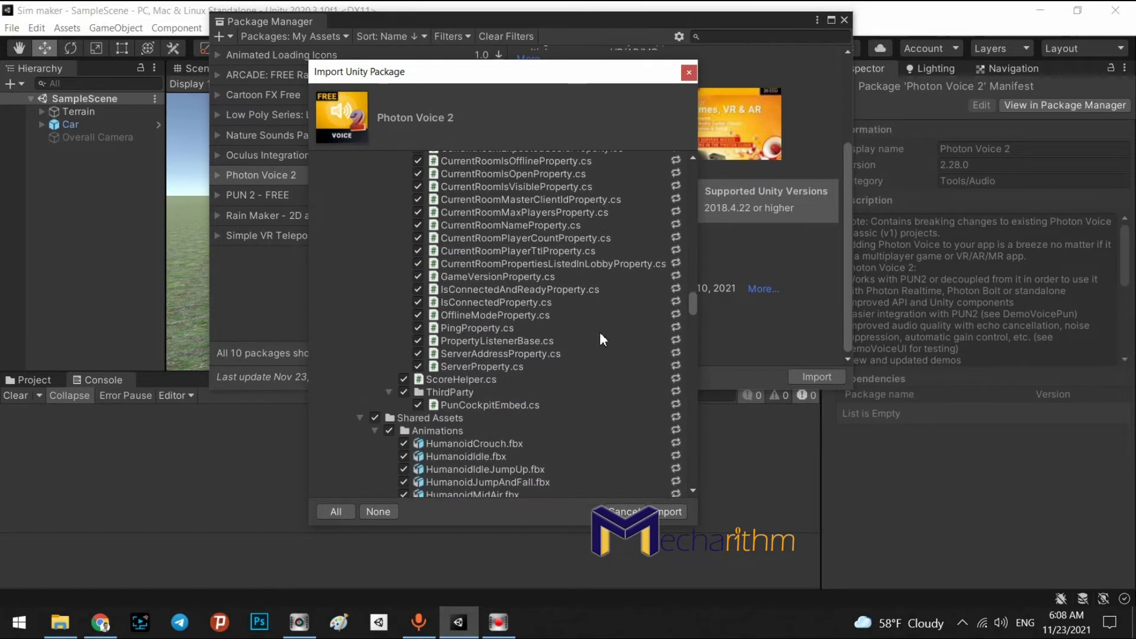
pyautogui.scroll(-10, 598, 339)
pyautogui.moveTo(694, 325); pyautogui.dragTo(691, 445)
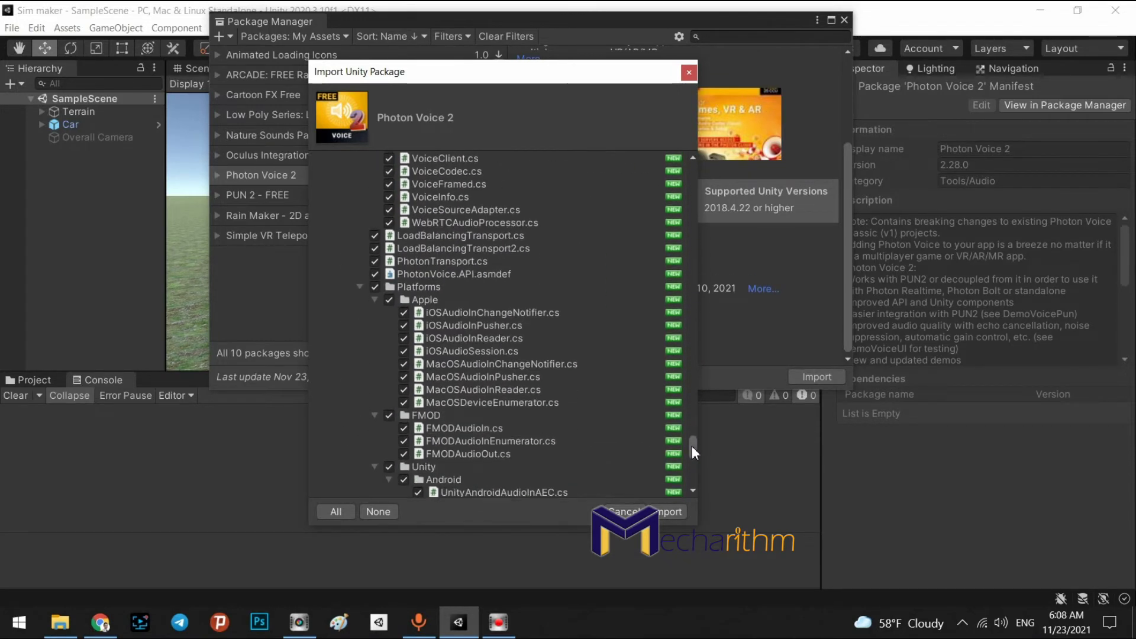
pyautogui.click(669, 511)
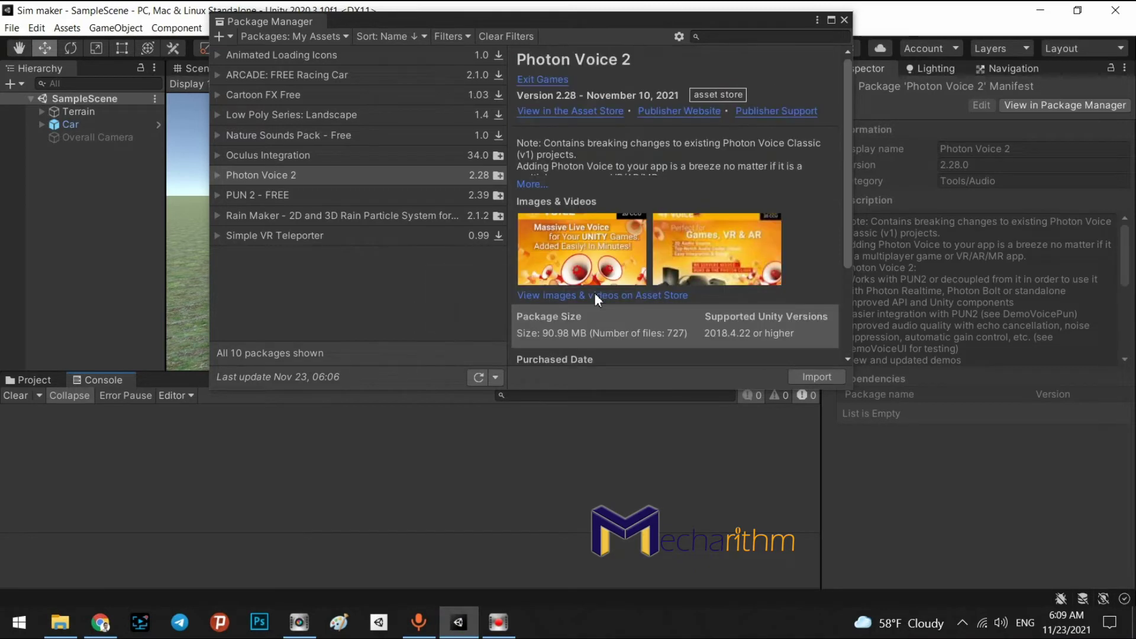
# Close the Package Manager once the Photon Voice 2 import finishes
pyautogui.click(844, 20)
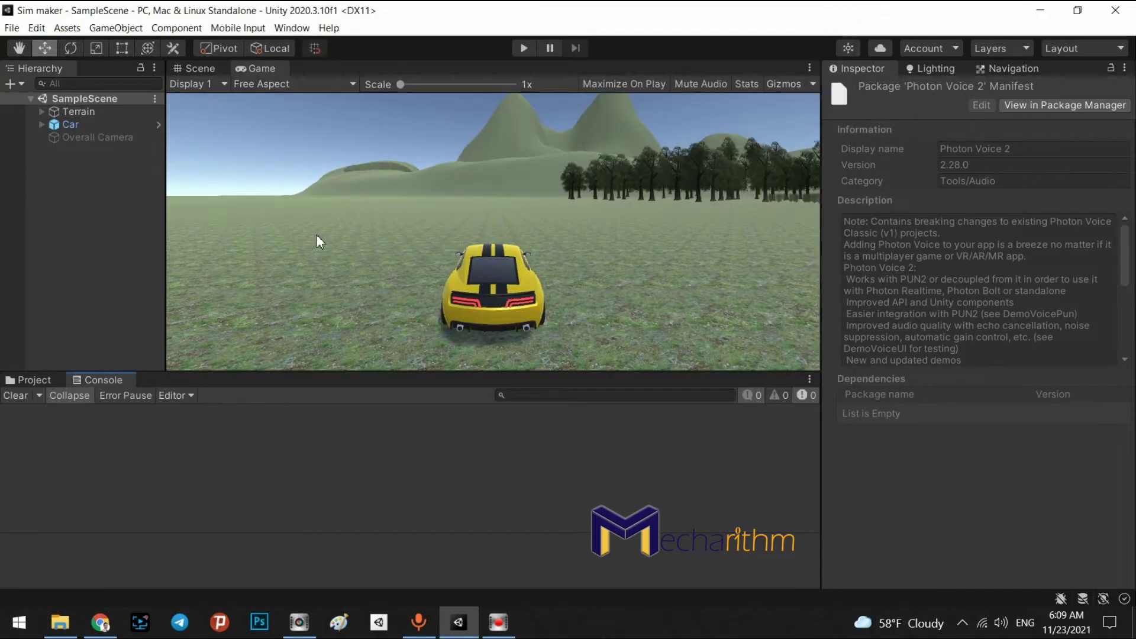
# Browse the project assets down to the Photon > PhotonVoice > Demos folder
pyautogui.click(34, 381)
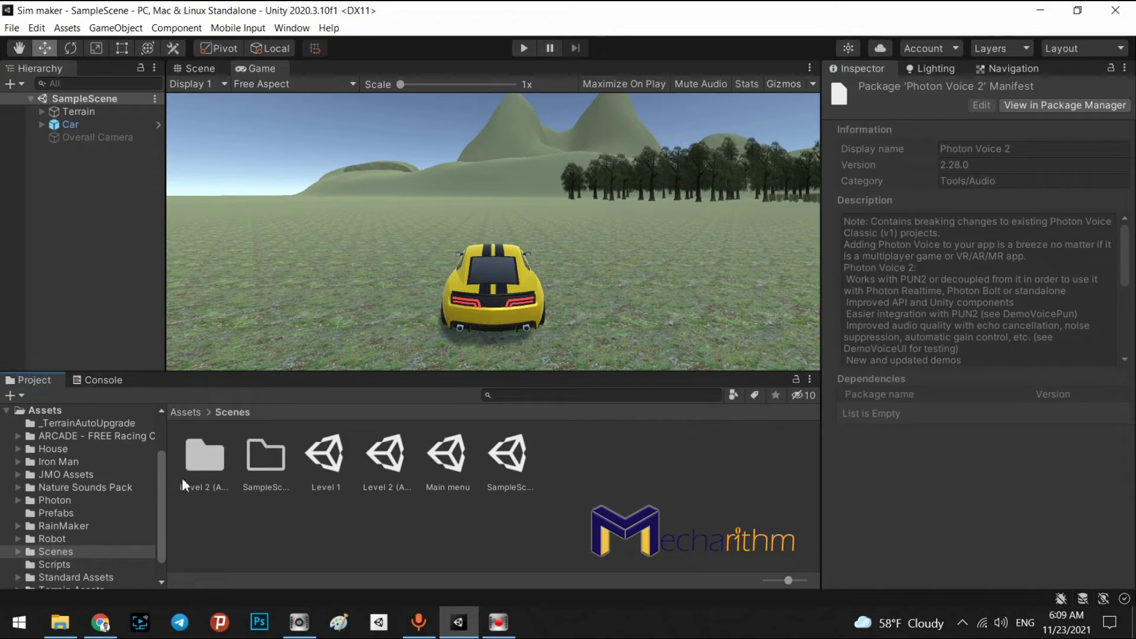
pyautogui.click(181, 413)
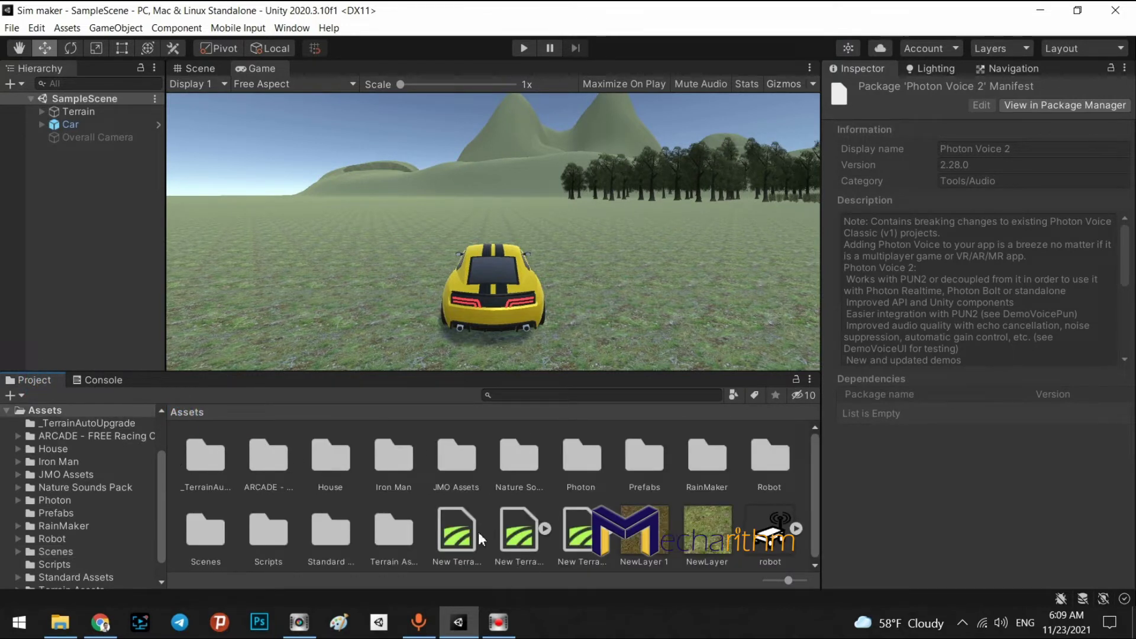
pyautogui.click(582, 468)
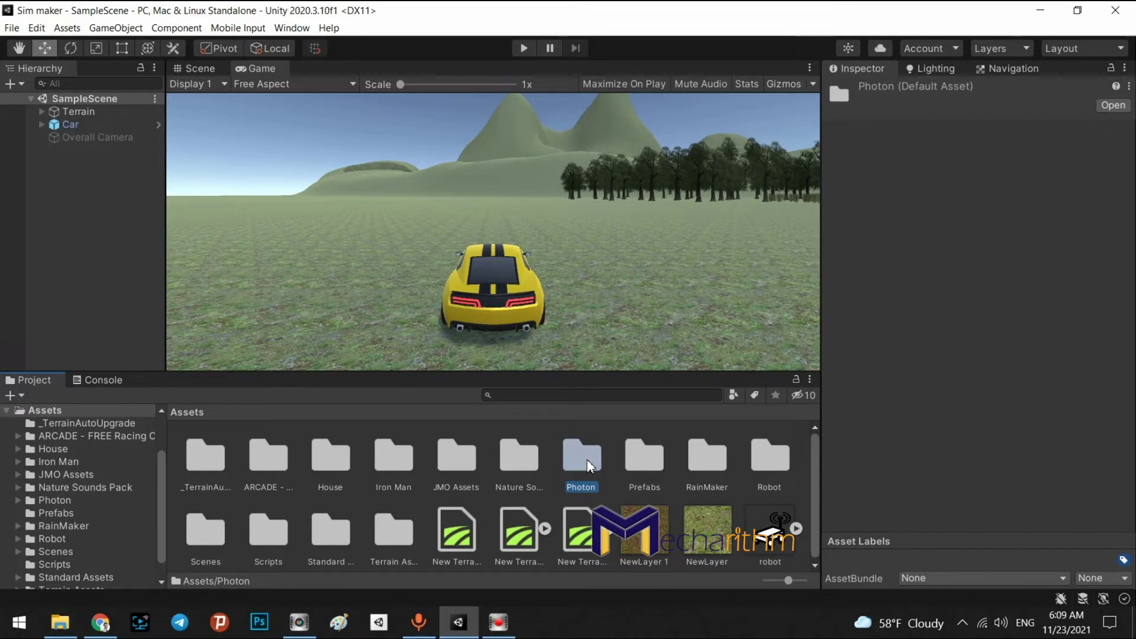
pyautogui.doubleClick(587, 462)
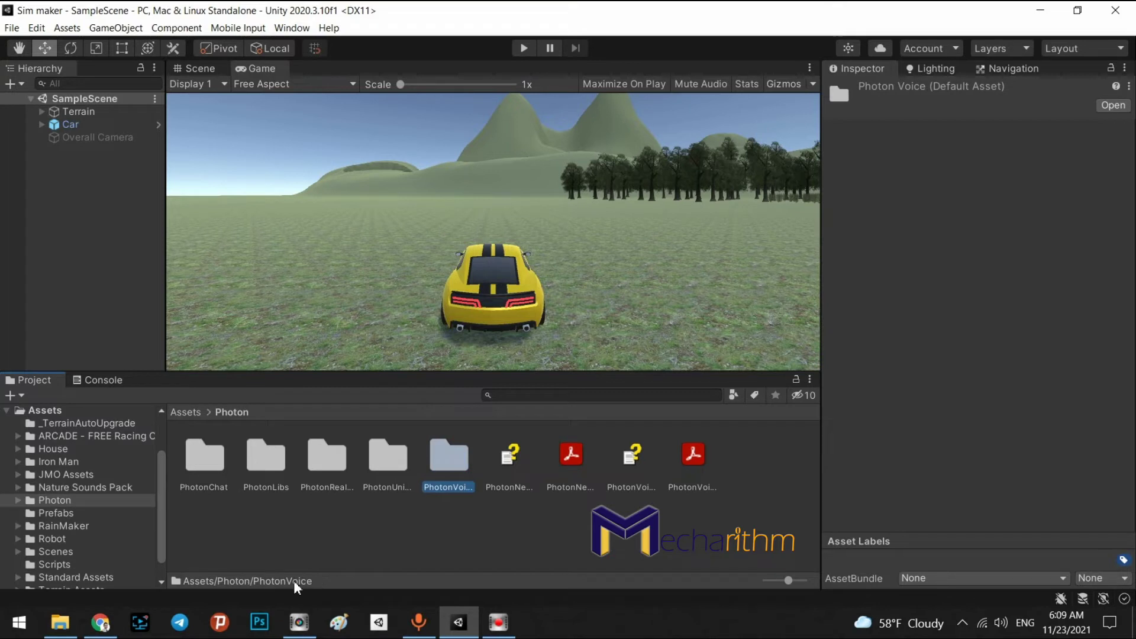
pyautogui.doubleClick(450, 468)
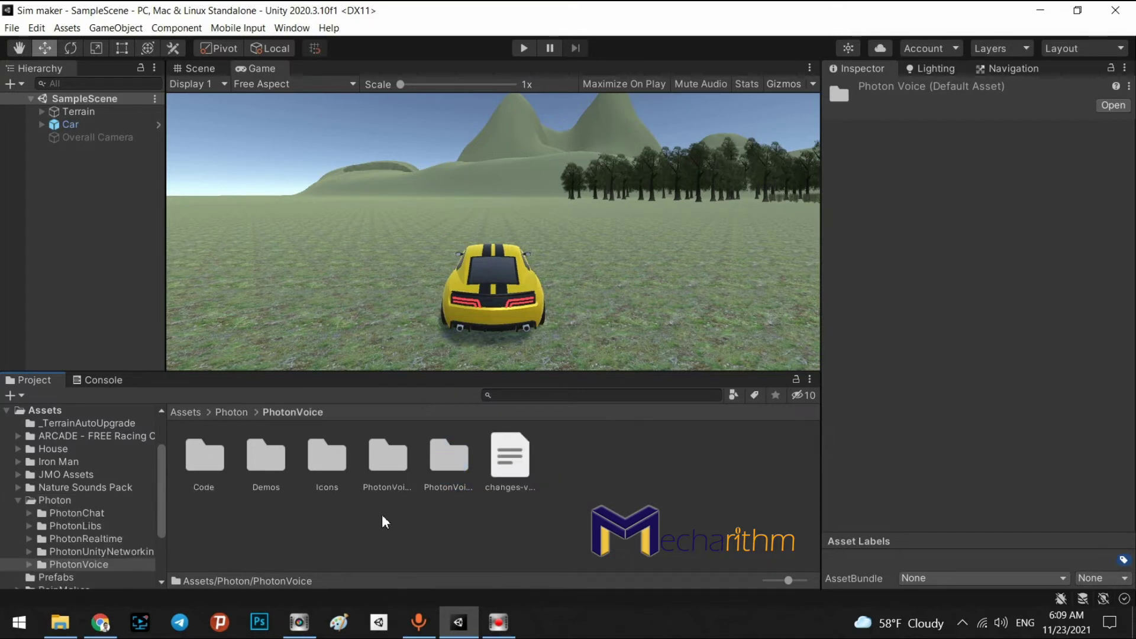
pyautogui.doubleClick(265, 458)
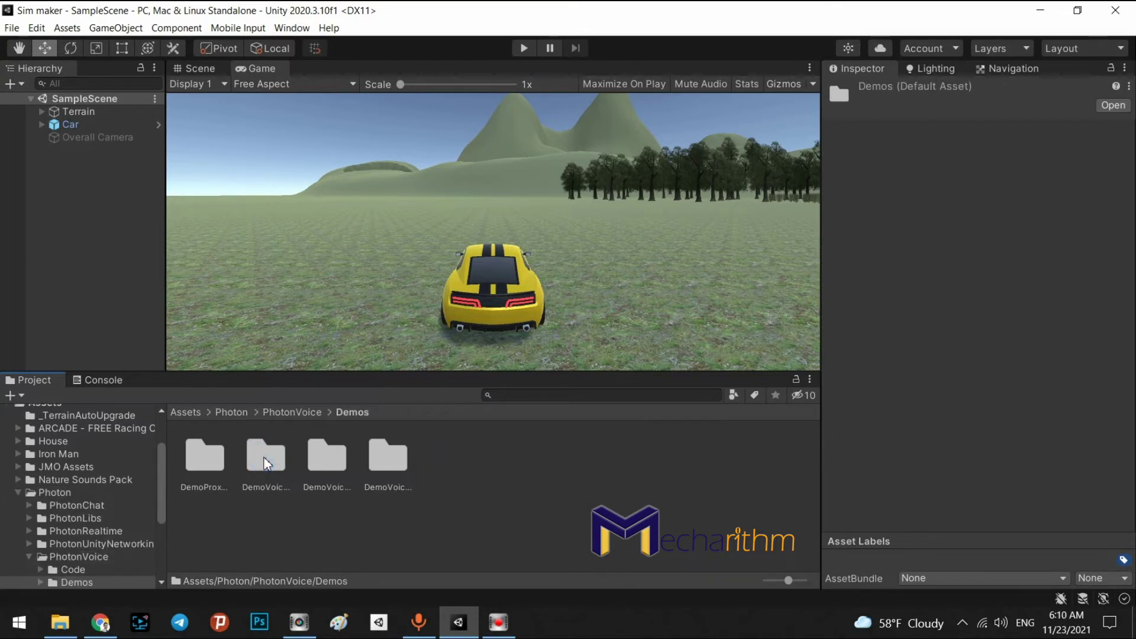
# Open the DemoVoicePun folder and its DemoVoicePun-Scene
pyautogui.click(267, 465)
pyautogui.click(343, 464)
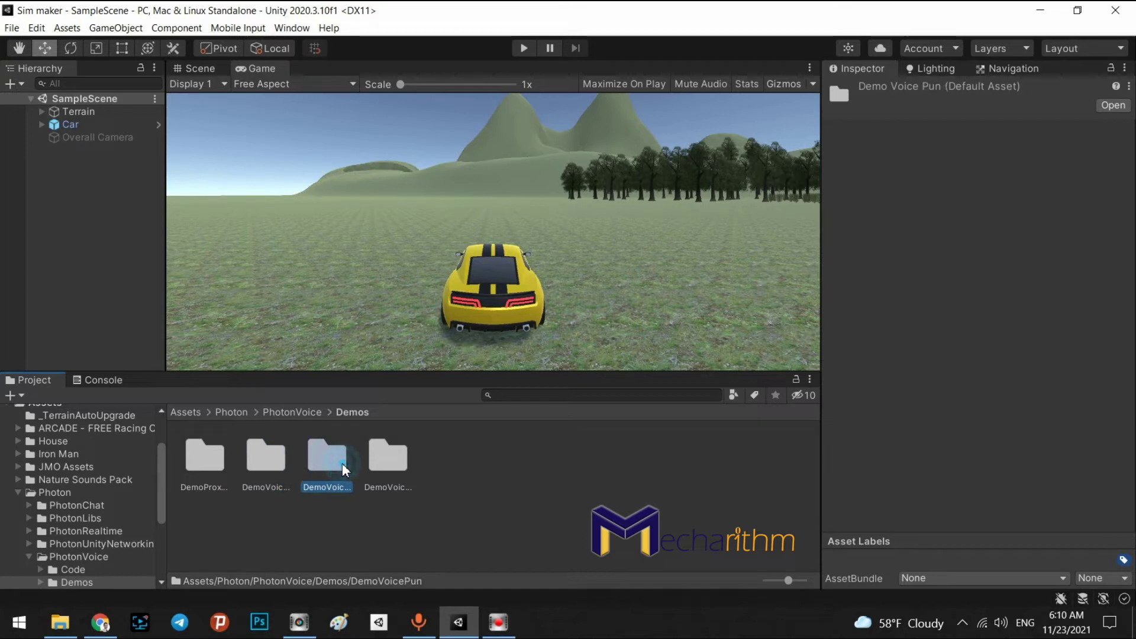
pyautogui.click(404, 469)
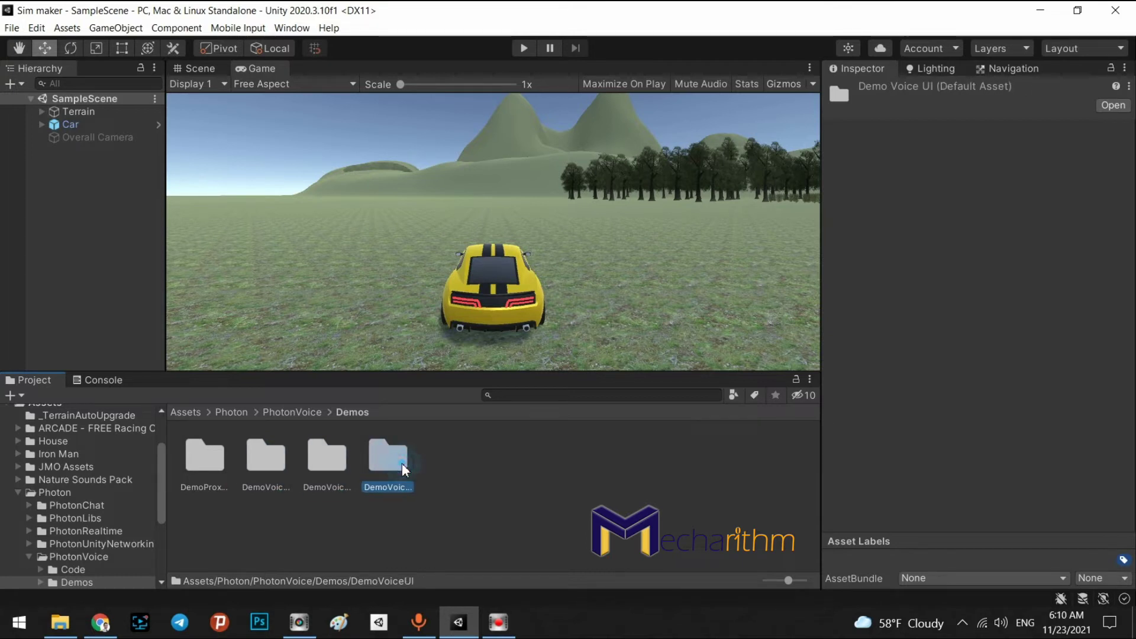
pyautogui.doubleClick(341, 473)
pyautogui.click(339, 470)
pyautogui.click(446, 527)
pyautogui.click(338, 529)
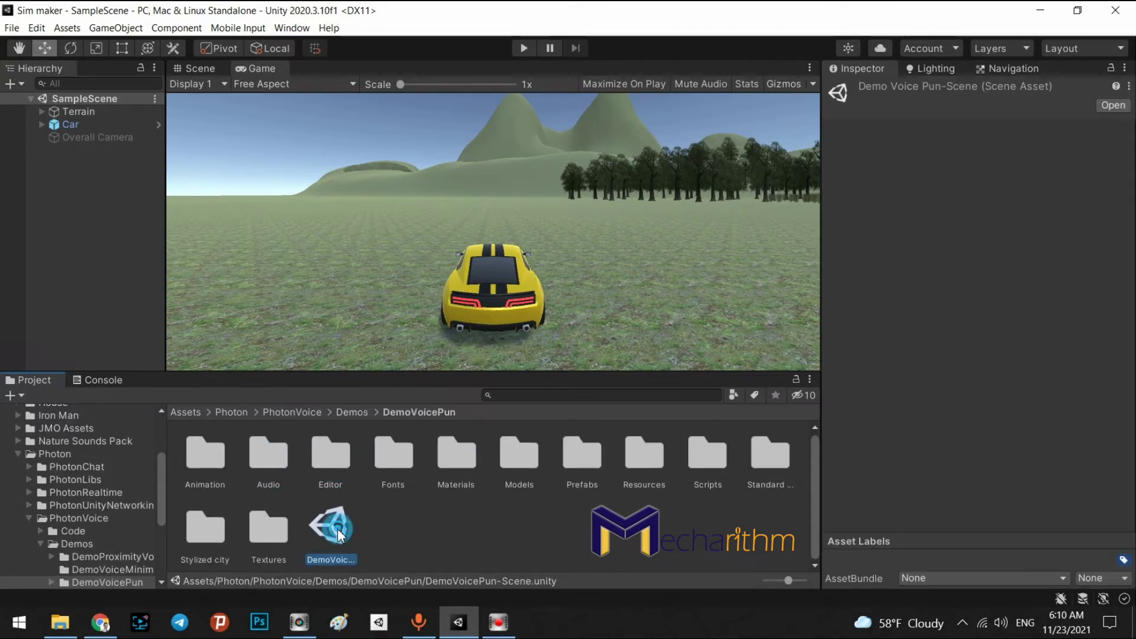
pyautogui.doubleClick(337, 531)
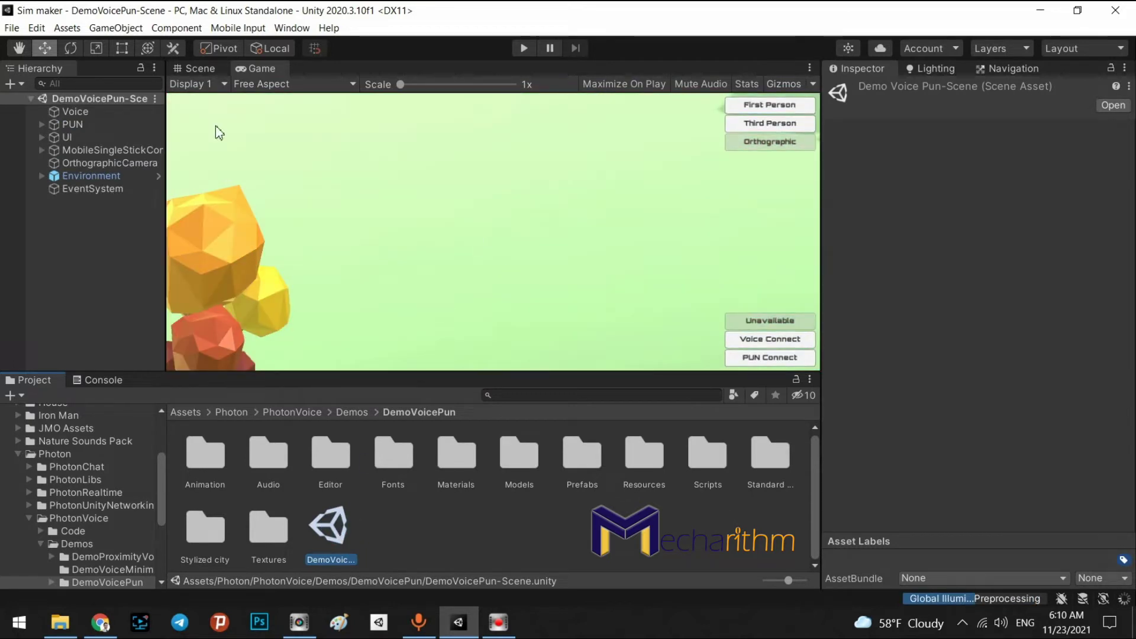
# Show the DemoVoicePun scene in the Scene view and orbit across its green terrain
pyautogui.click(208, 67)
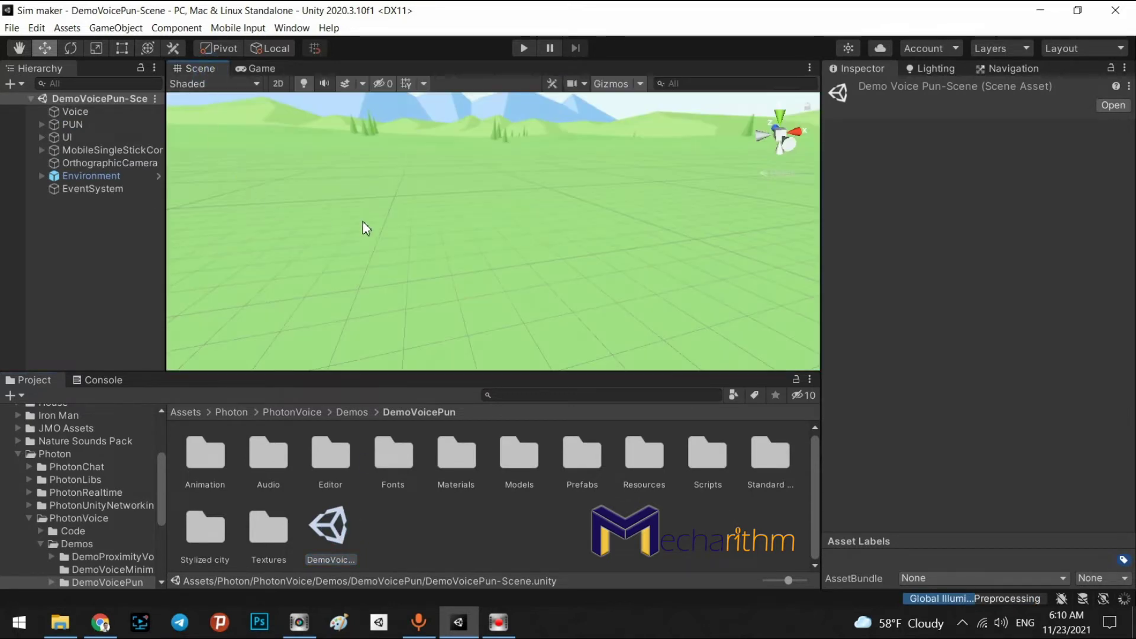
pyautogui.moveTo(427, 236); pyautogui.dragTo(505, 240, button='right')
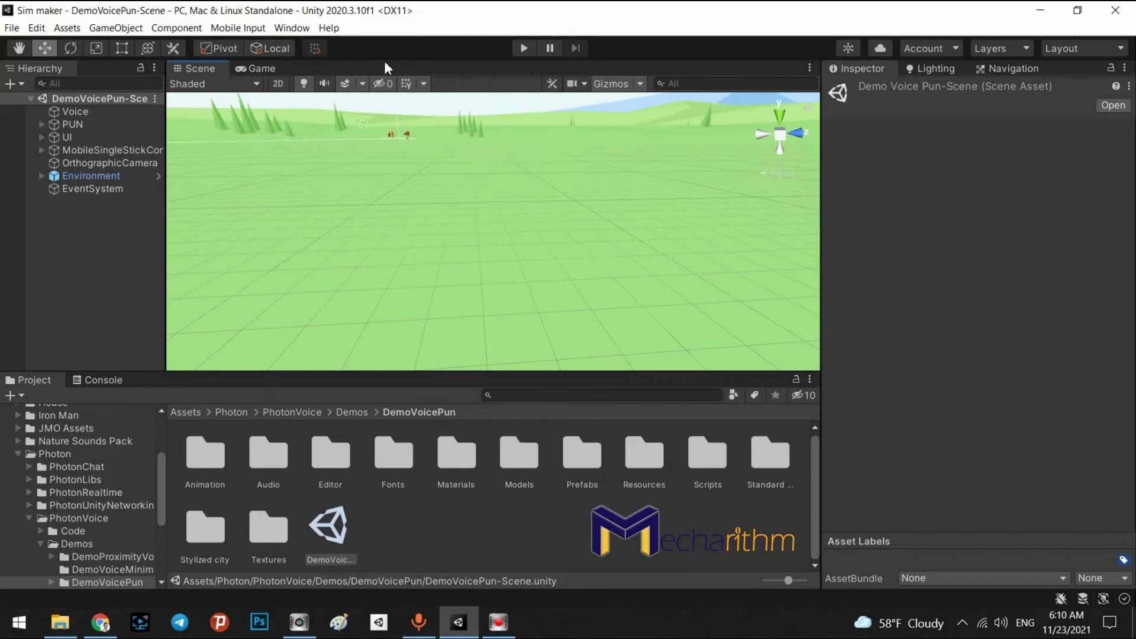
pyautogui.click(278, 28)
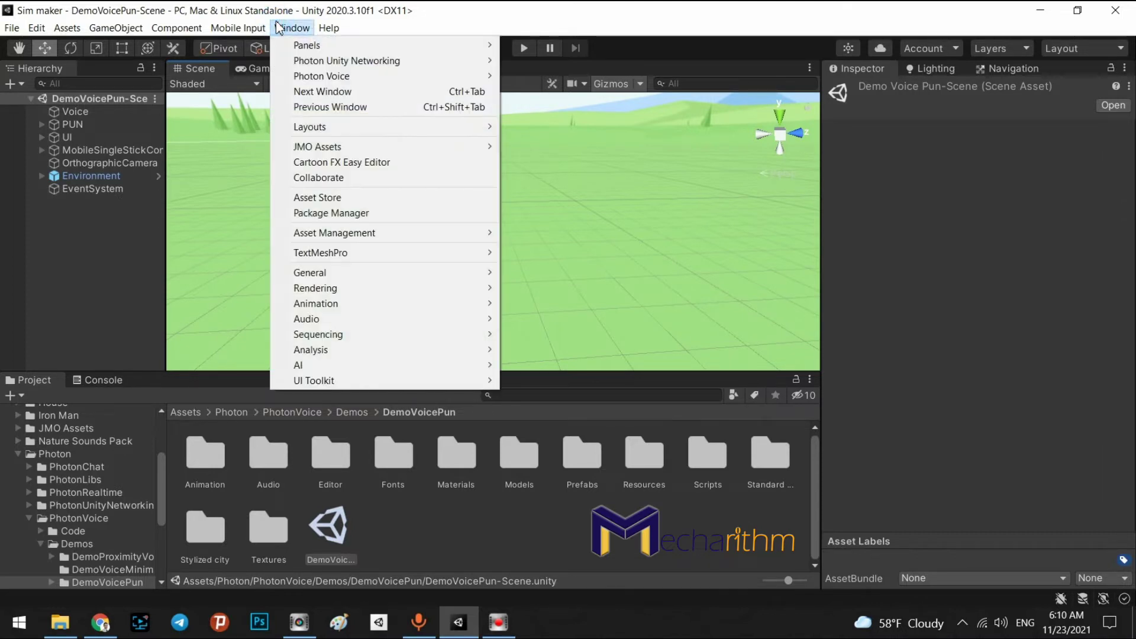
# Highlight the PhotonServerSettings asset and expand its Server/Cloud Settings in the Inspector
pyautogui.moveTo(305, 66)
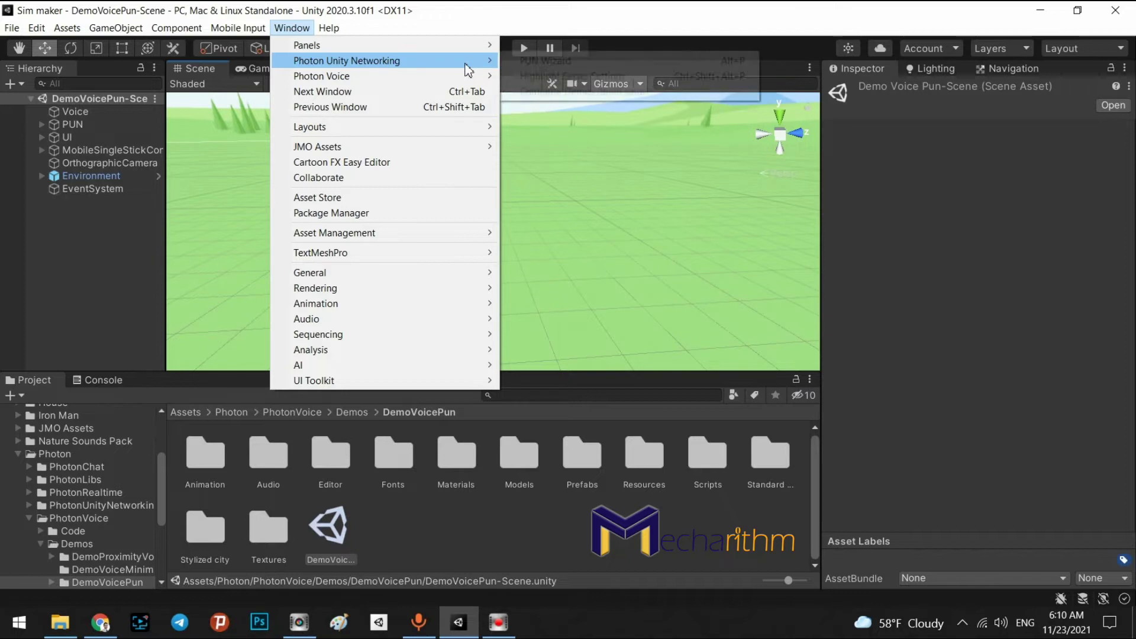
pyautogui.click(546, 79)
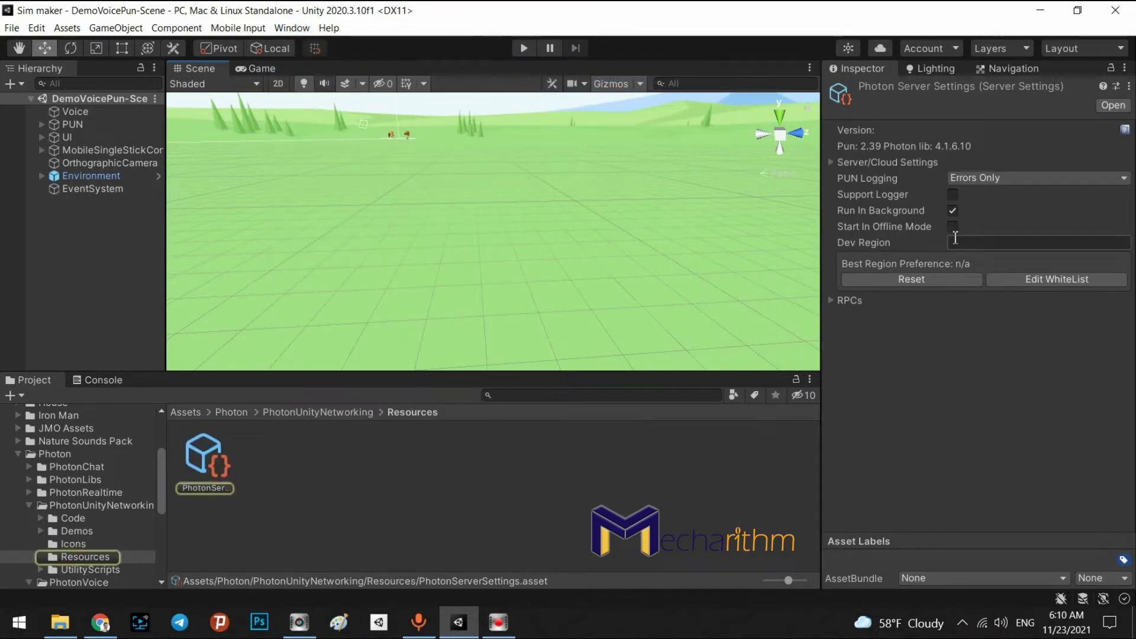
pyautogui.click(833, 163)
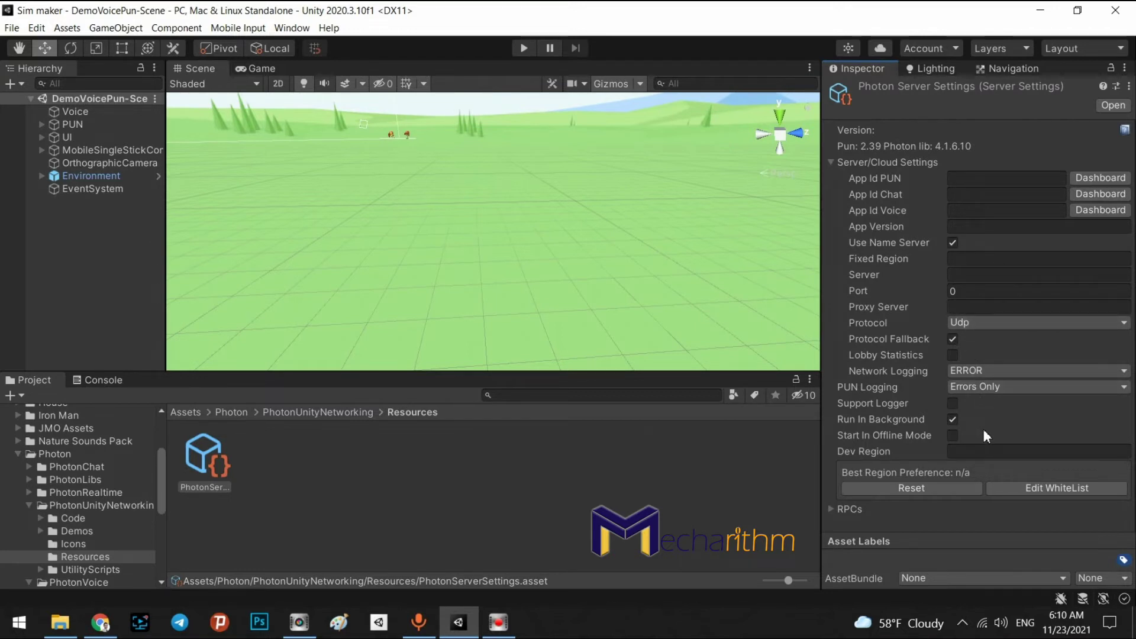
# Enter us as both the Dev Region and the Fixed Region
pyautogui.click(965, 454)
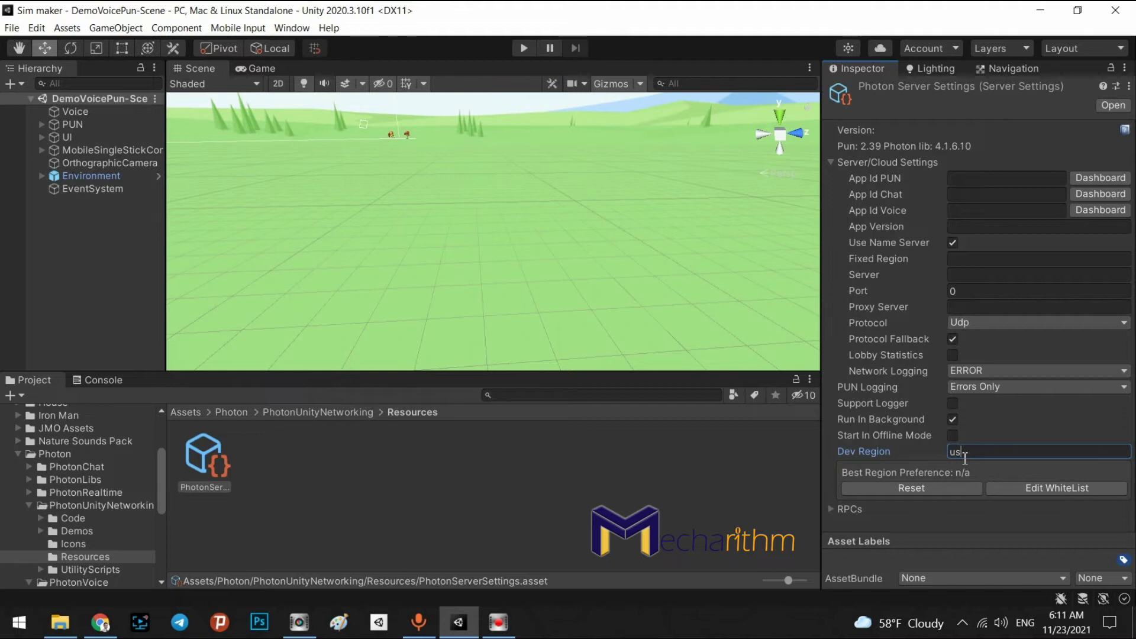
pyautogui.doubleClick(976, 451)
pyautogui.click(970, 259)
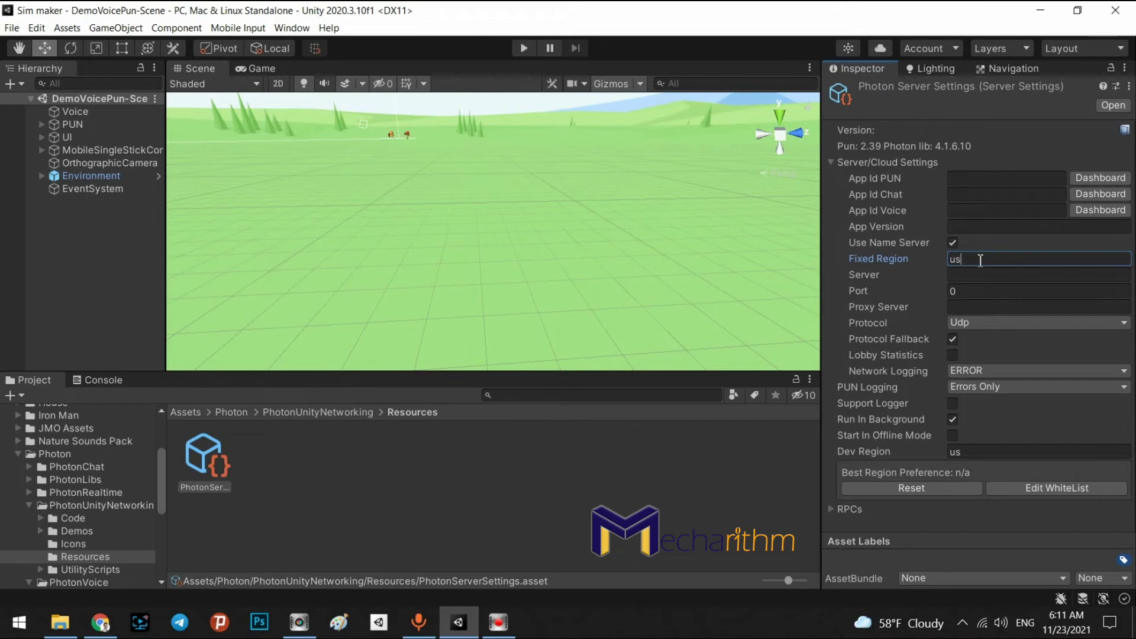
pyautogui.click(1091, 174)
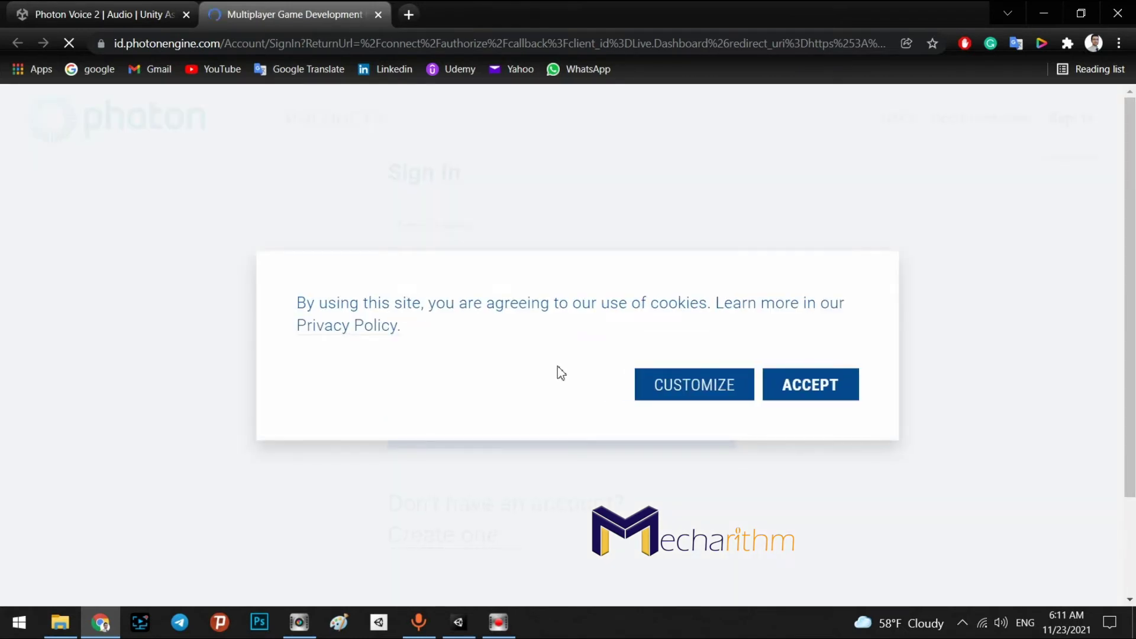
# Accept cookies, sign in with the account e-mail and password, and let Chrome save the password
pyautogui.click(792, 384)
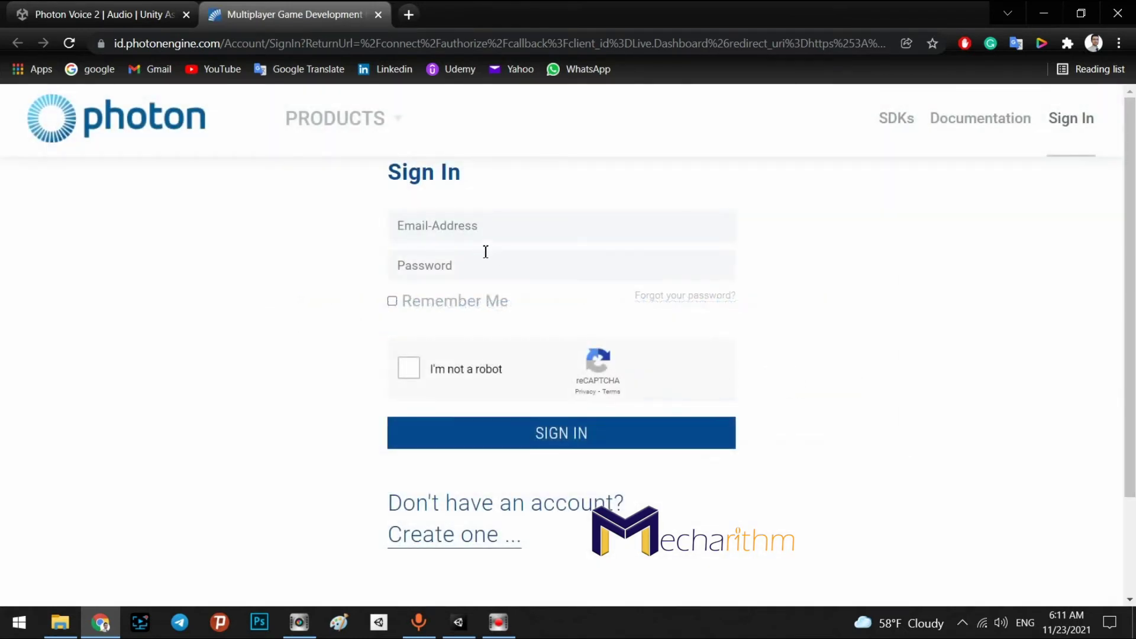
pyautogui.click(508, 235)
pyautogui.press('Tab')
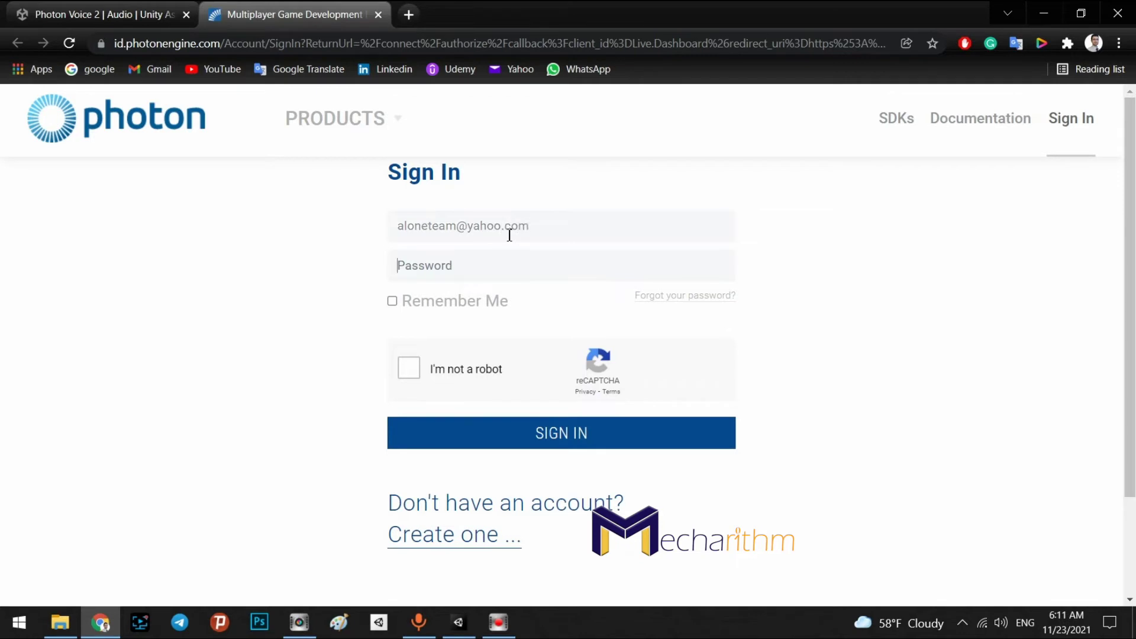
pyautogui.write('********')
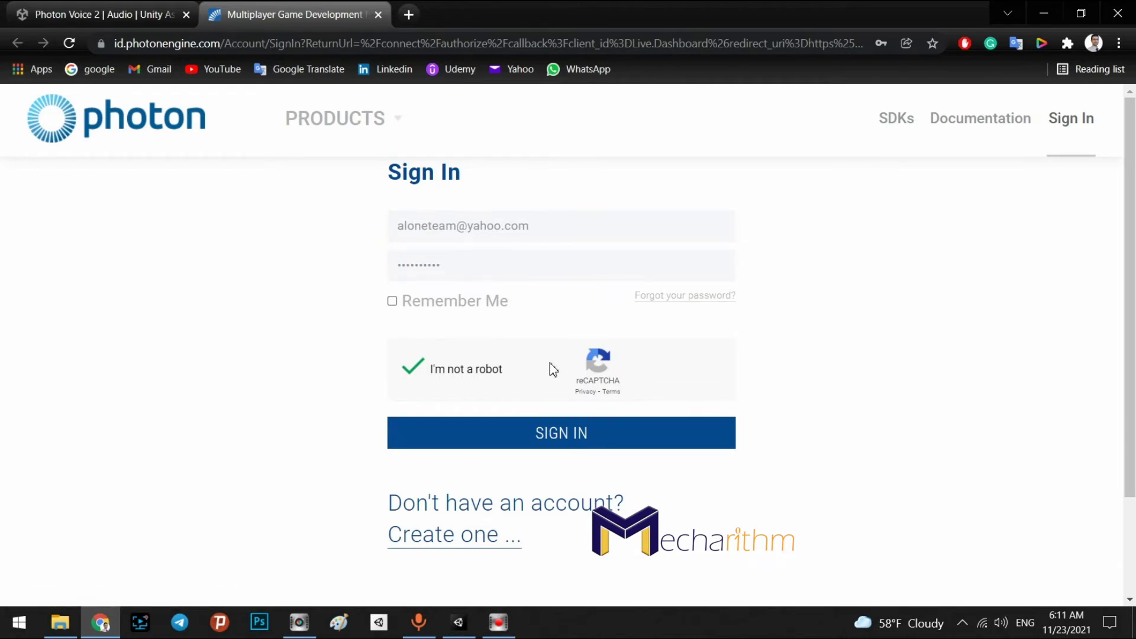
pyautogui.click(562, 435)
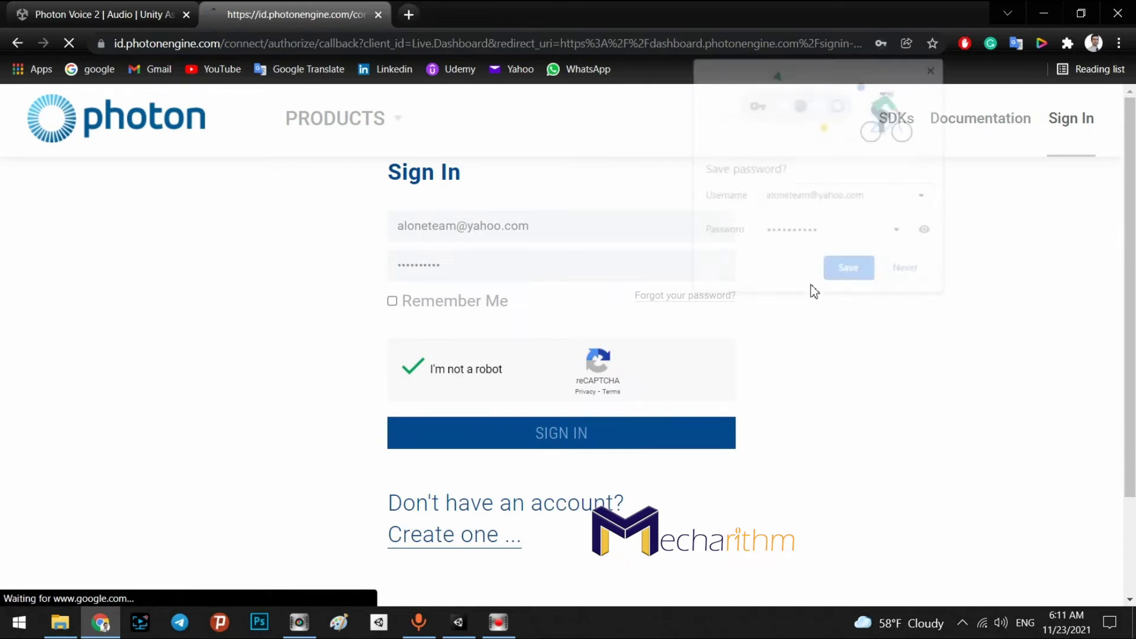
pyautogui.click(857, 272)
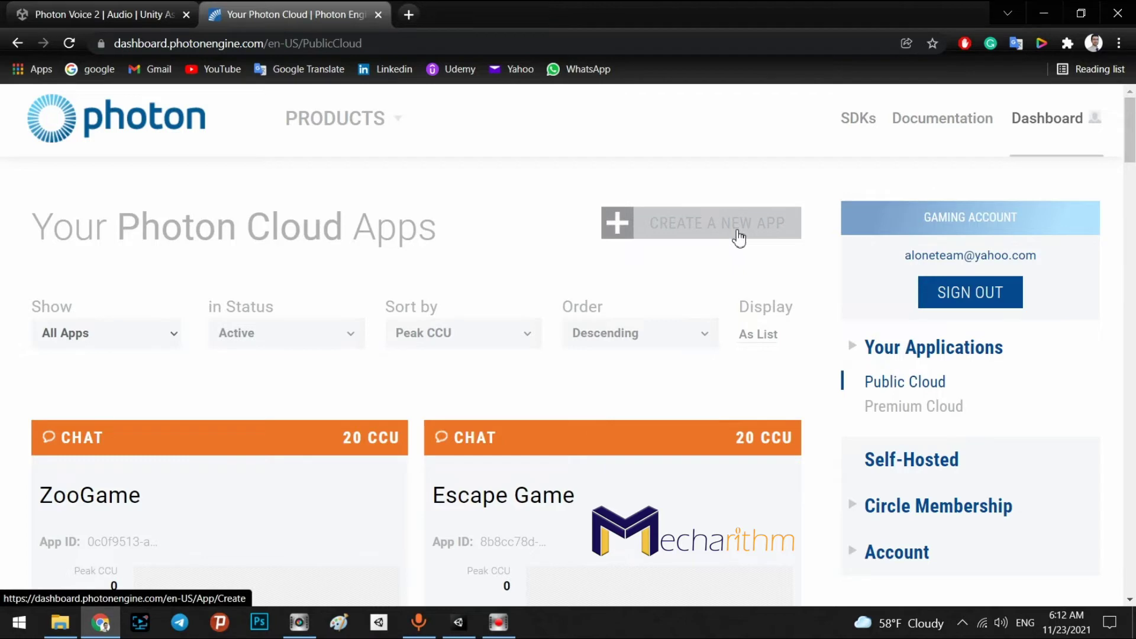
pyautogui.click(459, 624)
# Open Player Settings from File > Build Settings and scroll down to the identification options
pyautogui.click(668, 490)
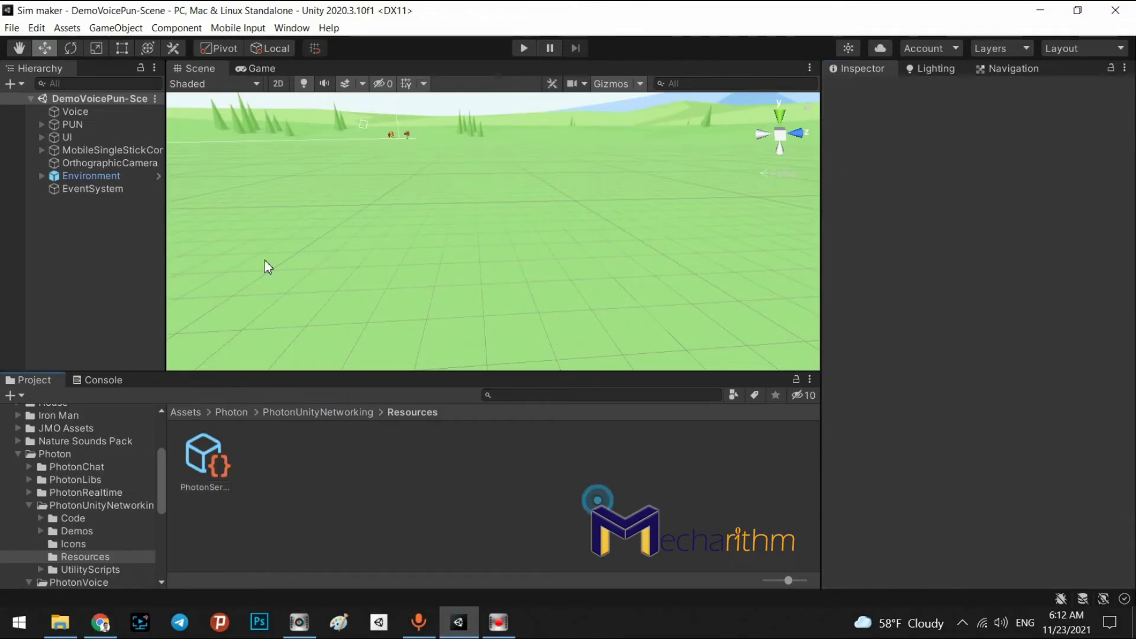
pyautogui.click(9, 26)
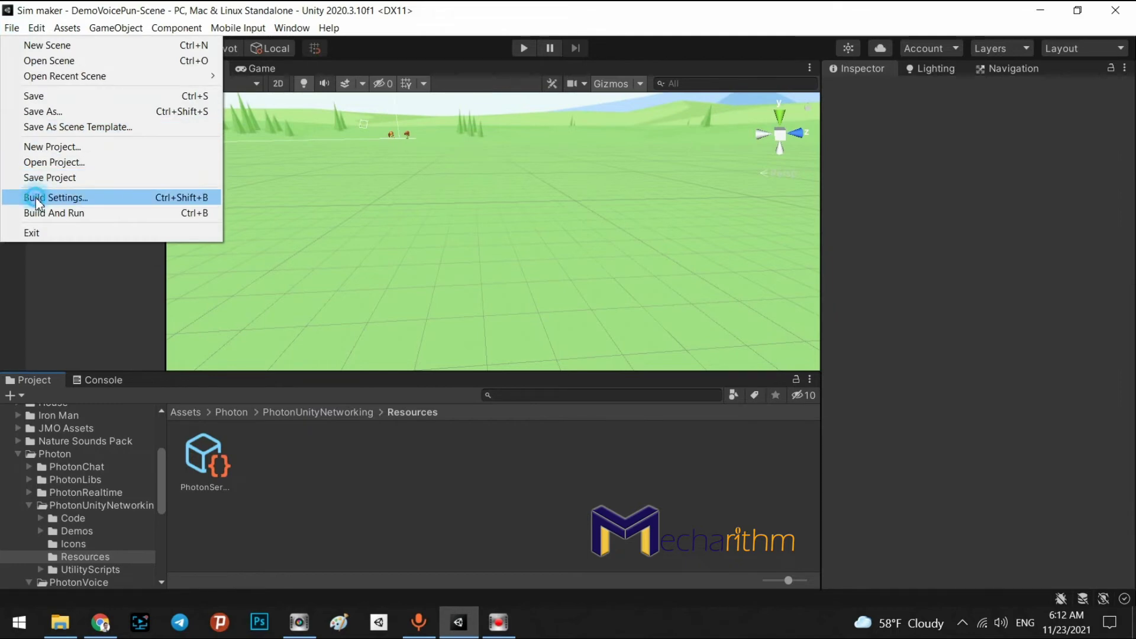
pyautogui.click(66, 195)
pyautogui.click(462, 550)
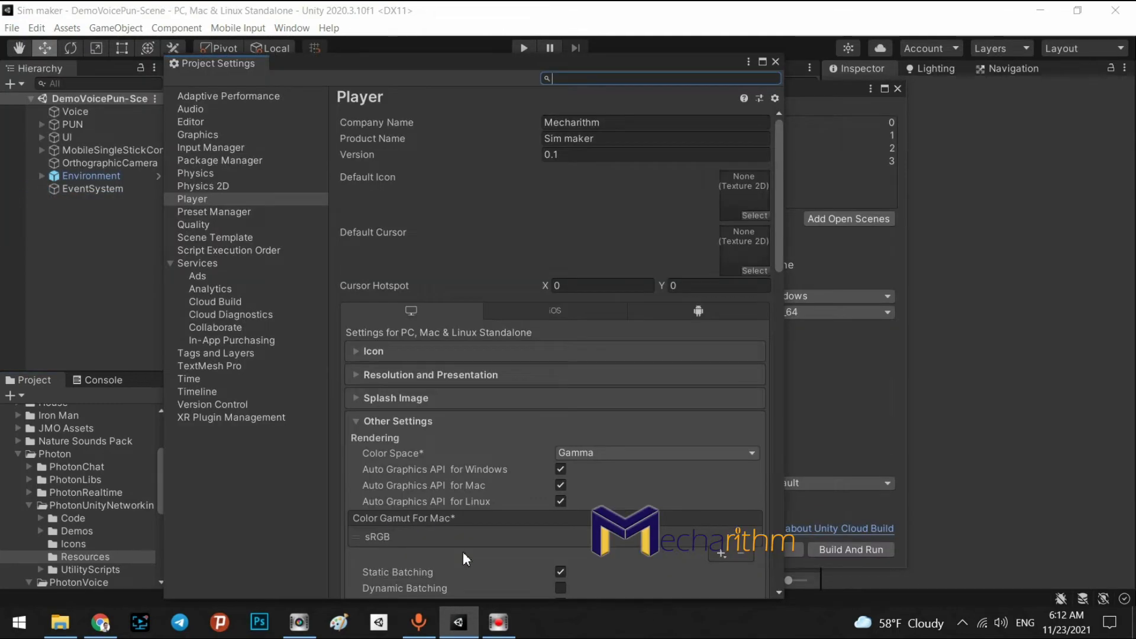
pyautogui.scroll(-15, 633, 325)
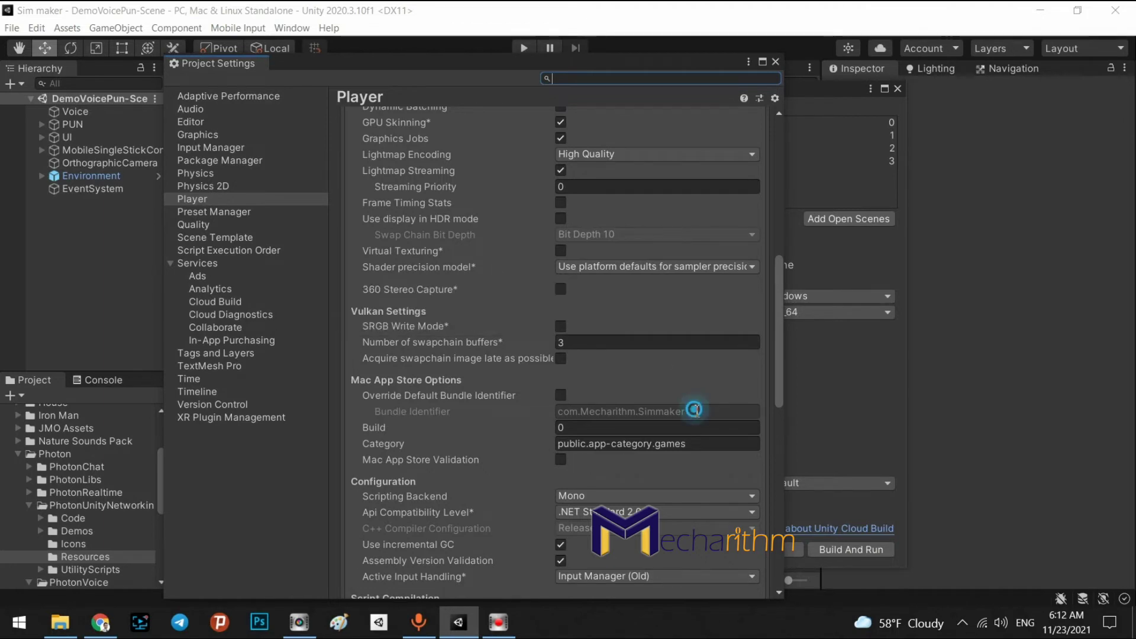
# Copy the bundle identifier com.Mecharithm.Simmaker, leaving the Override option unticked afterwards
pyautogui.click(560, 395)
pyautogui.click(565, 411)
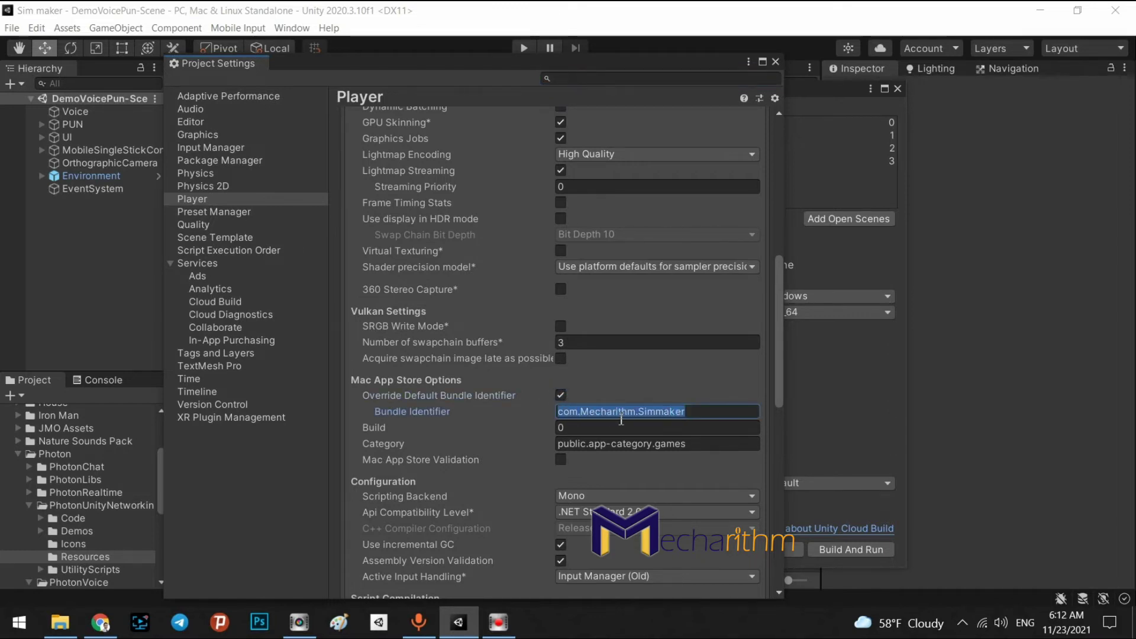
pyautogui.rightClick(622, 419)
pyautogui.click(649, 439)
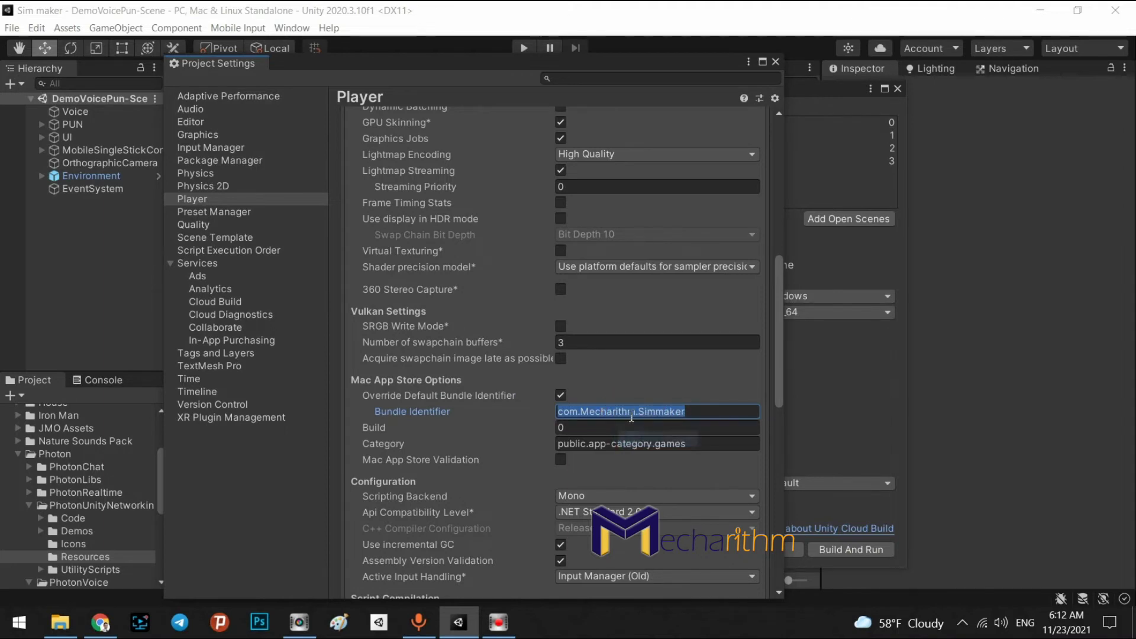
pyautogui.click(559, 395)
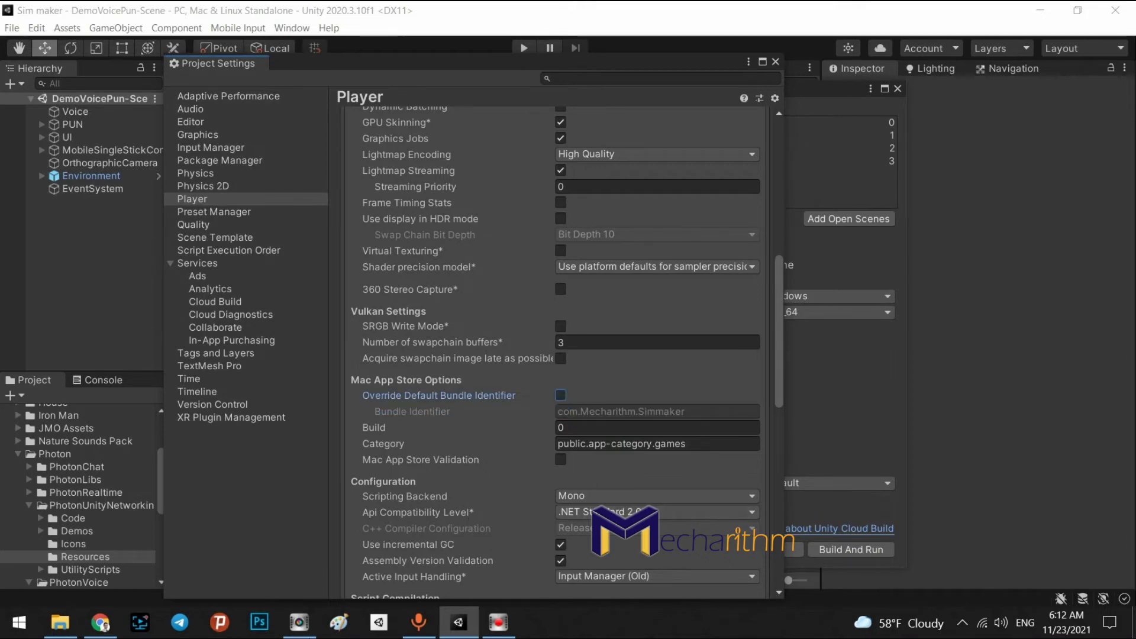
pyautogui.click(96, 623)
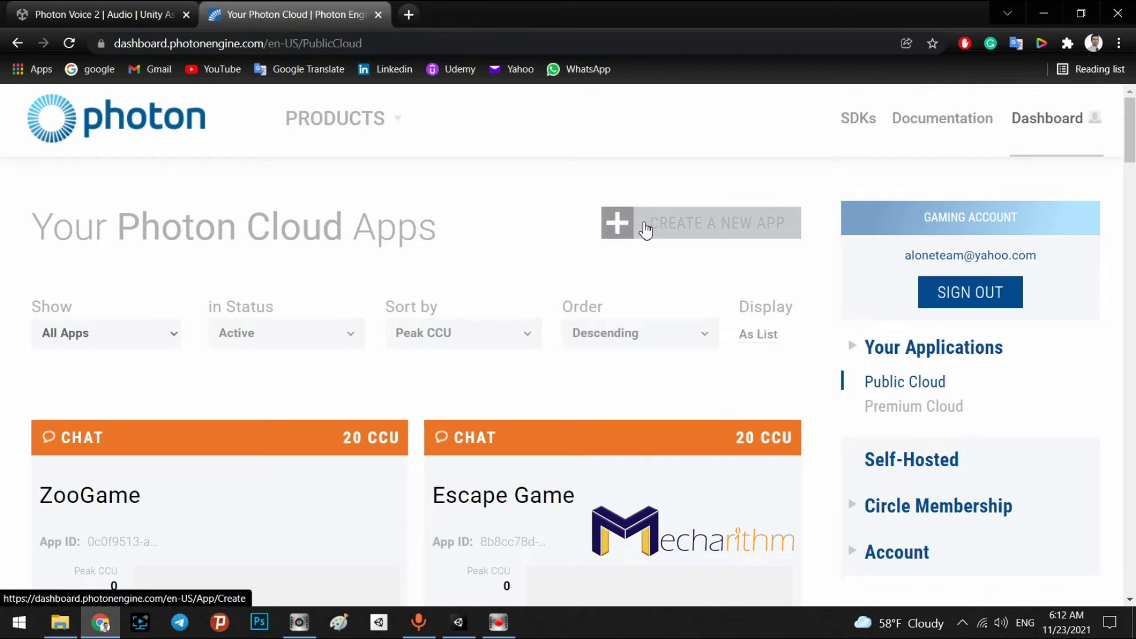
# Begin a new Photon application with Photon Type set to Photon PUN
pyautogui.click(697, 228)
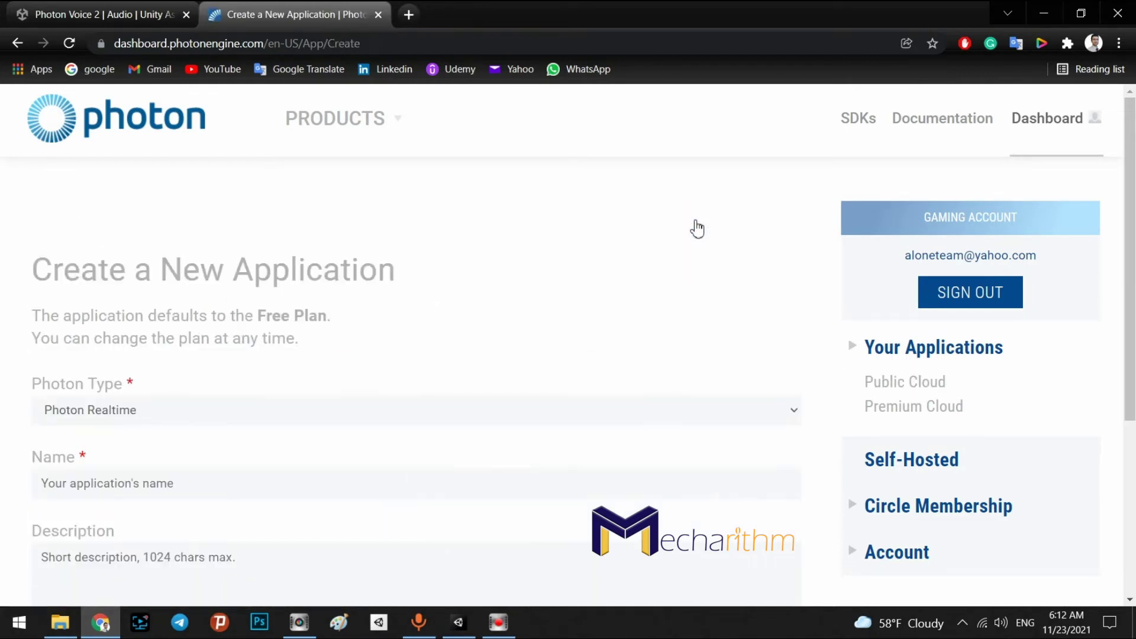
pyautogui.click(155, 410)
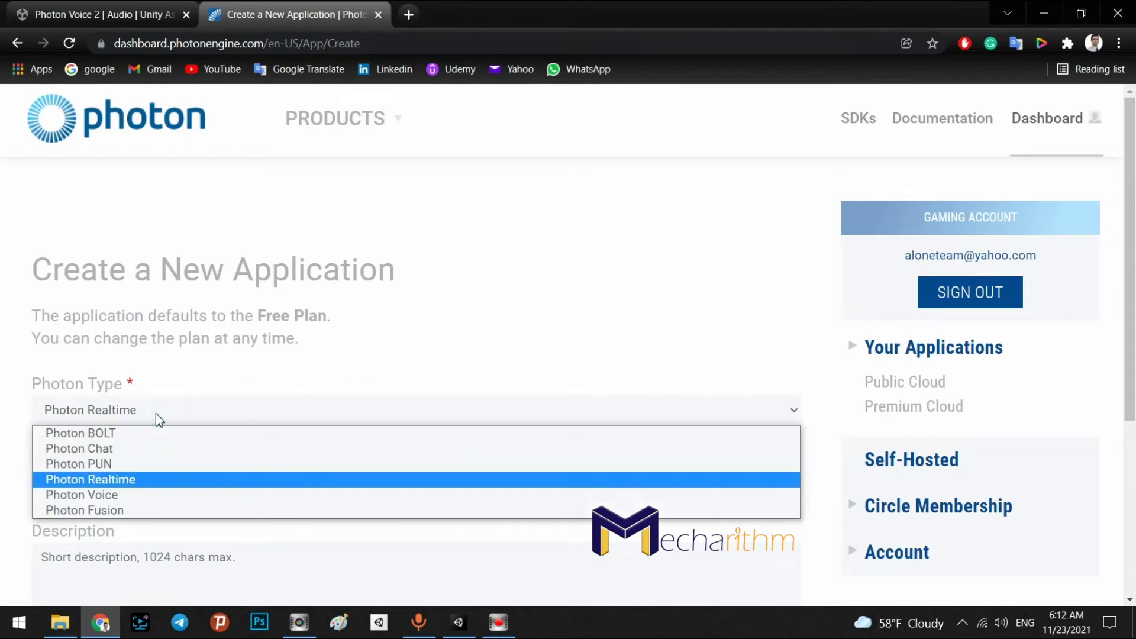
pyautogui.click(94, 464)
pyautogui.click(459, 622)
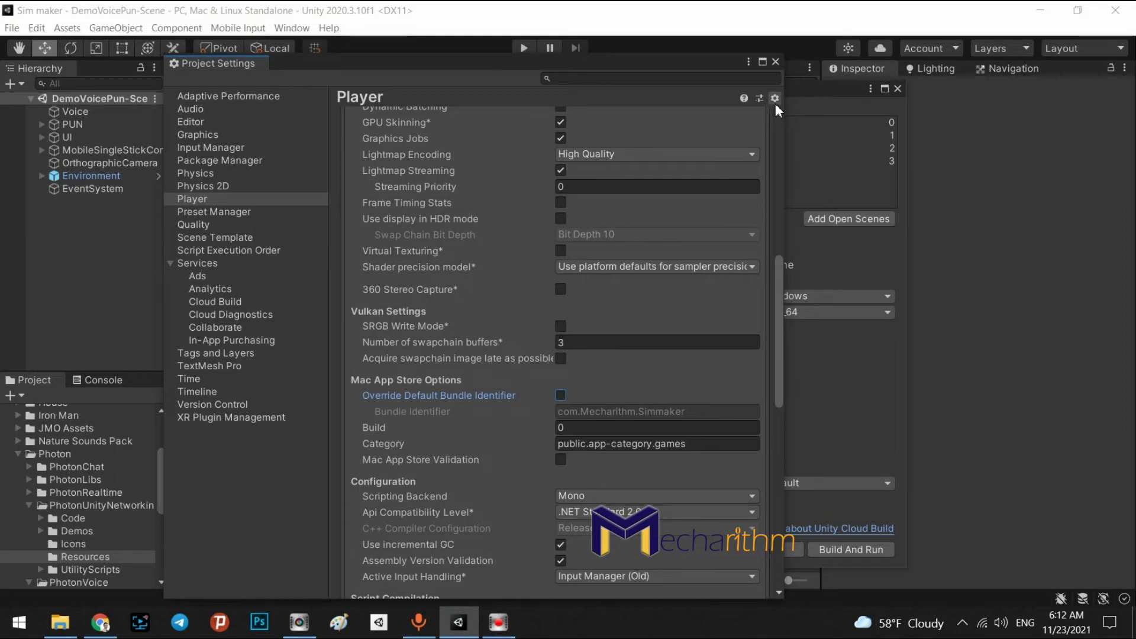
# Close Build Settings and Project Settings, then highlight the Photon Server Settings asset
pyautogui.click(897, 88)
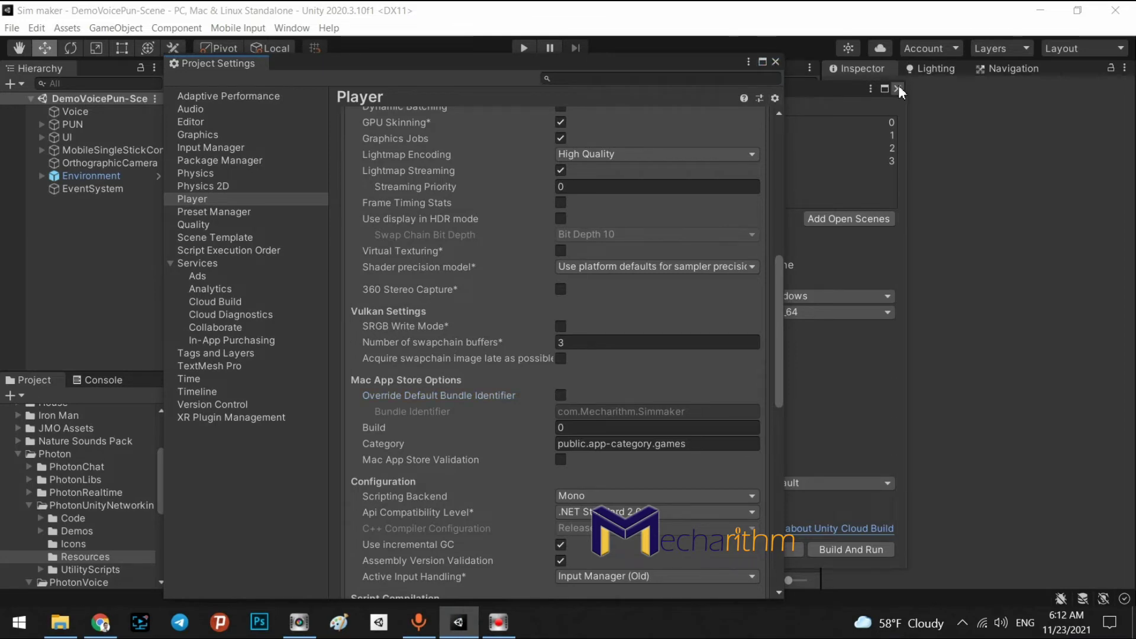
pyautogui.click(776, 62)
pyautogui.click(292, 28)
pyautogui.moveTo(346, 61)
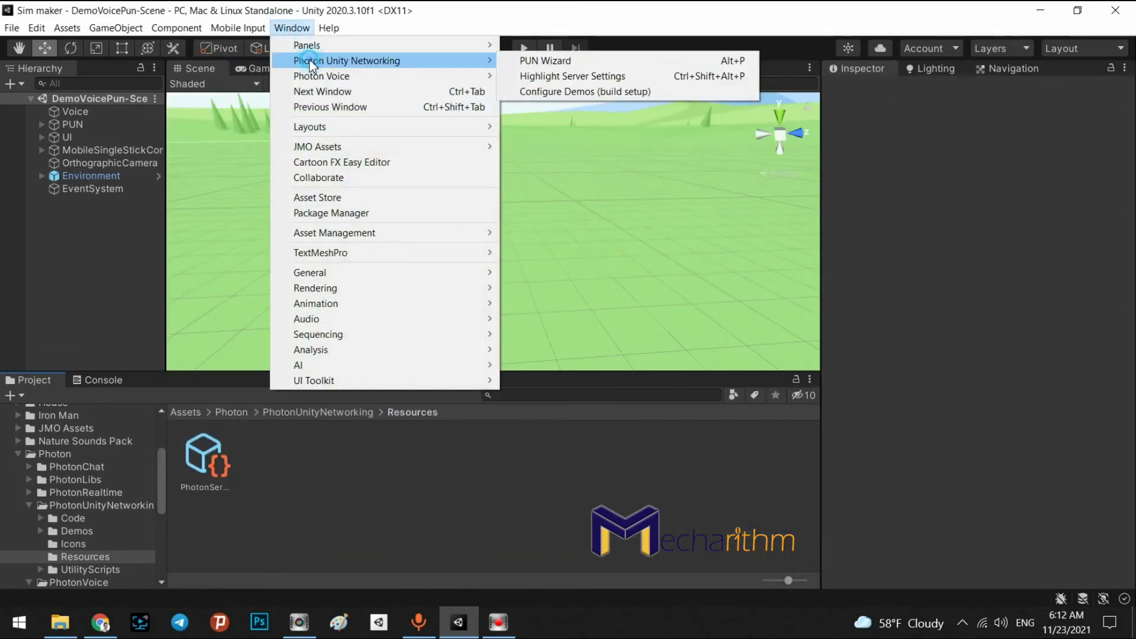
pyautogui.click(569, 76)
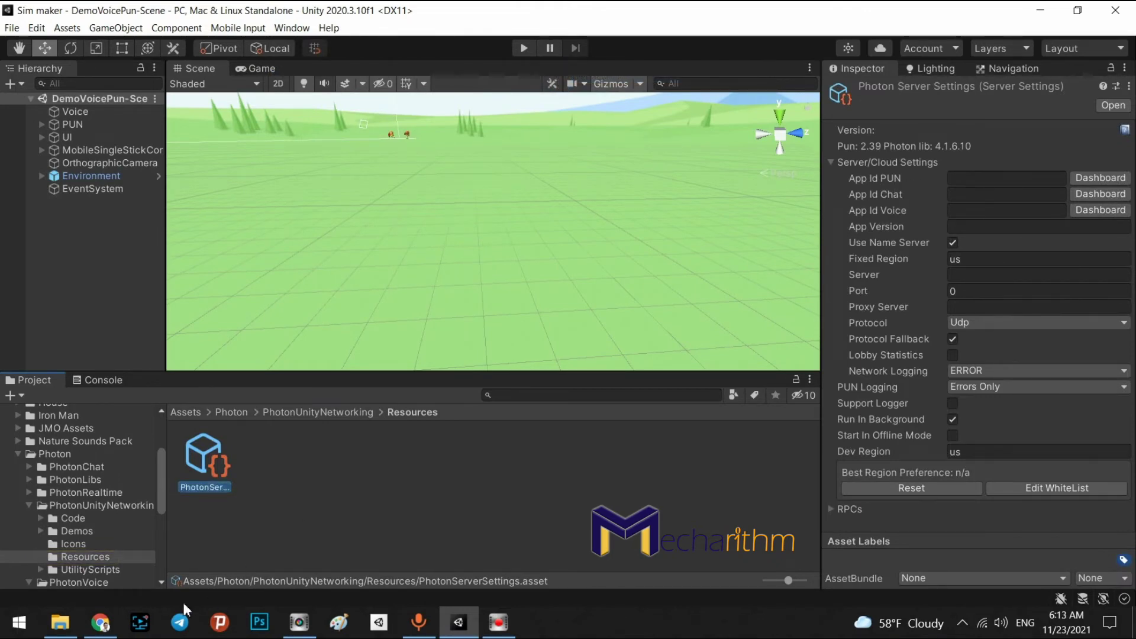
pyautogui.click(101, 622)
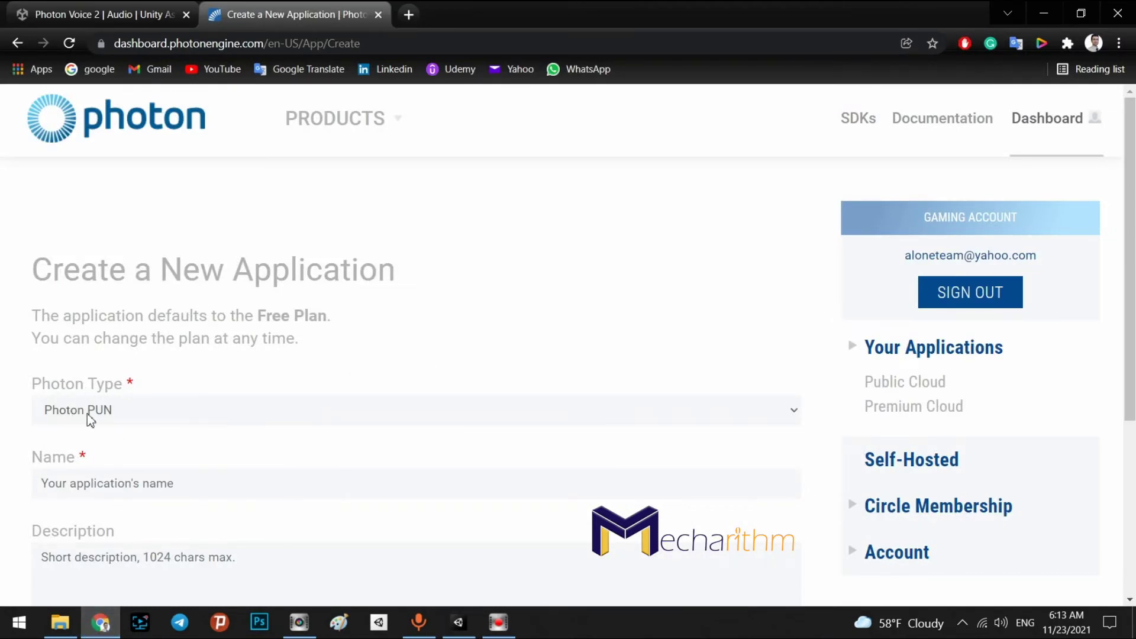
# Paste com.Mecharithm.Simmaker as the new app's name and create it
pyautogui.click(120, 488)
pyautogui.hotkey('ctrl', 'v')
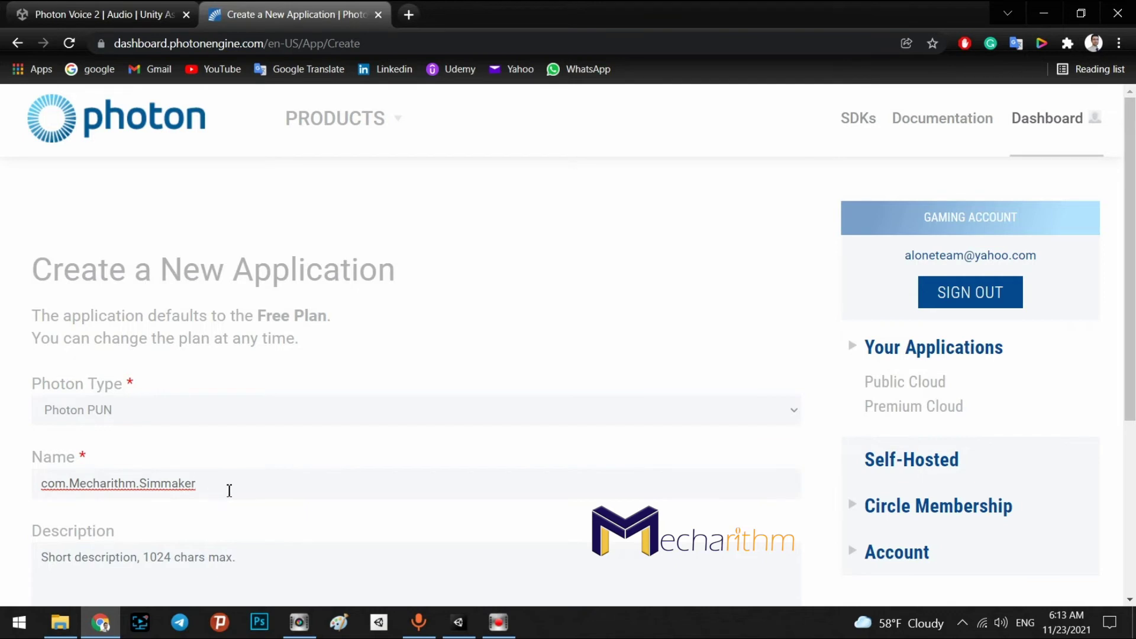
pyautogui.scroll(-2, 246, 528)
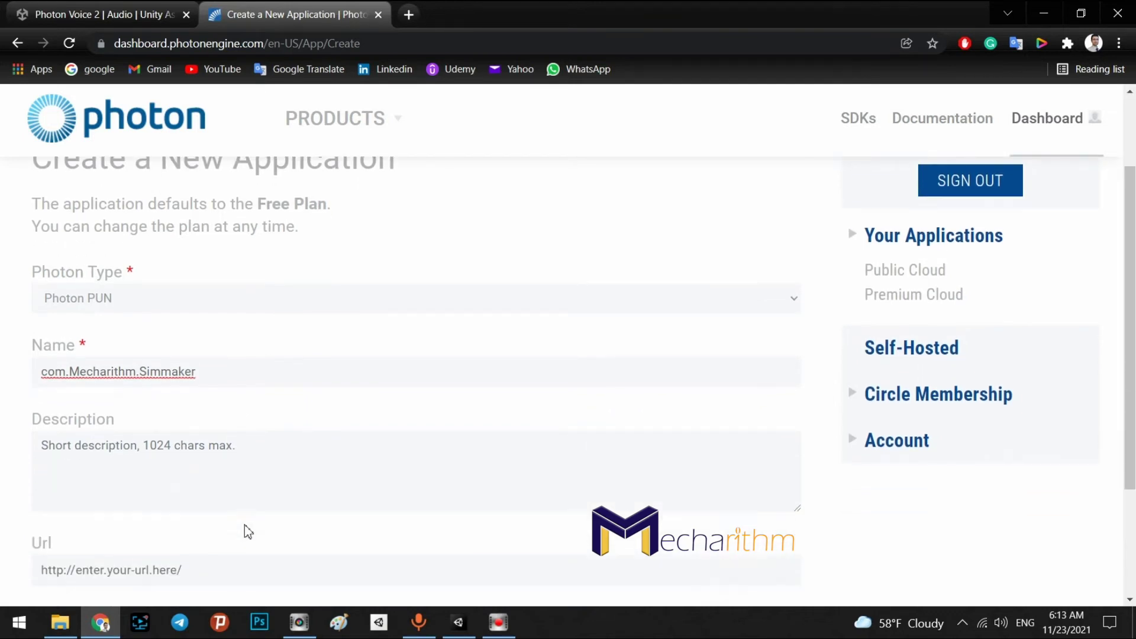
pyautogui.scroll(-2, 244, 524)
pyautogui.click(83, 501)
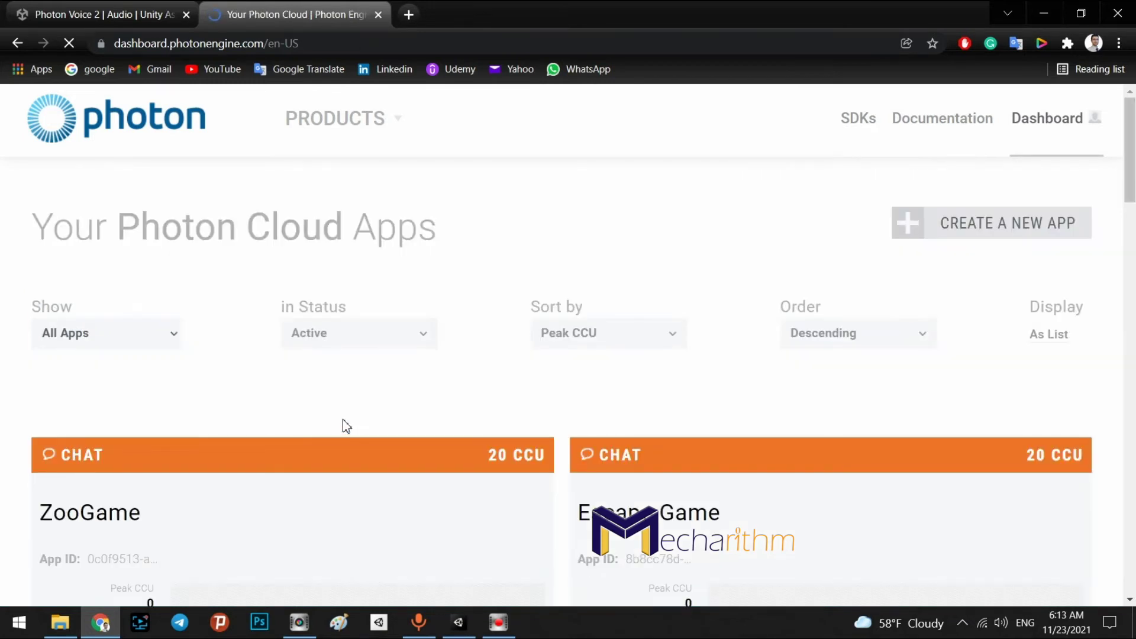
# Find the com.Mecharithm.Simmaker app card and reveal its full App ID
pyautogui.scroll(-7, 832, 401)
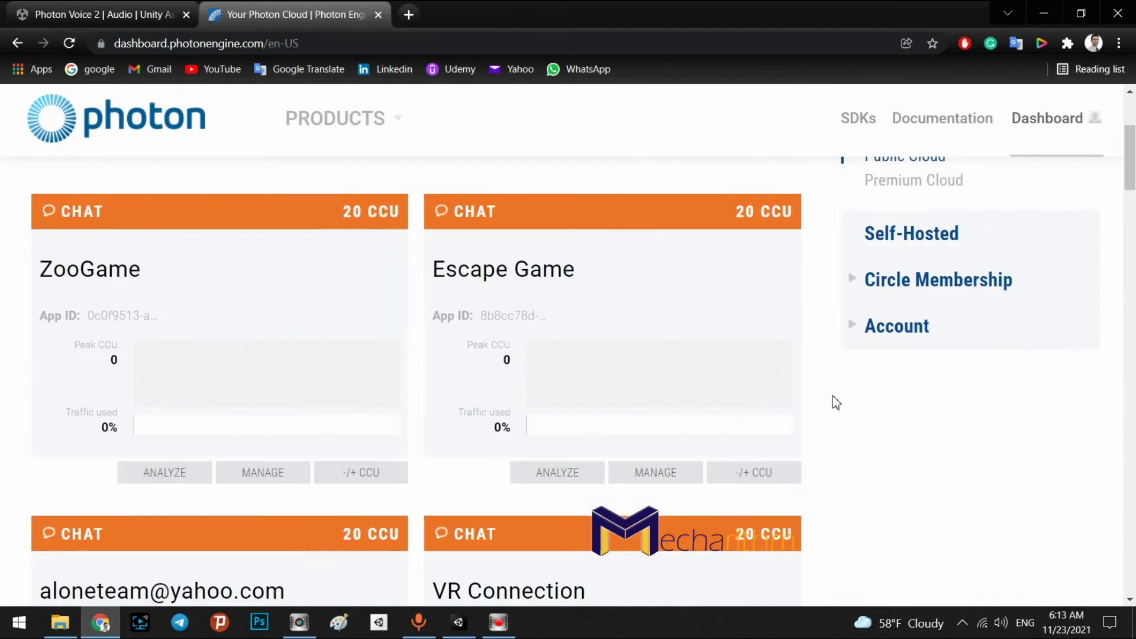
pyautogui.scroll(-2, 632, 378)
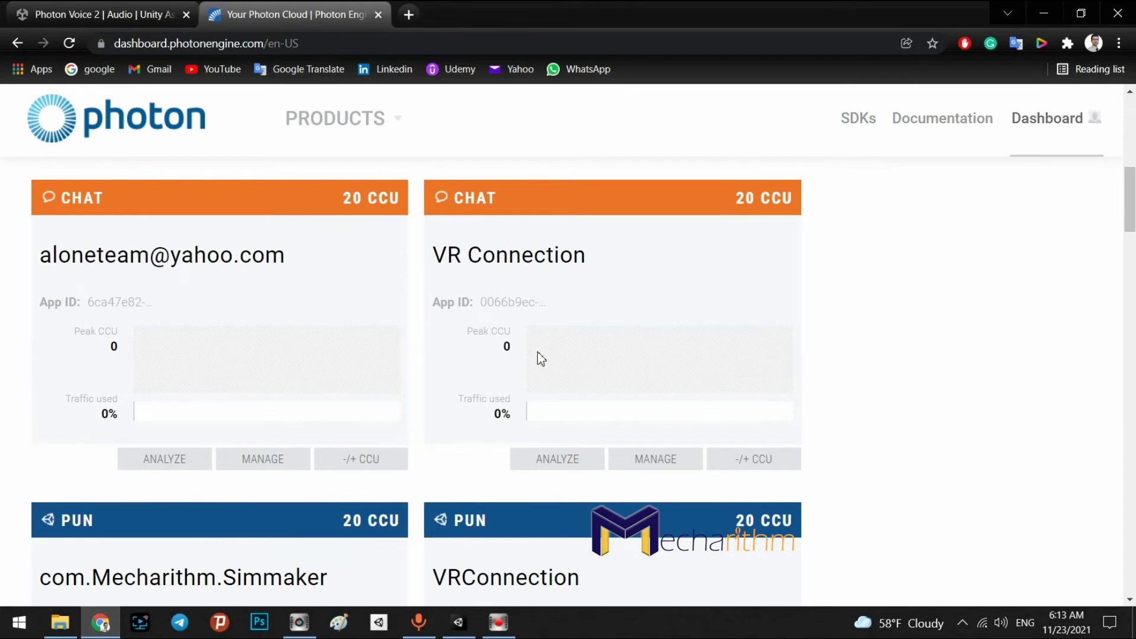
pyautogui.scroll(-6, 537, 357)
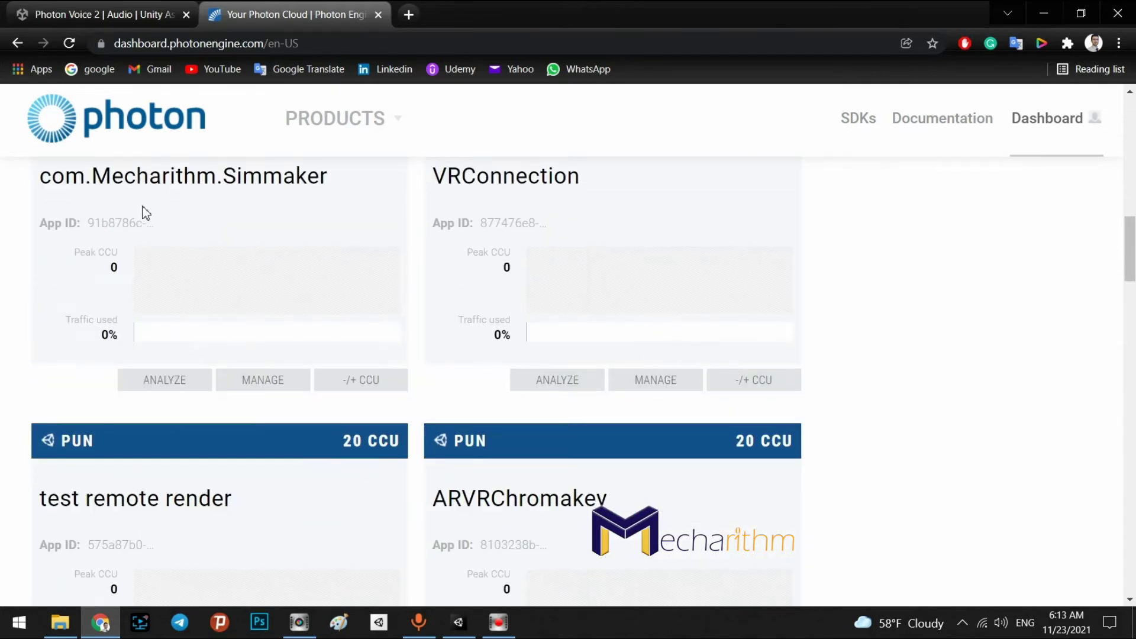
pyautogui.scroll(3, 145, 210)
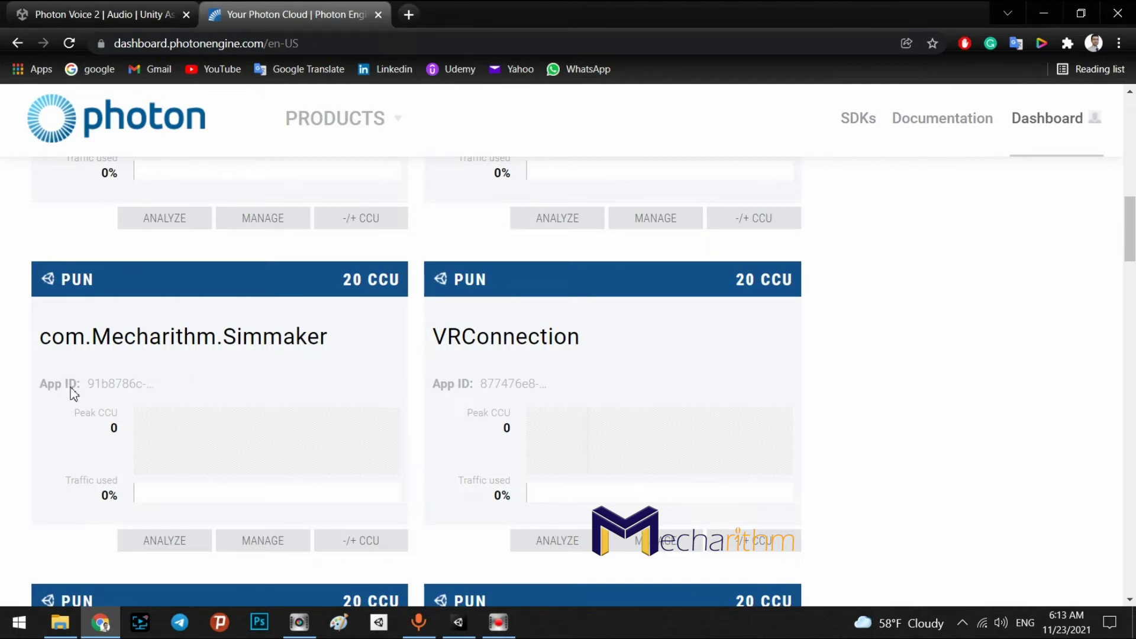
pyautogui.click(105, 385)
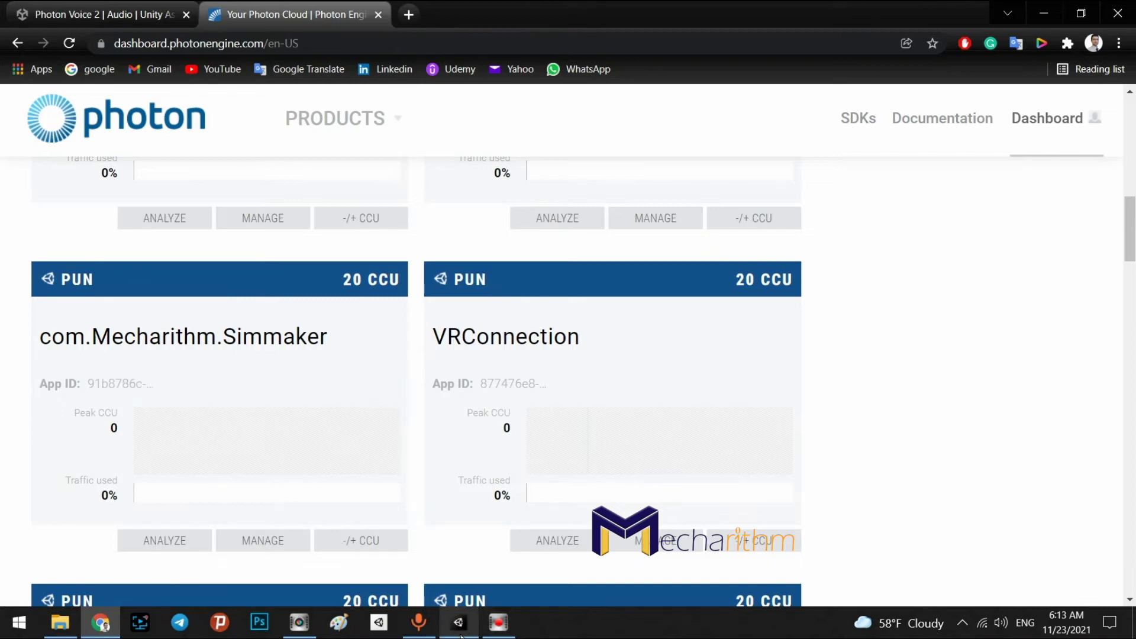
# Paste the copied App ID into both the App Id PUN and App Id Chat fields
pyautogui.click(299, 622)
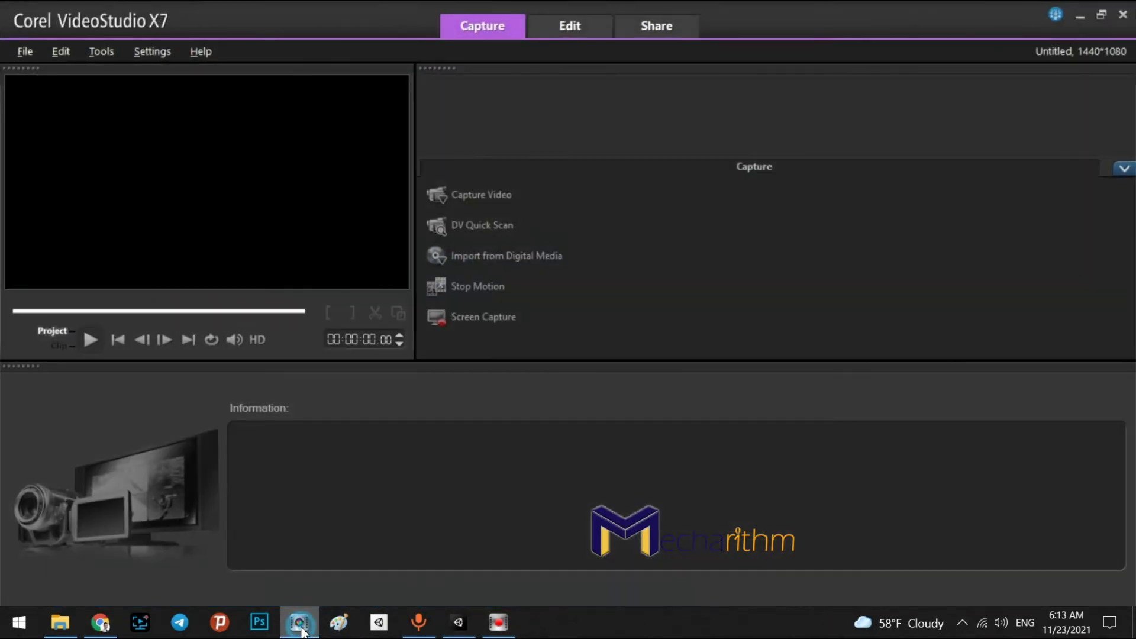
pyautogui.click(300, 622)
pyautogui.click(459, 622)
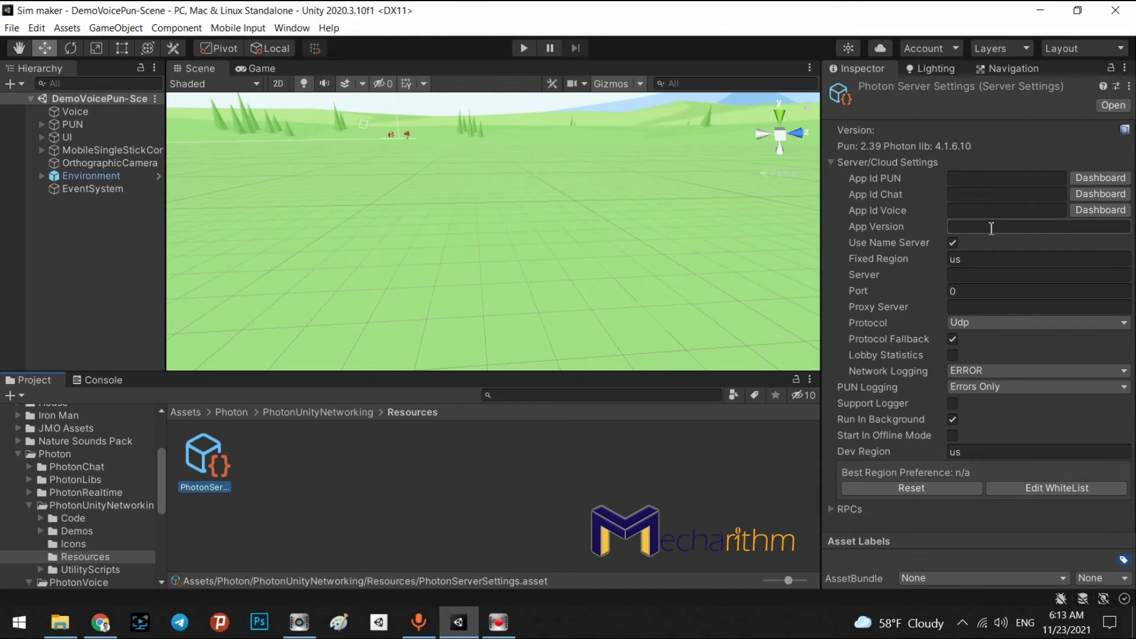
pyautogui.click(977, 177)
pyautogui.hotkey('ctrl', 'v')
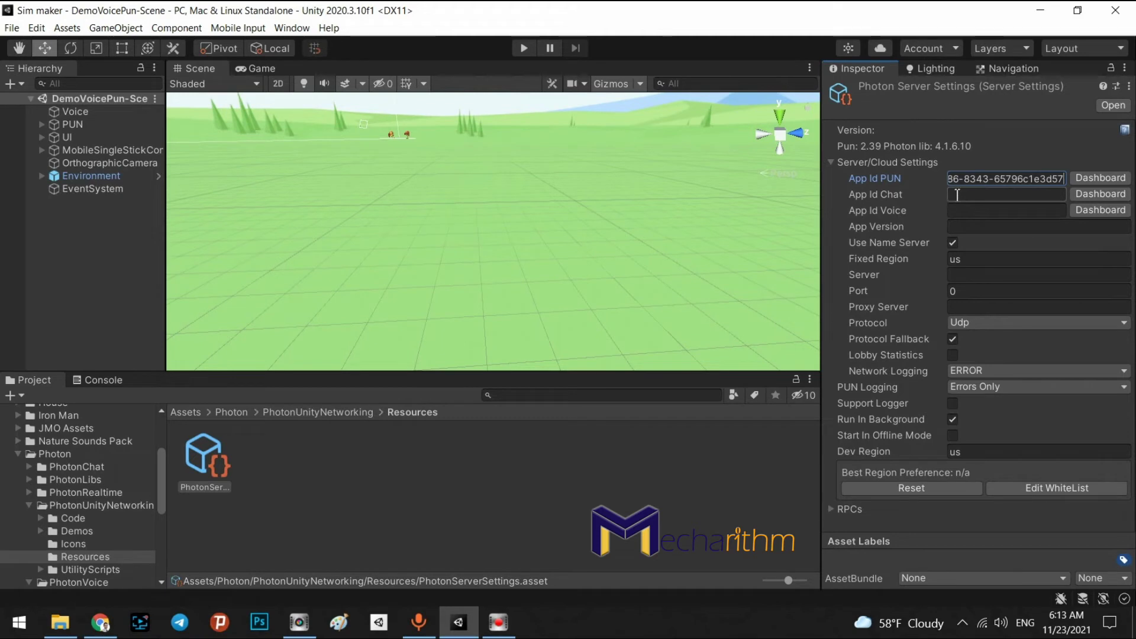
pyautogui.click(956, 195)
pyautogui.hotkey('ctrl', 'v')
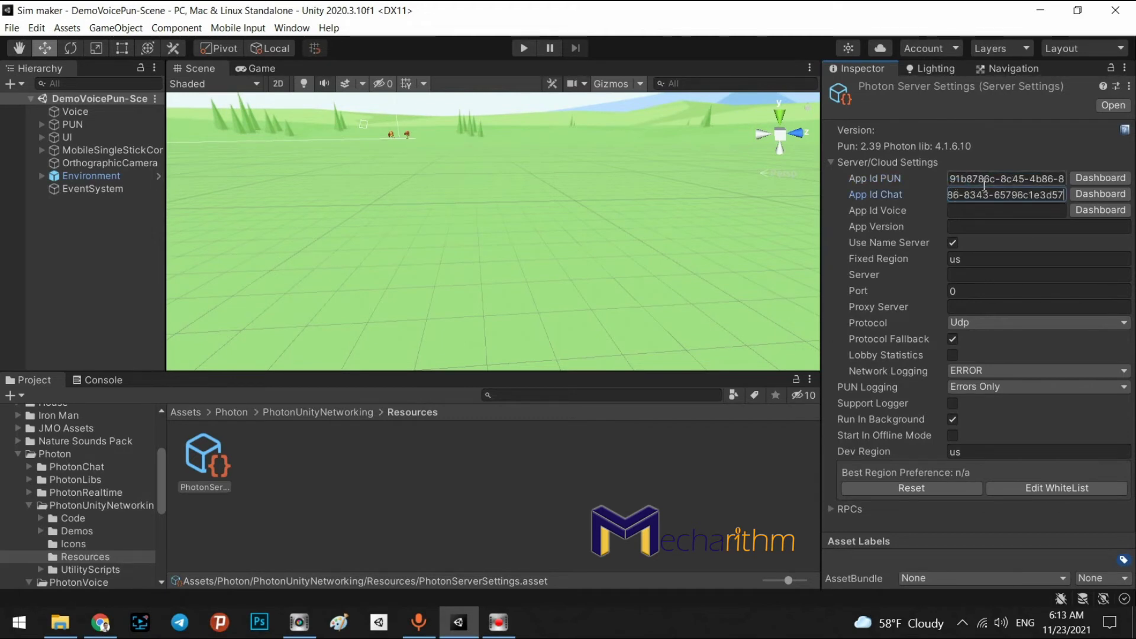
pyautogui.click(956, 209)
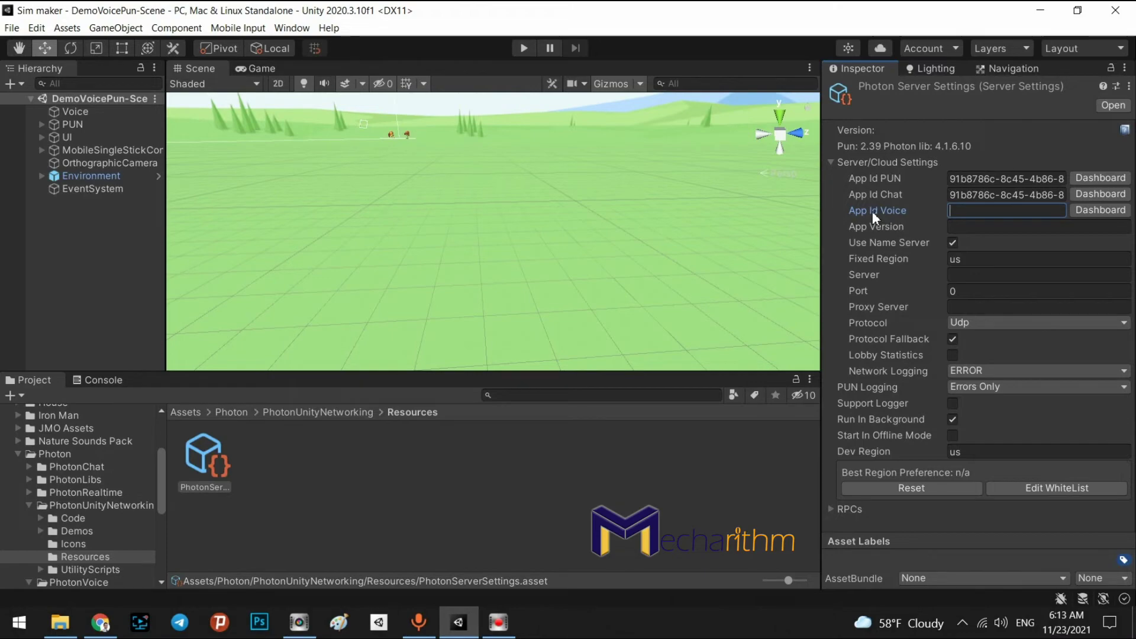
# Copy the app name com.Mecharithm.Simmaker from the Photon Dashboard page
pyautogui.click(102, 621)
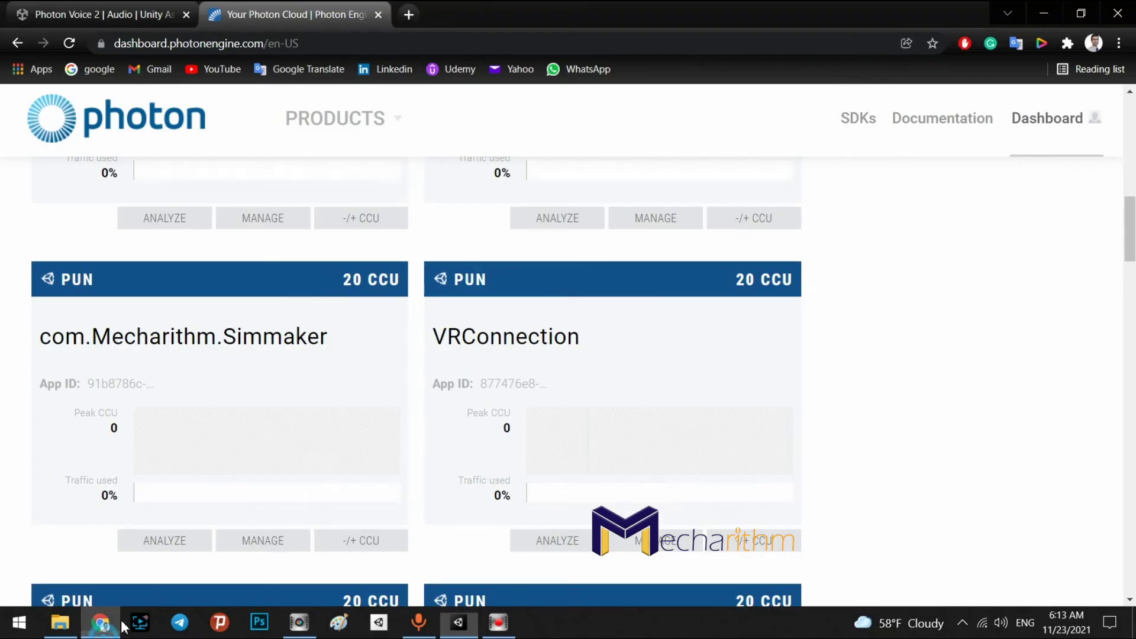
pyautogui.click(465, 625)
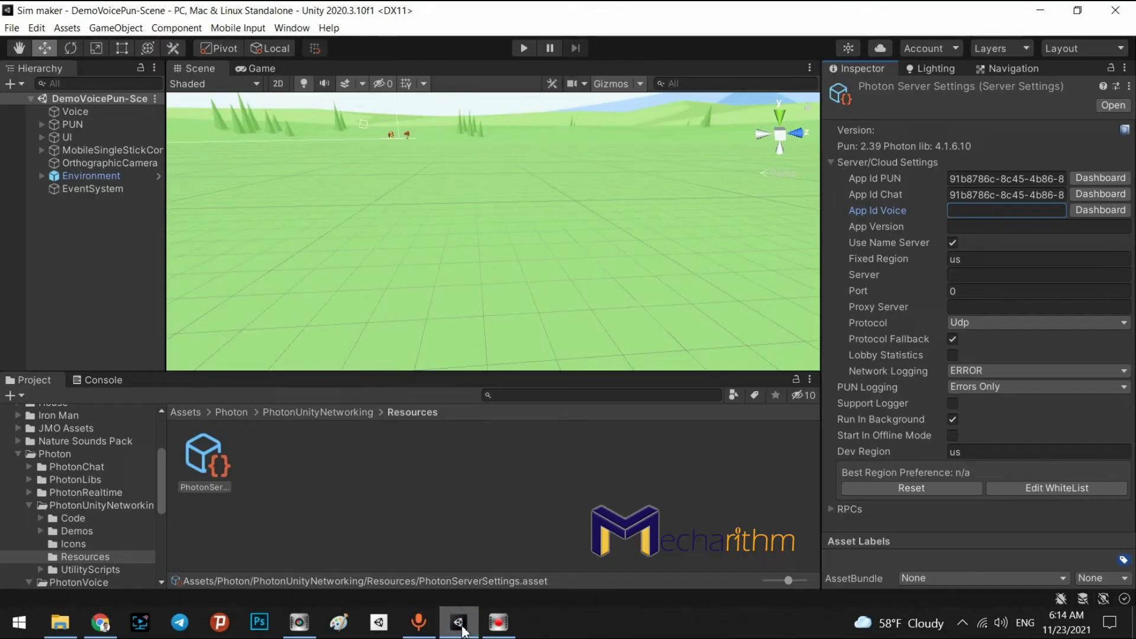
pyautogui.click(459, 622)
pyautogui.moveTo(337, 338); pyautogui.dragTo(38, 348)
pyautogui.hotkey('ctrl', 'c')
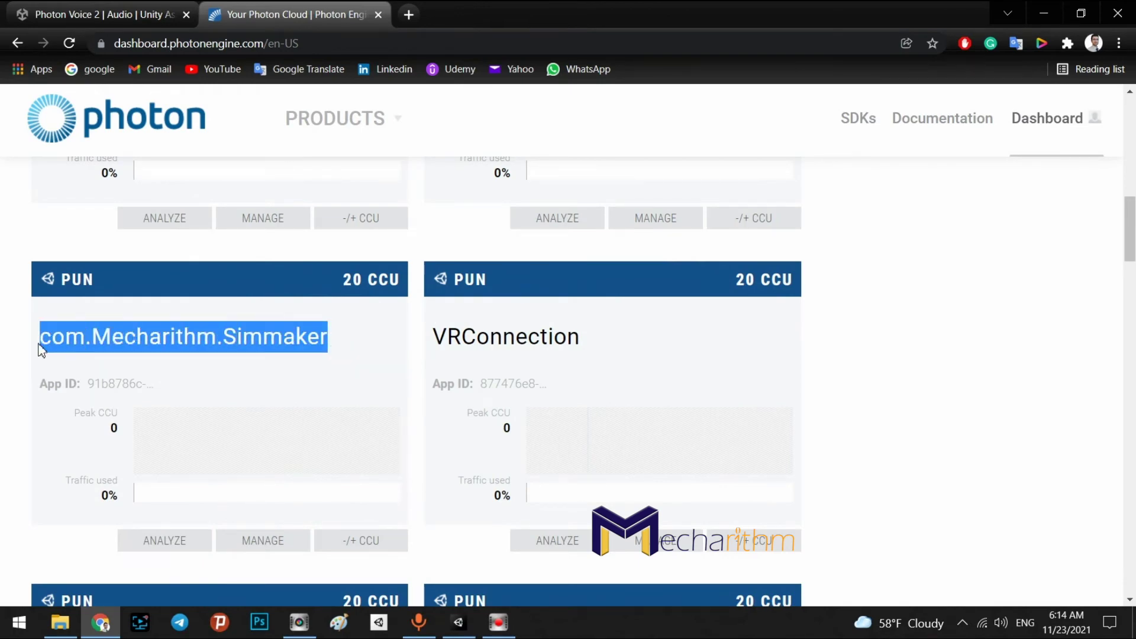
pyautogui.scroll(10, 914, 374)
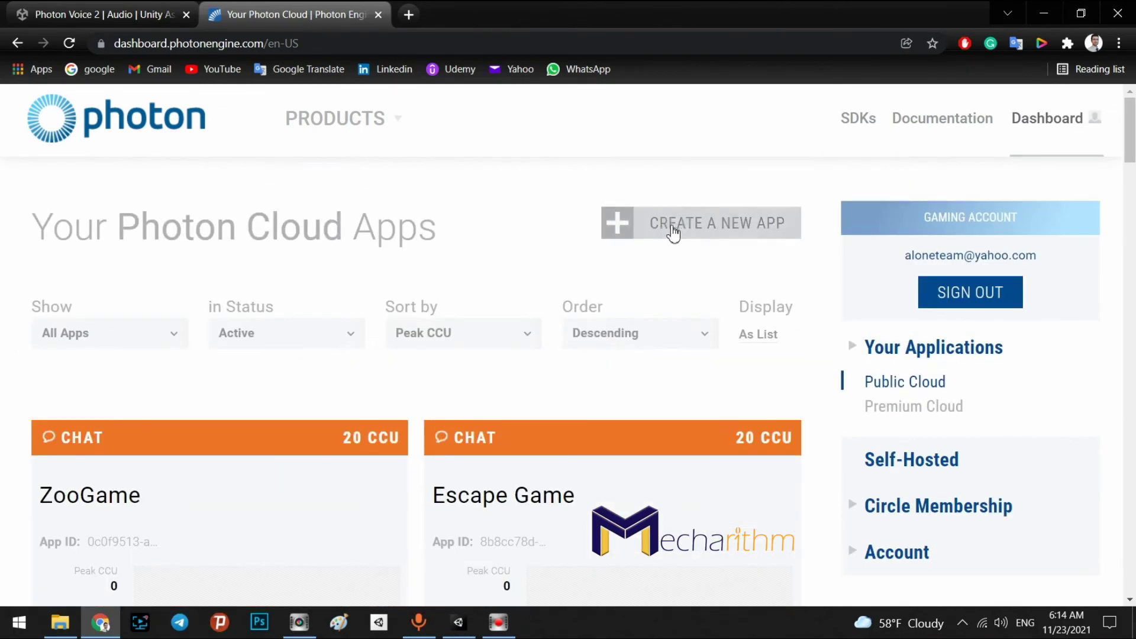
# Create a new Photon Voice application named com.Mecharithm.Simmaker
pyautogui.click(672, 228)
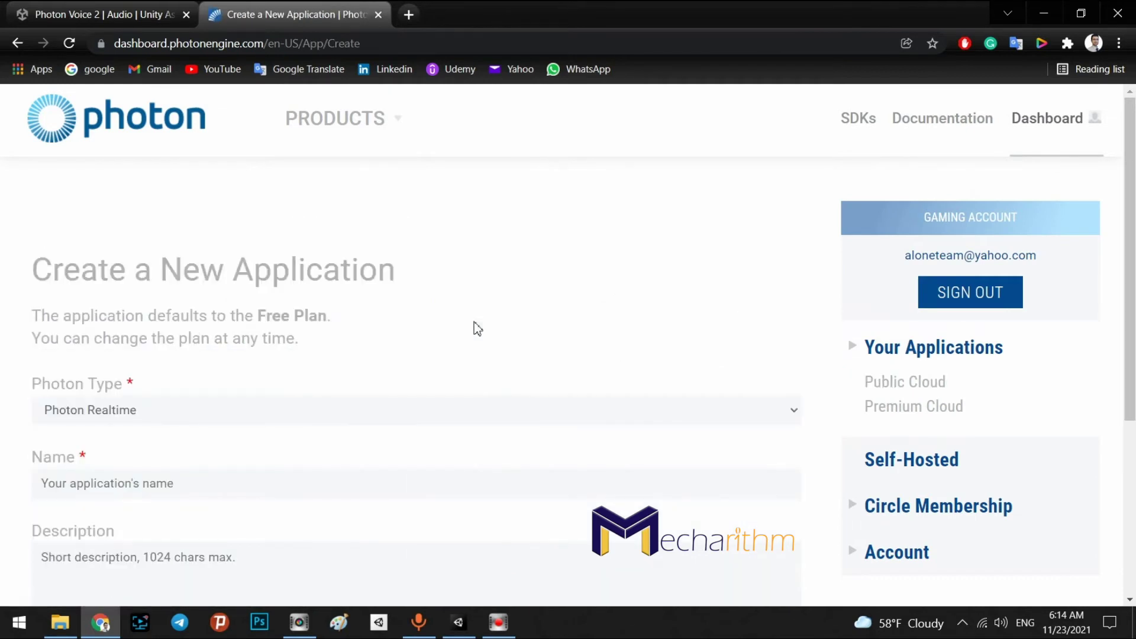
pyautogui.click(135, 413)
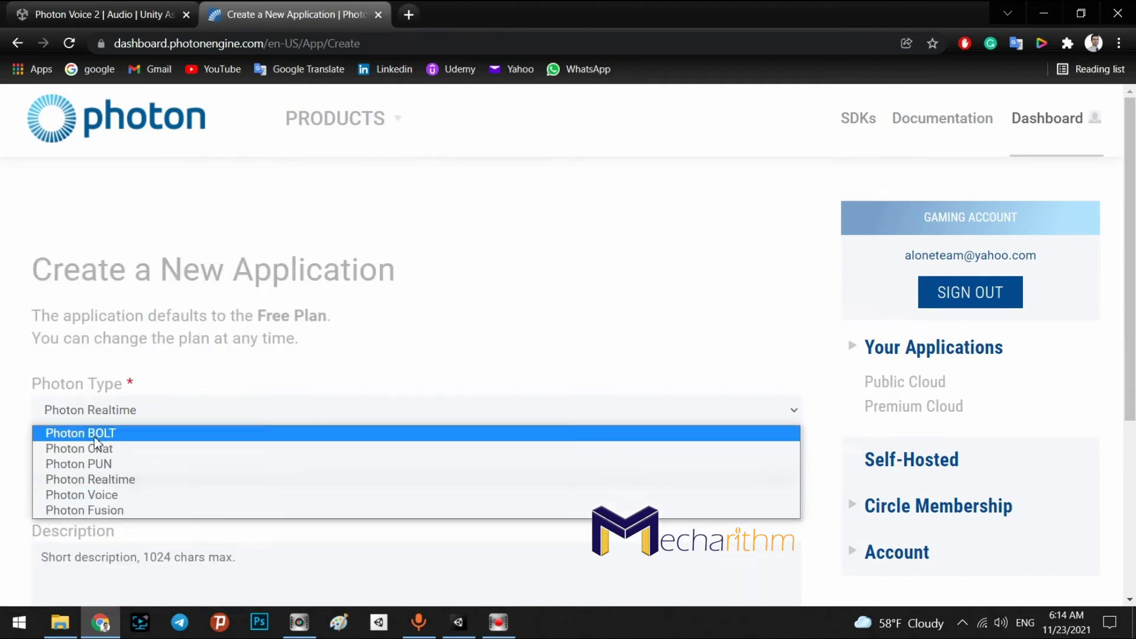
pyautogui.click(90, 498)
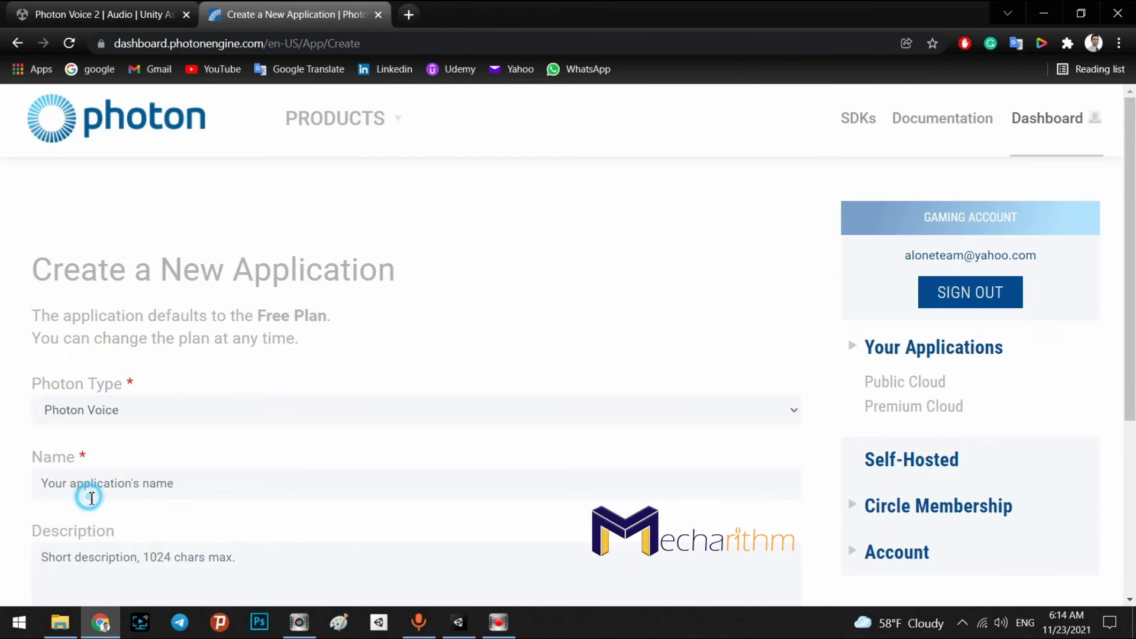
pyautogui.click(74, 481)
pyautogui.hotkey('ctrl', 'v')
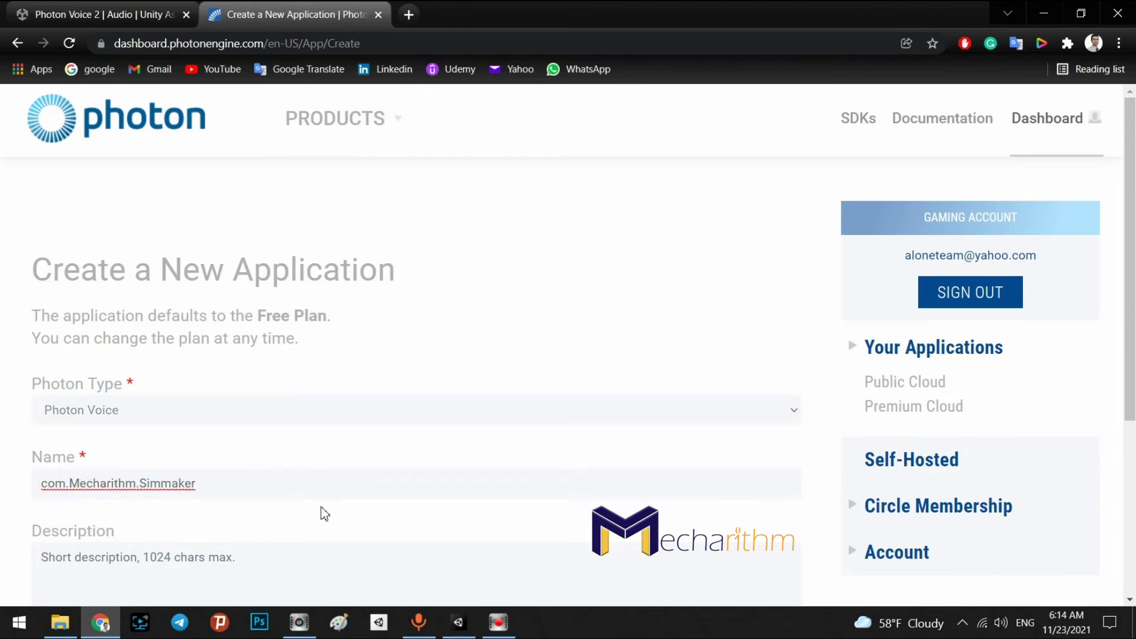
pyautogui.scroll(-5, 325, 514)
pyautogui.click(107, 467)
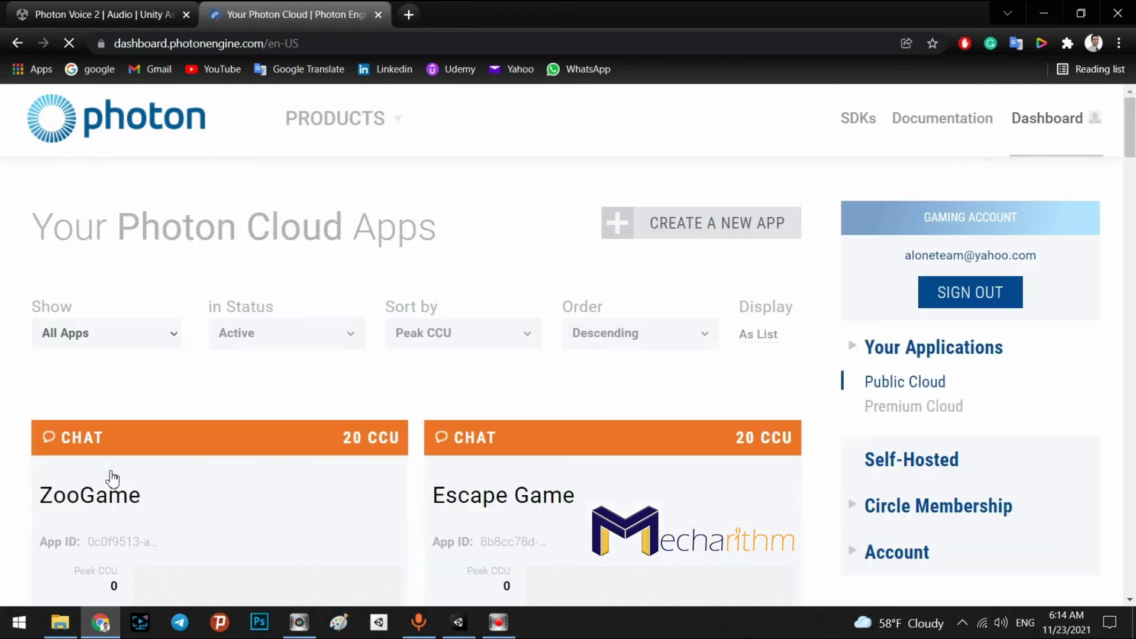
pyautogui.scroll(-5, 713, 520)
pyautogui.scroll(-3, 716, 511)
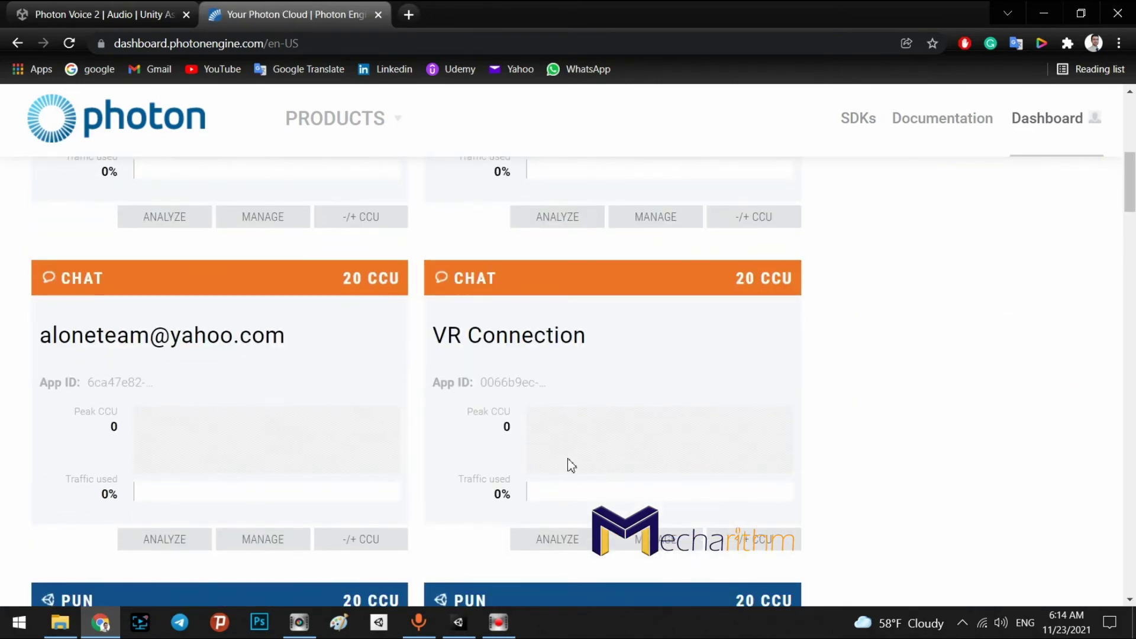
pyautogui.scroll(-7, 509, 385)
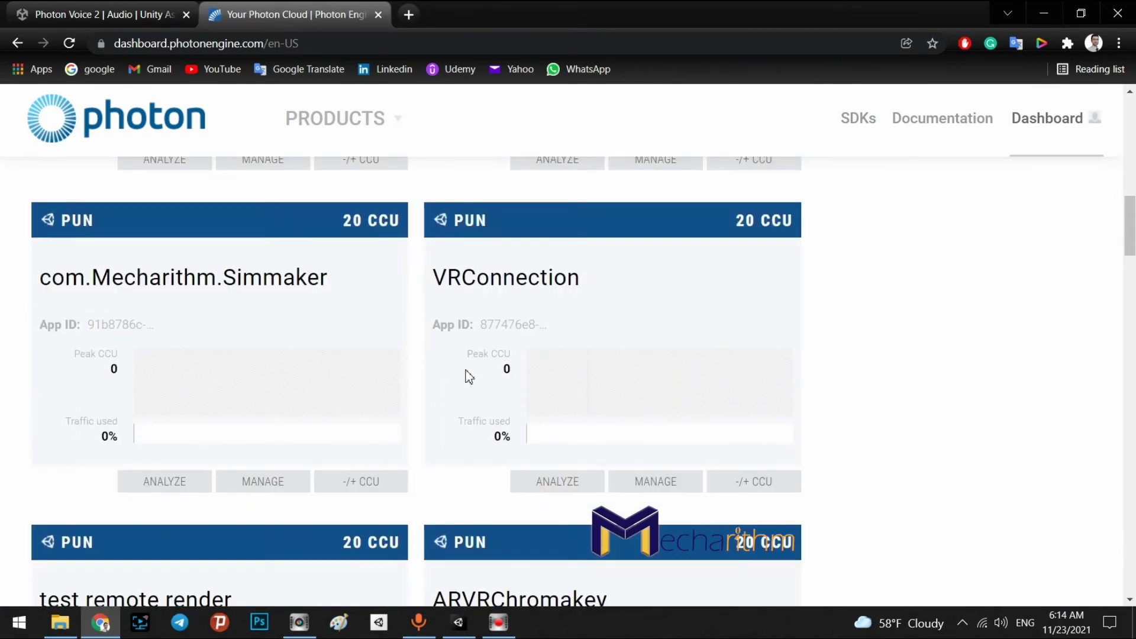
# Copy the App ID from the VOICE com.Mecharithm.Simmaker card, then go back to Unity
pyautogui.scroll(1, 467, 376)
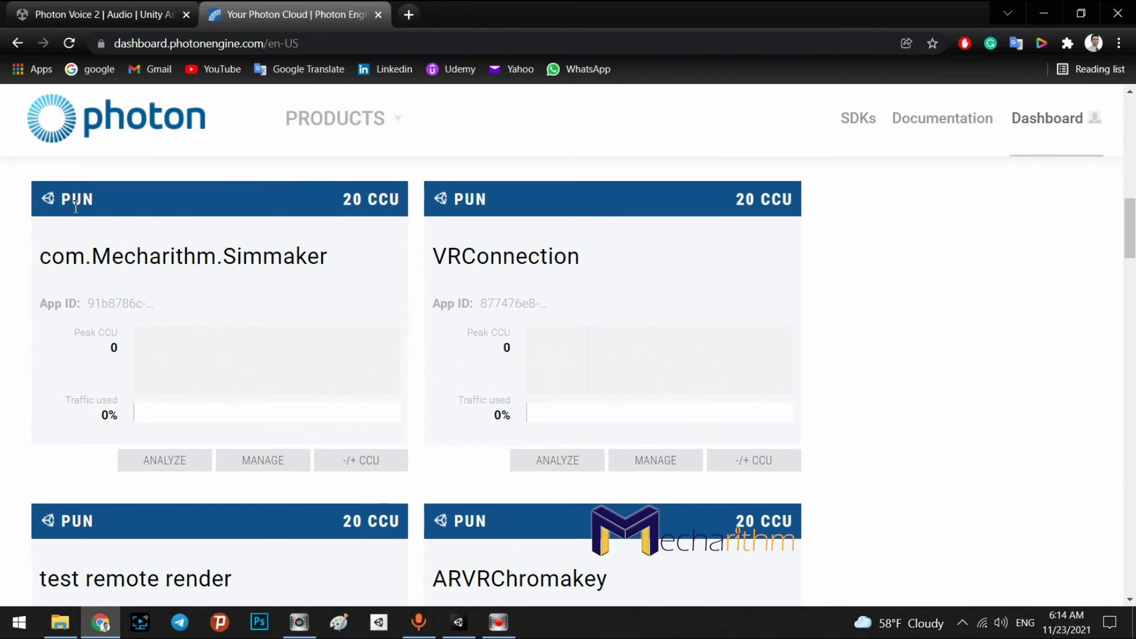
pyautogui.scroll(-9, 182, 367)
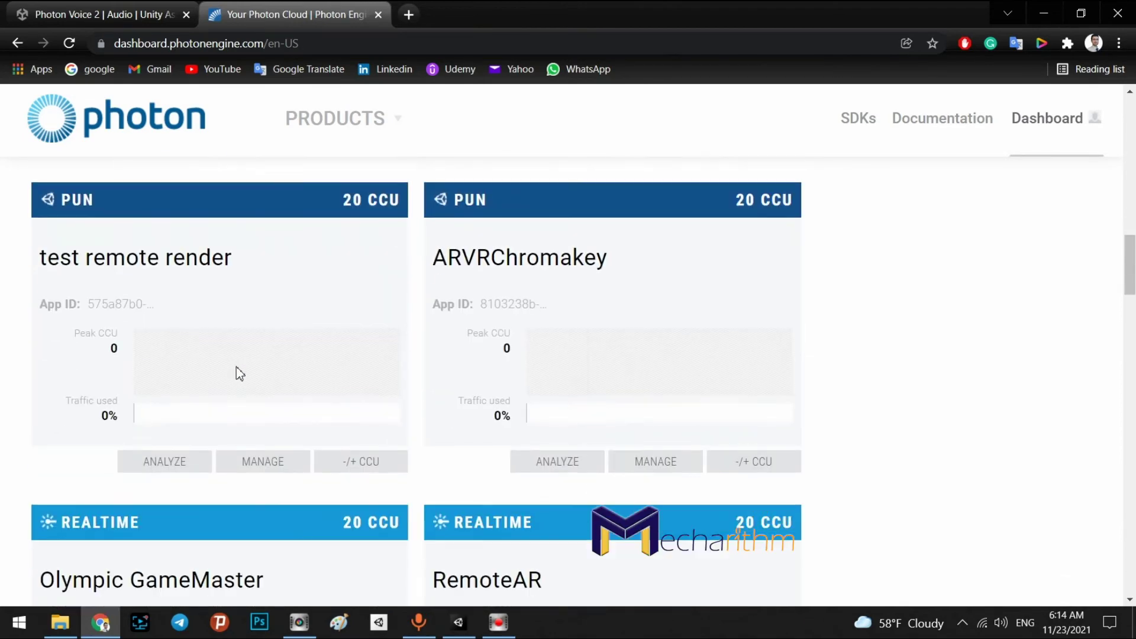
pyautogui.scroll(-15, 202, 374)
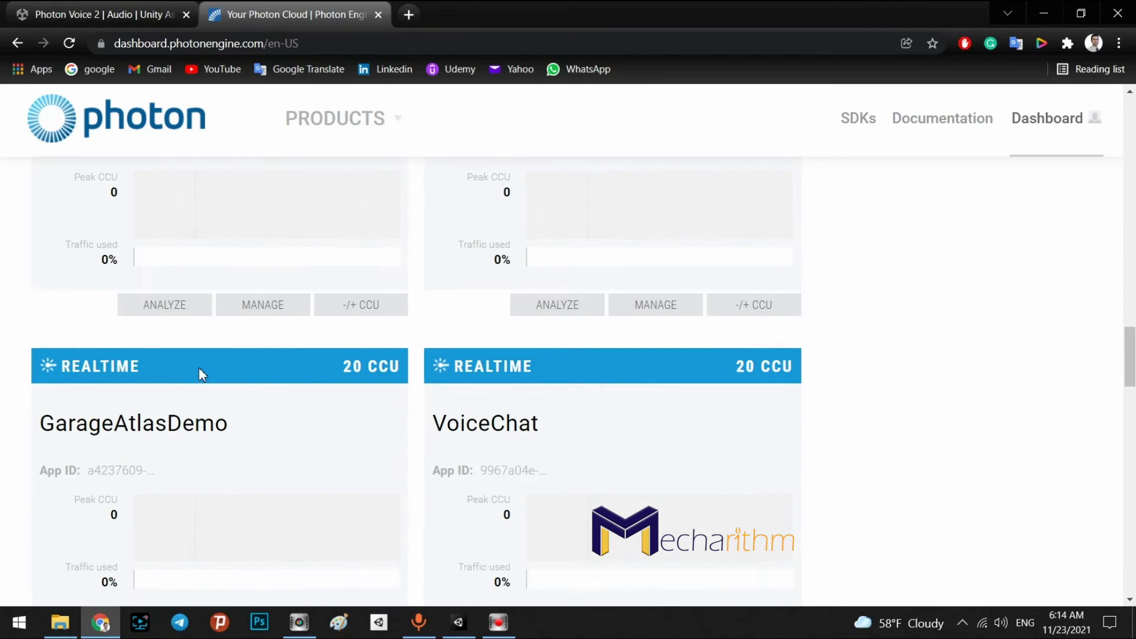
pyautogui.scroll(-9, 202, 374)
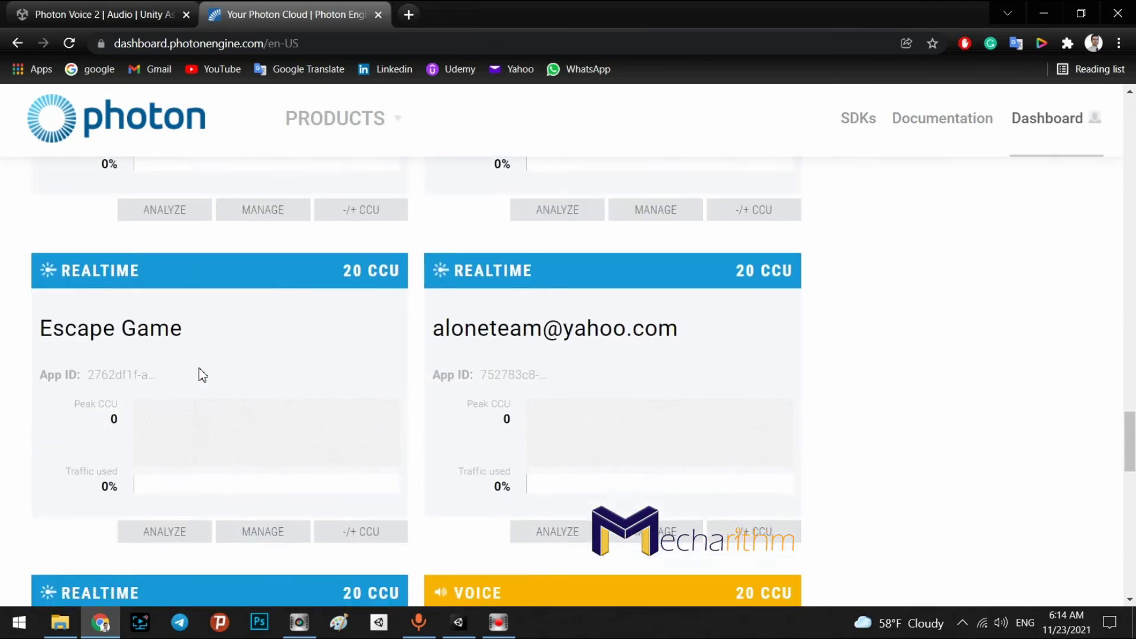
pyautogui.scroll(-6, 202, 374)
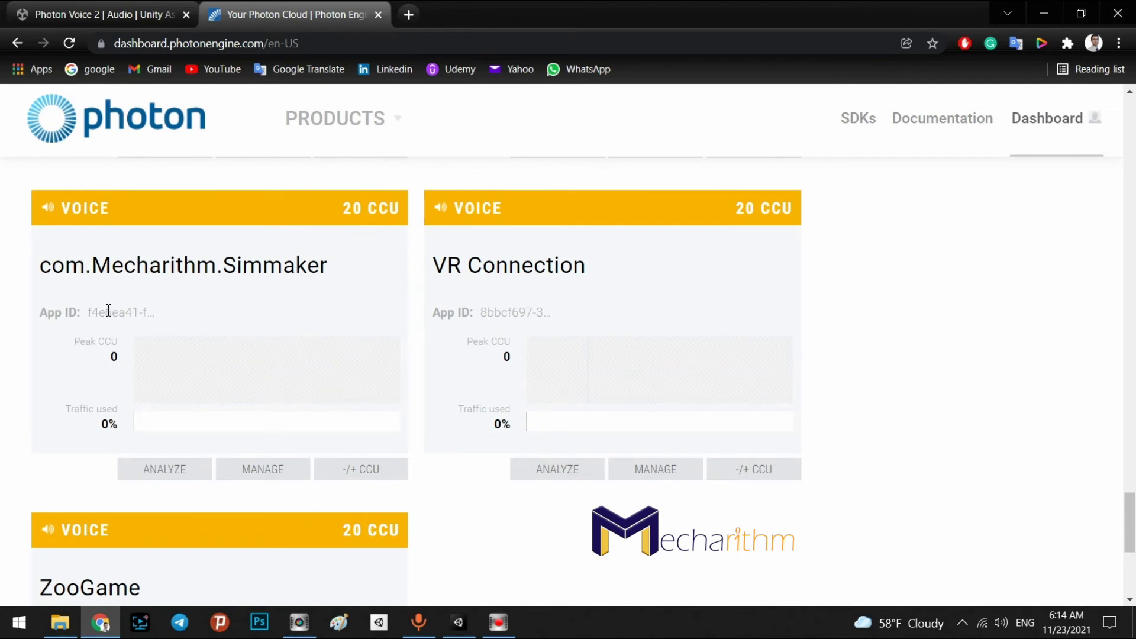
pyautogui.click(108, 310)
pyautogui.hotkey('ctrl', 'c')
pyautogui.click(335, 296)
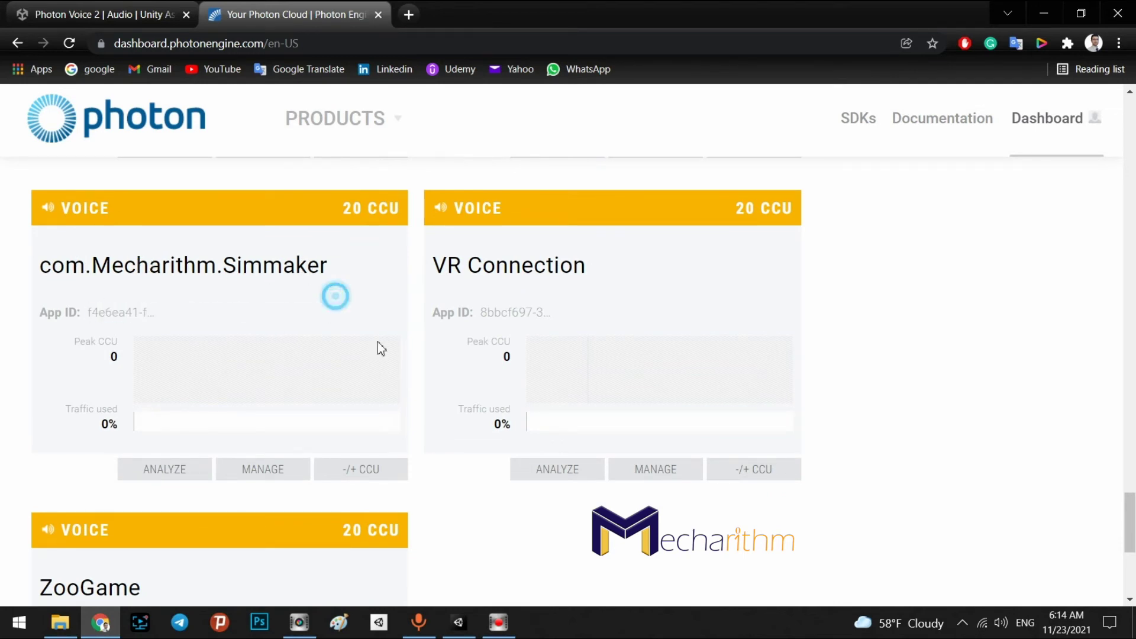
pyautogui.click(458, 622)
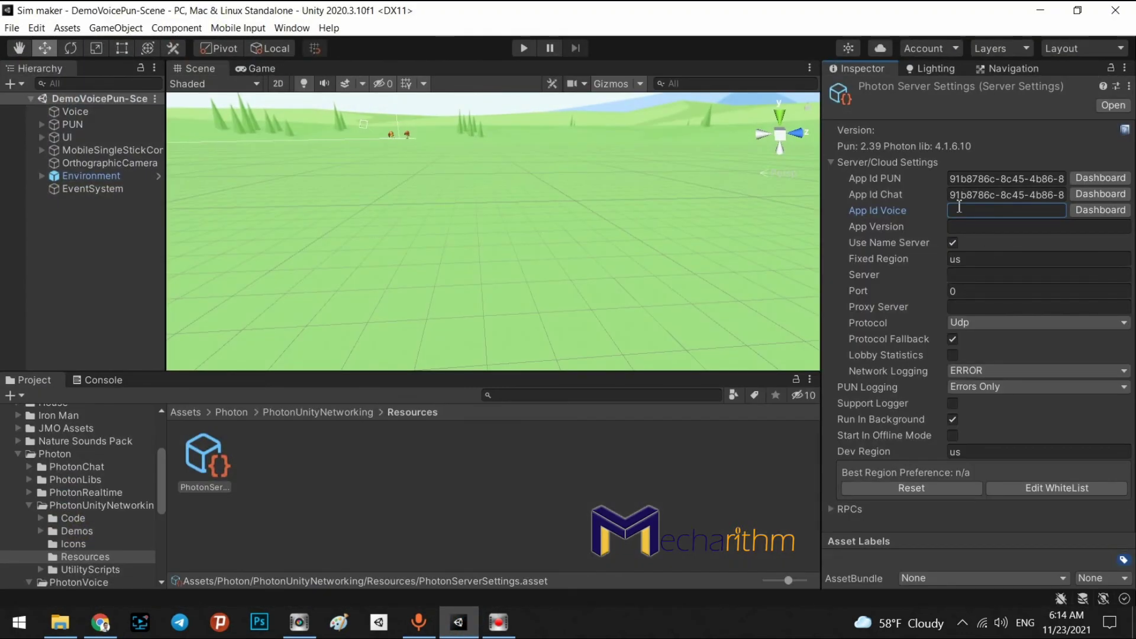
# Paste the ID into App Id Voice, select PUN, and play DemoVoicePun-Scene
pyautogui.hotkey('ctrl', 'v')
pyautogui.click(580, 494)
pyautogui.click(72, 125)
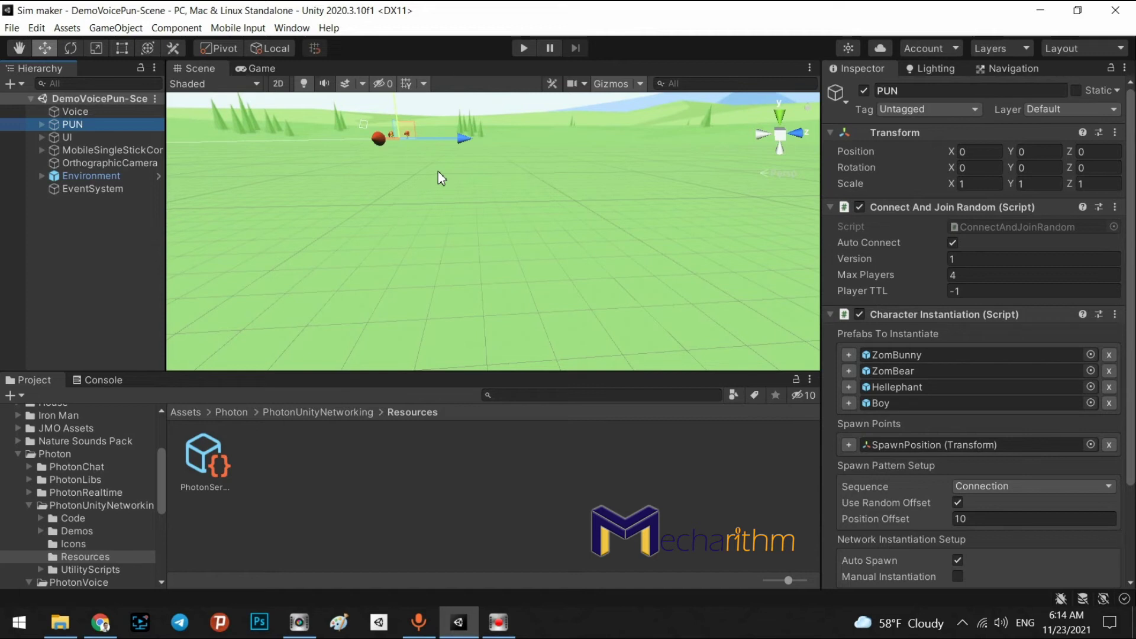
pyautogui.click(522, 47)
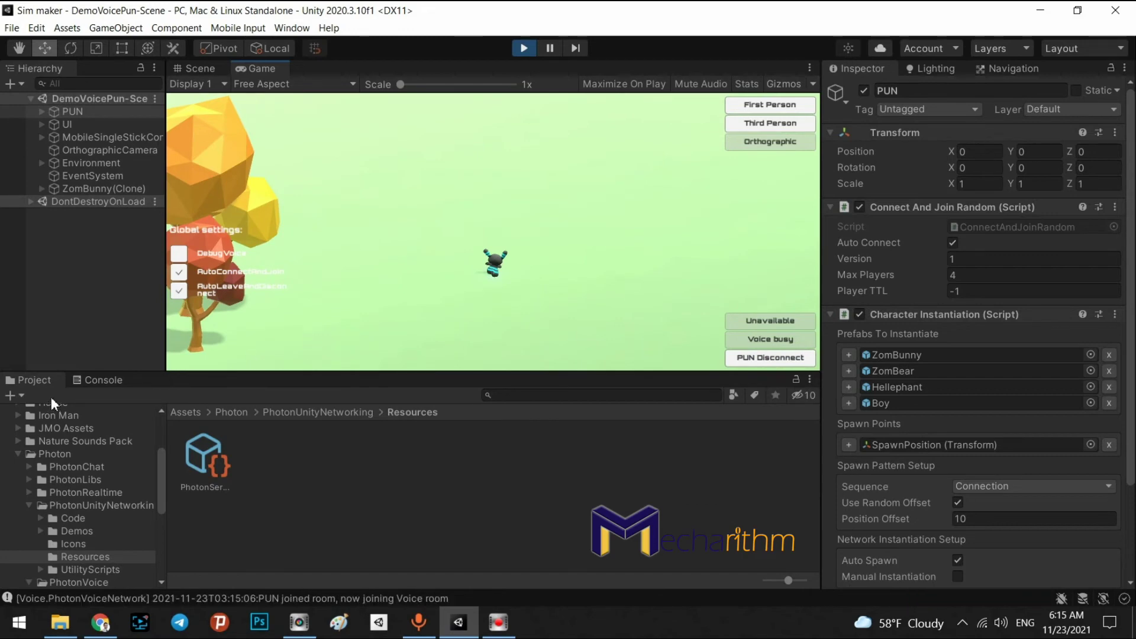
# Review the Voice logs in the Console, then stop play mode
pyautogui.click(94, 380)
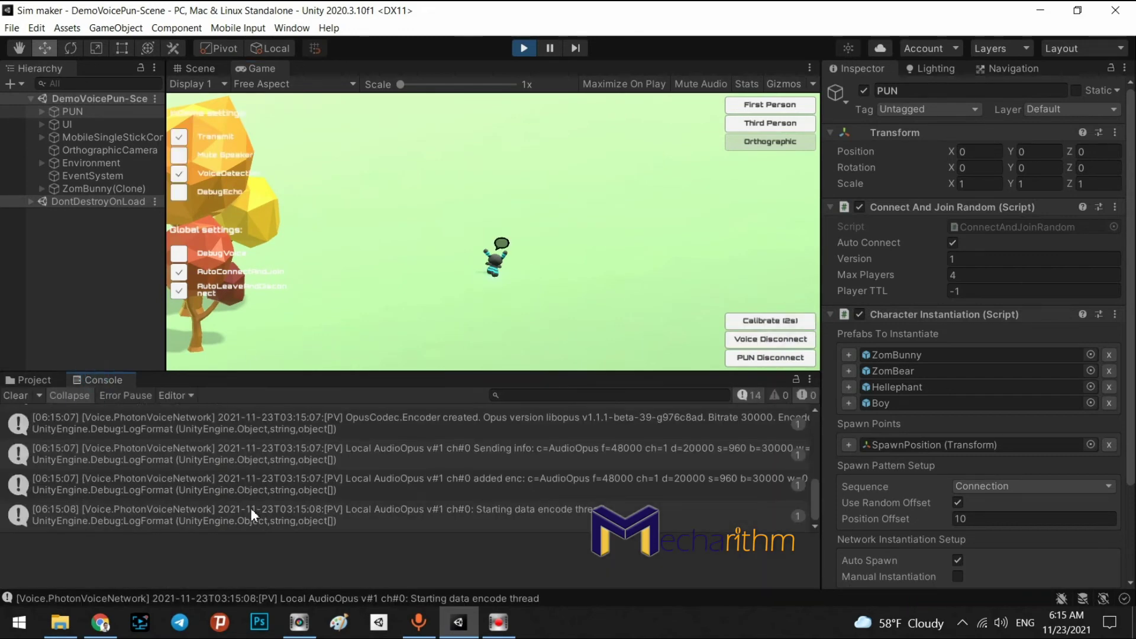
pyautogui.scroll(3, 251, 508)
pyautogui.scroll(3, 195, 476)
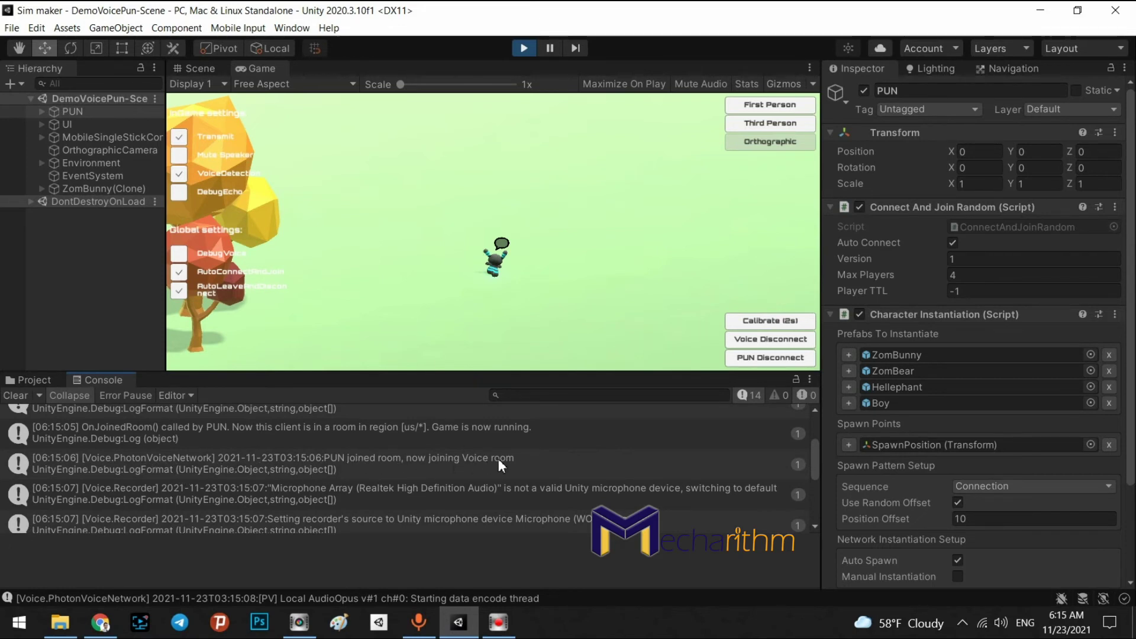
pyautogui.scroll(-3, 361, 498)
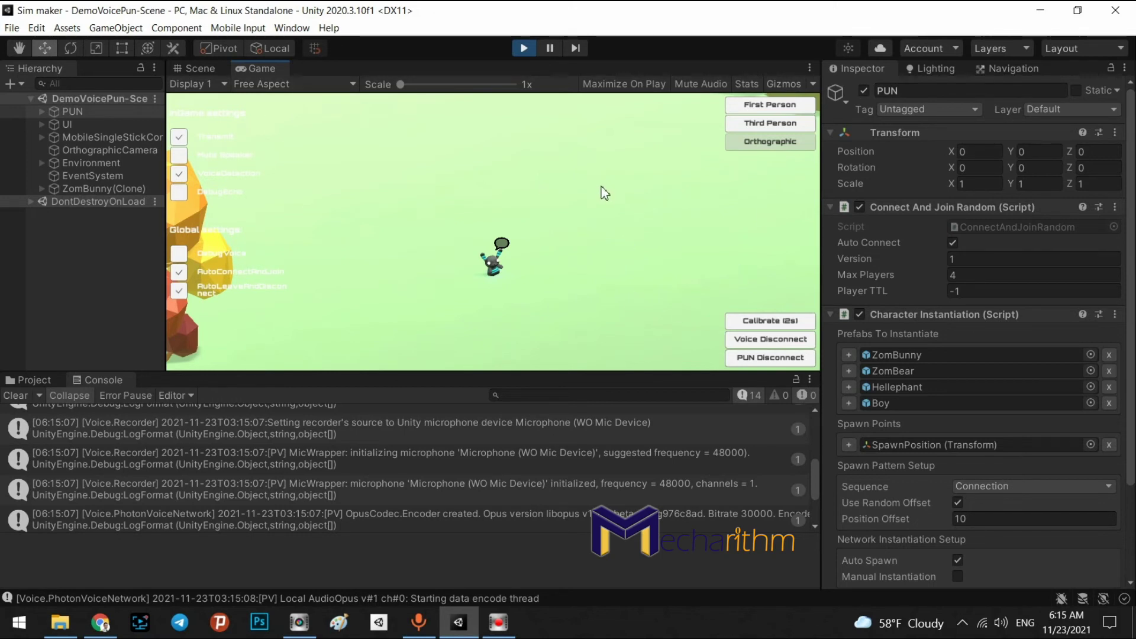
pyautogui.click(524, 49)
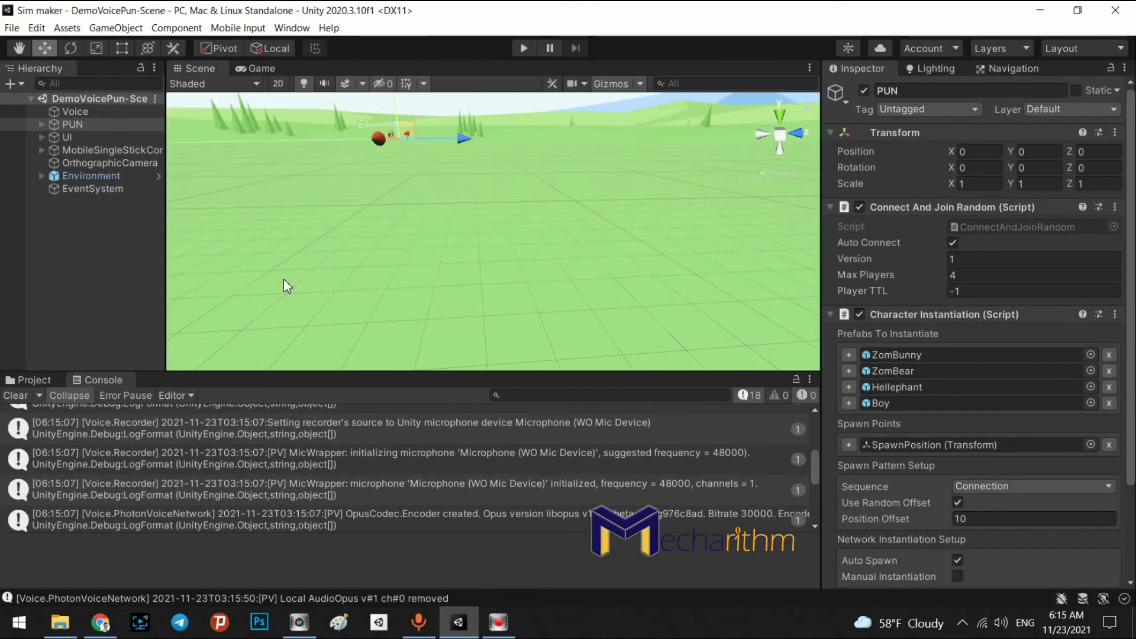
# Clear the console, deselect PUN, and open Build Settings from the File menu
pyautogui.click(16, 395)
pyautogui.click(89, 309)
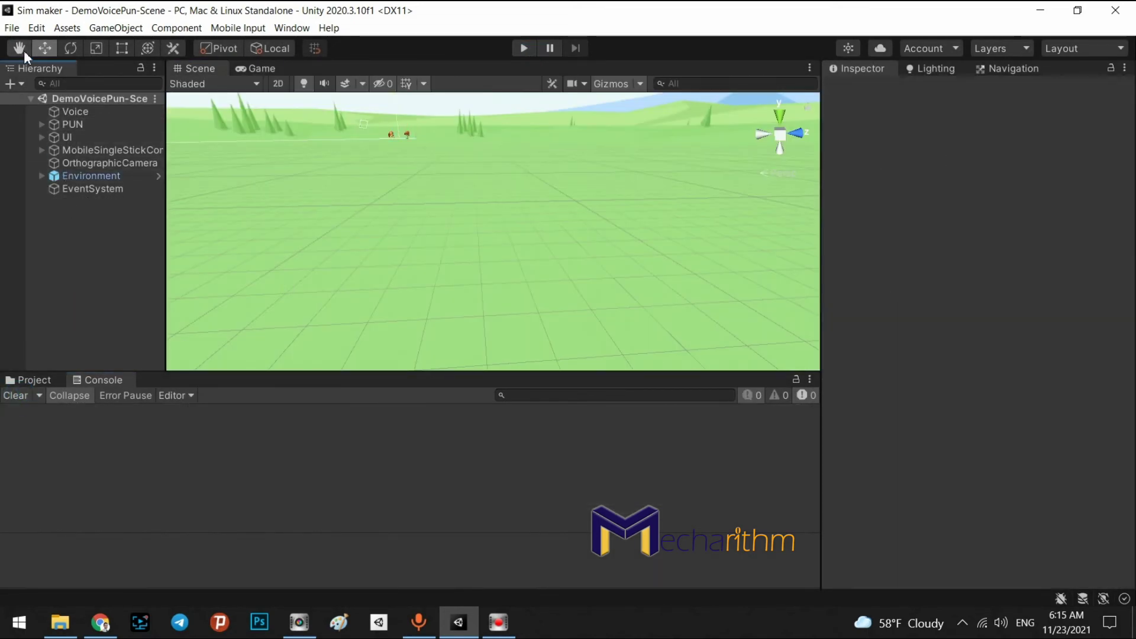
pyautogui.click(12, 27)
pyautogui.click(48, 197)
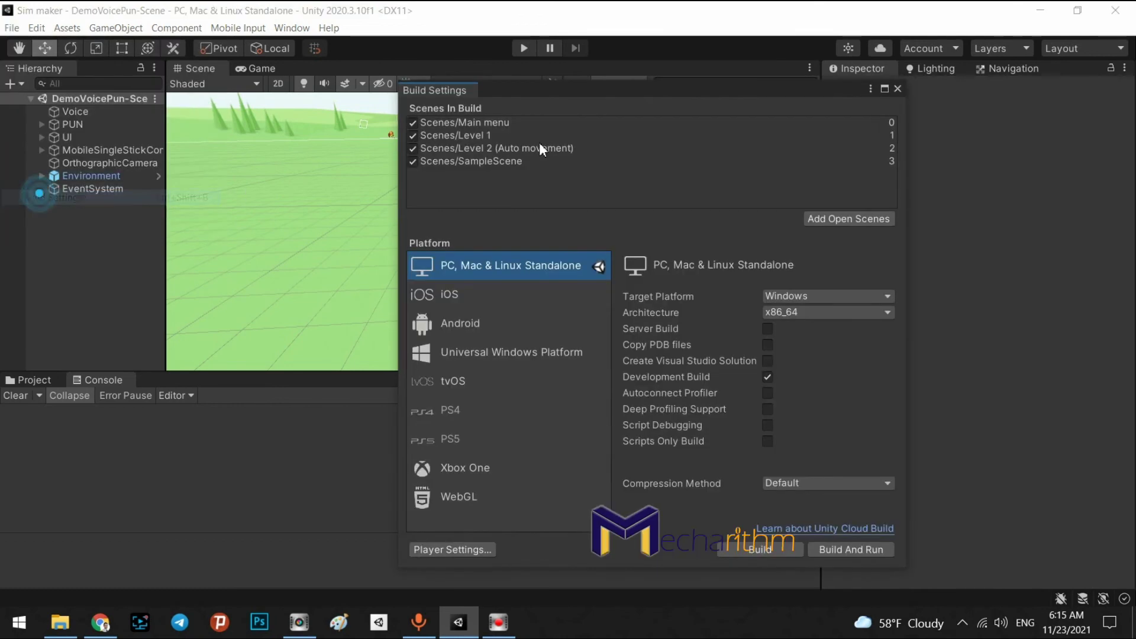
# Uncheck SampleScene, Level 2, Level 1 and Main menu, add DemoVoicePun-Scene, and start Build
pyautogui.click(412, 162)
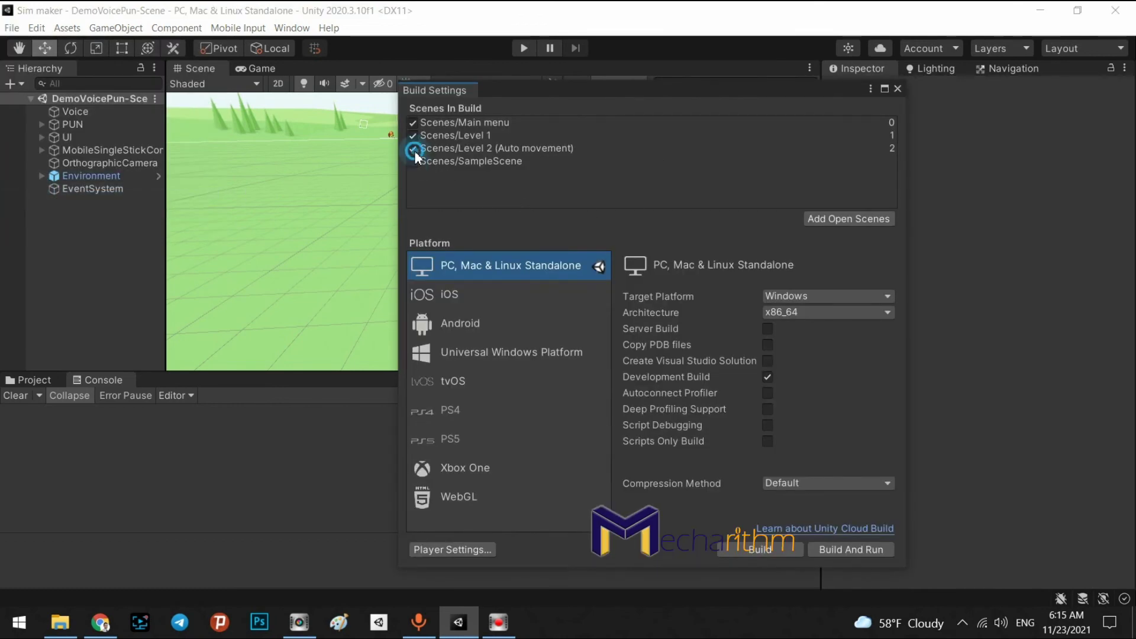
pyautogui.click(412, 148)
pyautogui.click(413, 136)
pyautogui.click(413, 122)
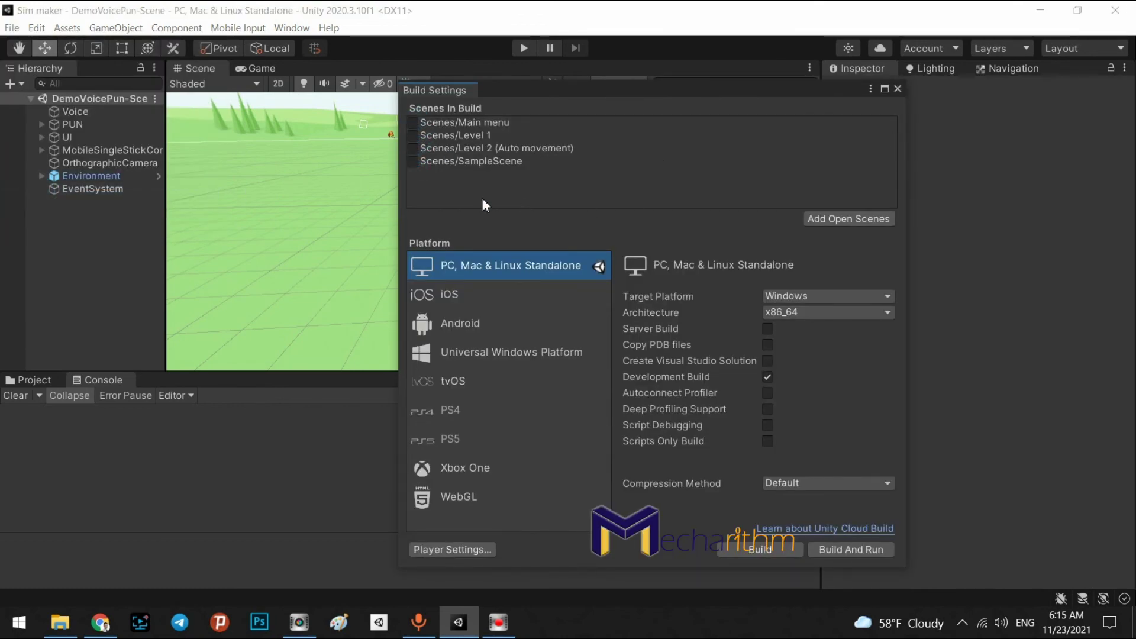
pyautogui.click(840, 215)
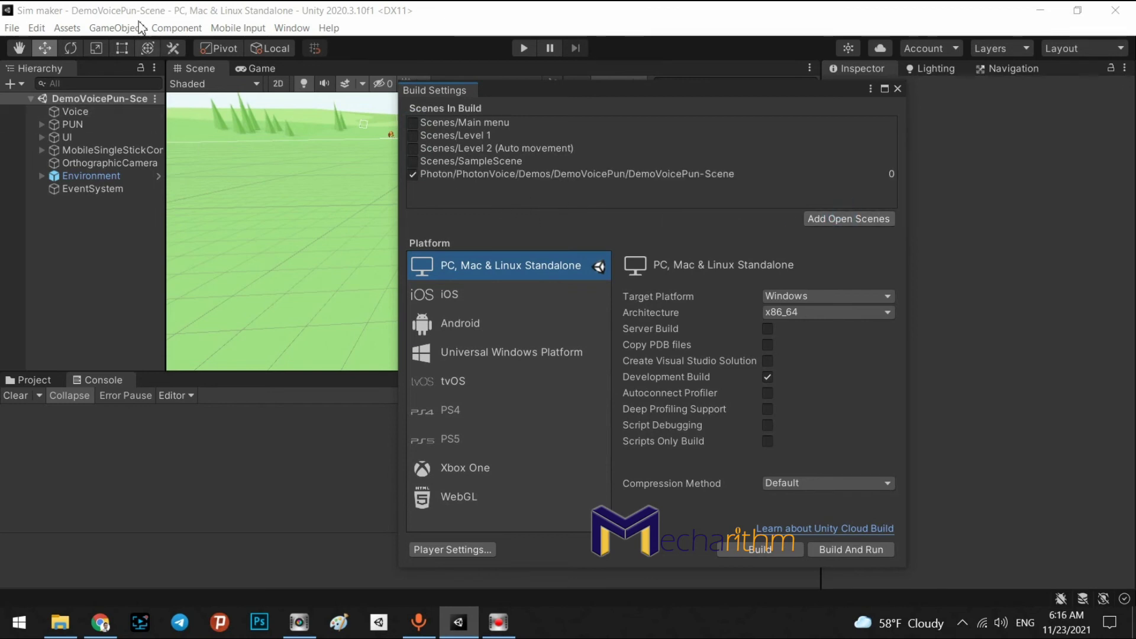
pyautogui.click(739, 549)
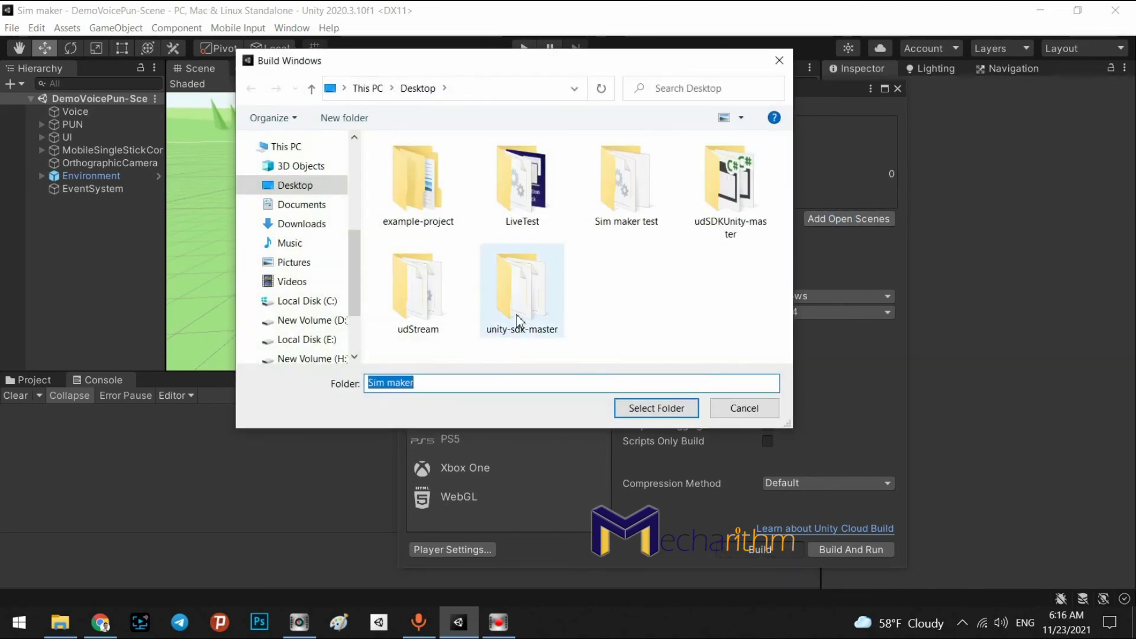
# Build into a new Desktop folder named 'Sim maker test multiplayer'
pyautogui.click(629, 189)
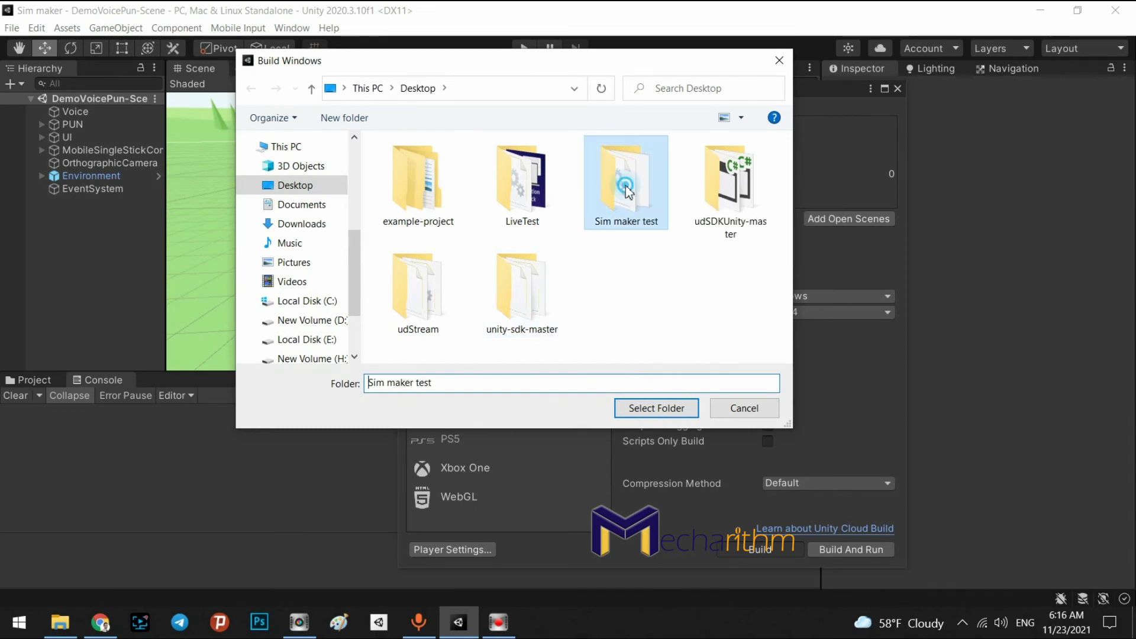
pyautogui.click(657, 218)
pyautogui.hotkey('ctrl', 'c')
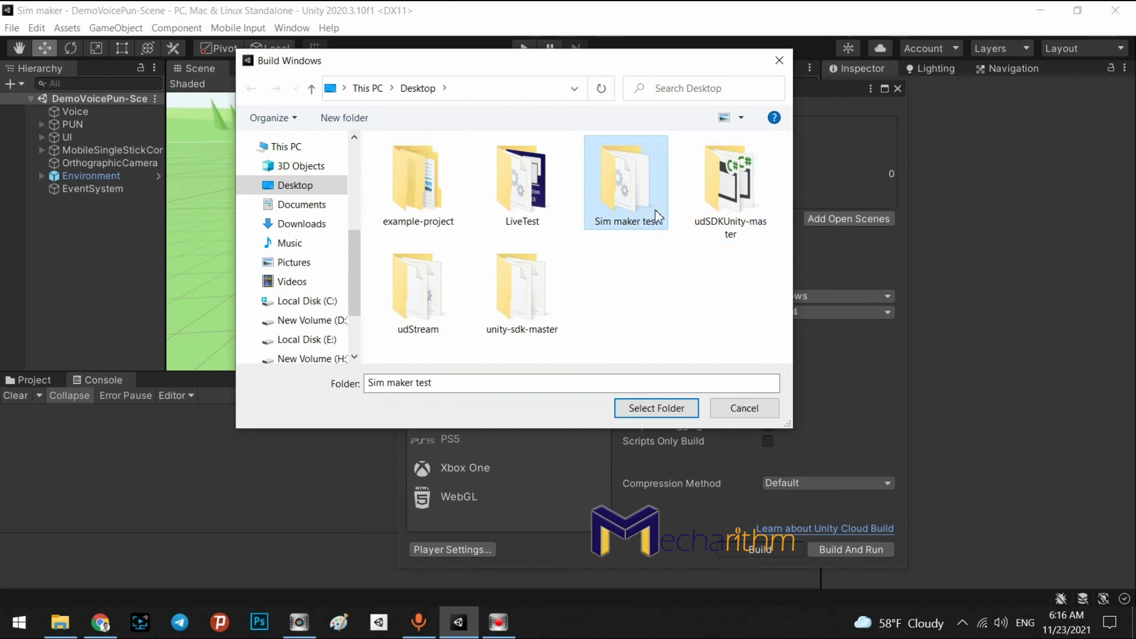
pyautogui.click(662, 264)
pyautogui.click(344, 118)
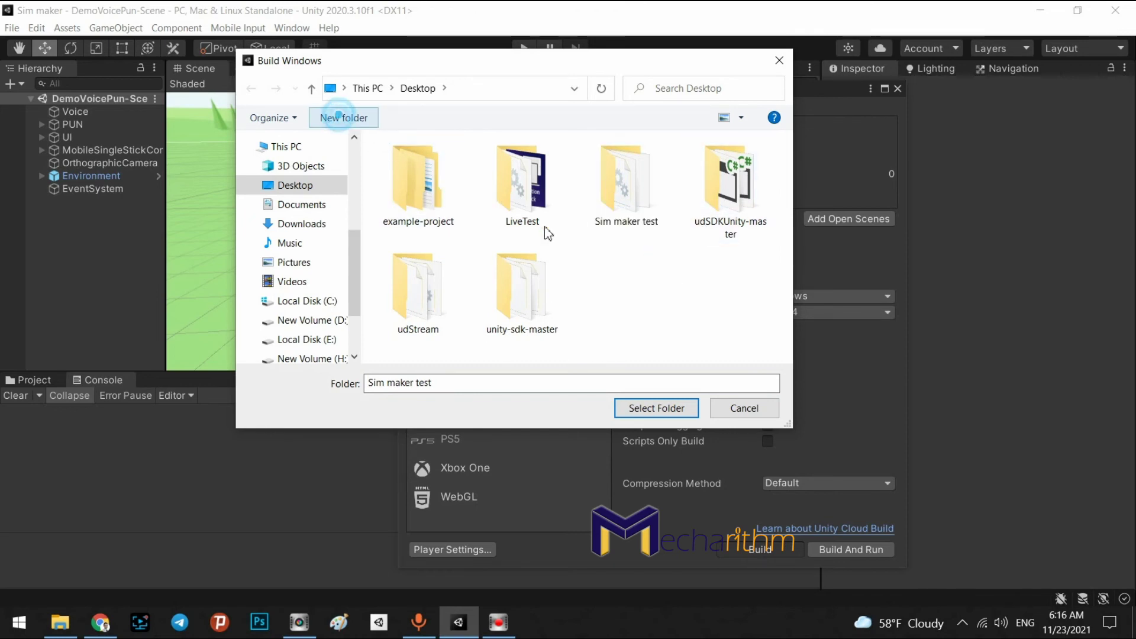
pyautogui.hotkey('ctrl', 'v')
pyautogui.write('multipl')
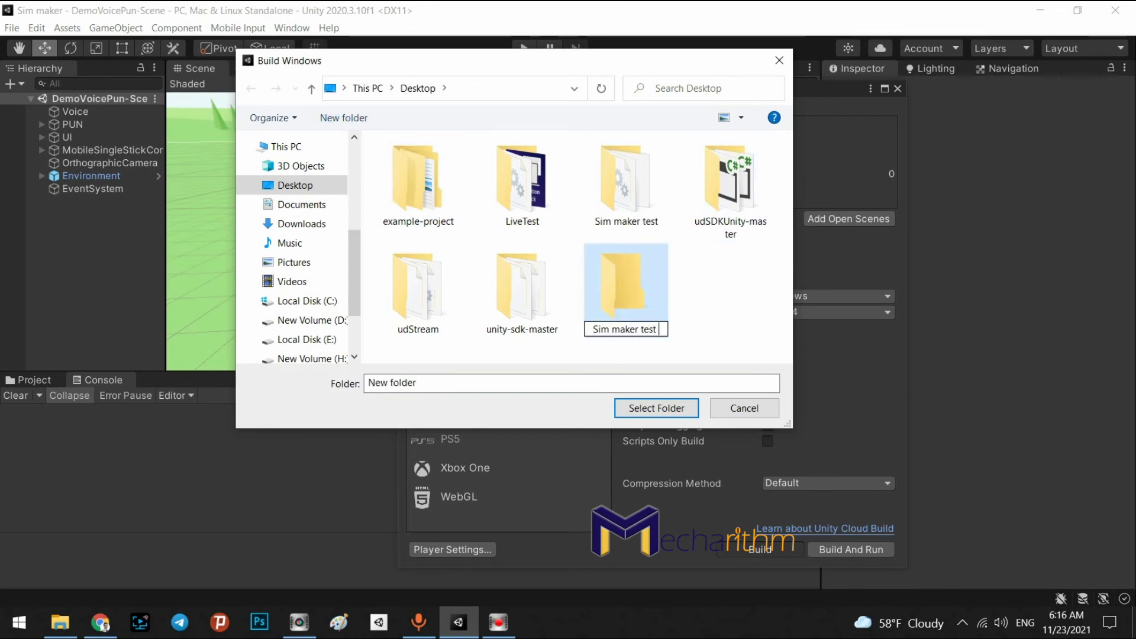
pyautogui.write('ayer')
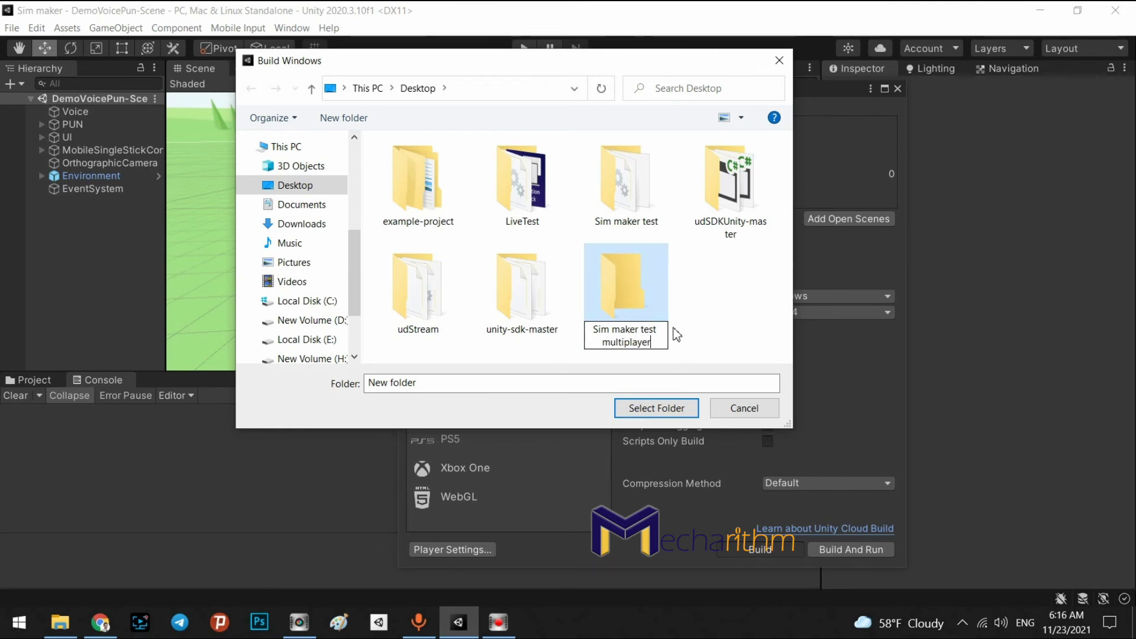
pyautogui.click(636, 296)
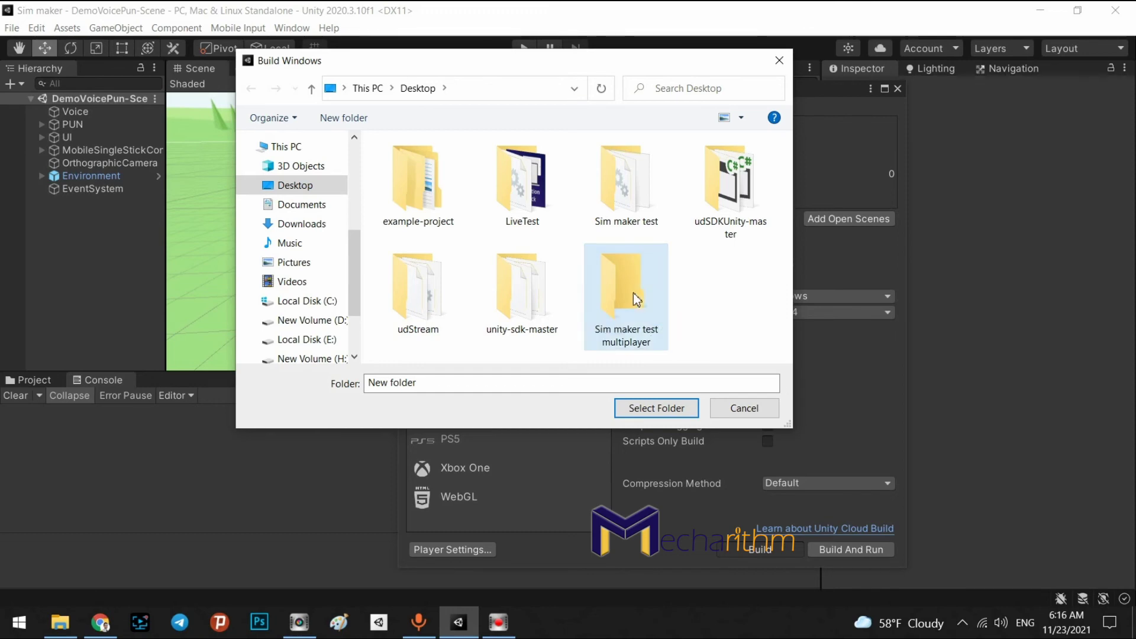
pyautogui.doubleClick(636, 296)
pyautogui.click(655, 408)
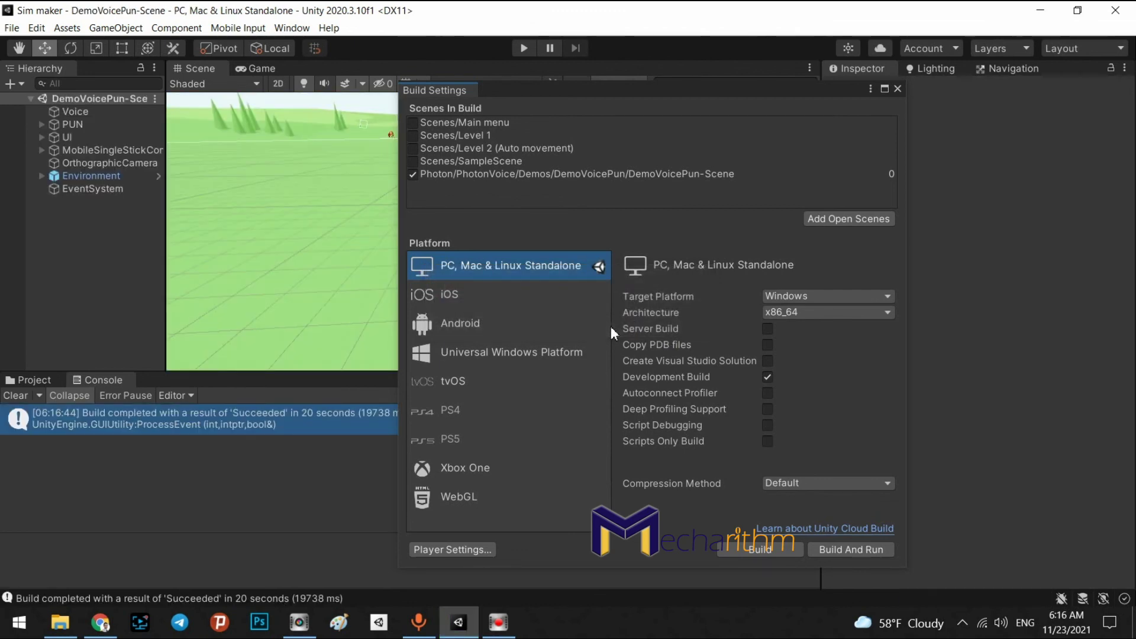
pyautogui.click(62, 622)
# Launch Sim maker.exe, allow firewall access, then return to Unity and close Build Settings
pyautogui.click(157, 559)
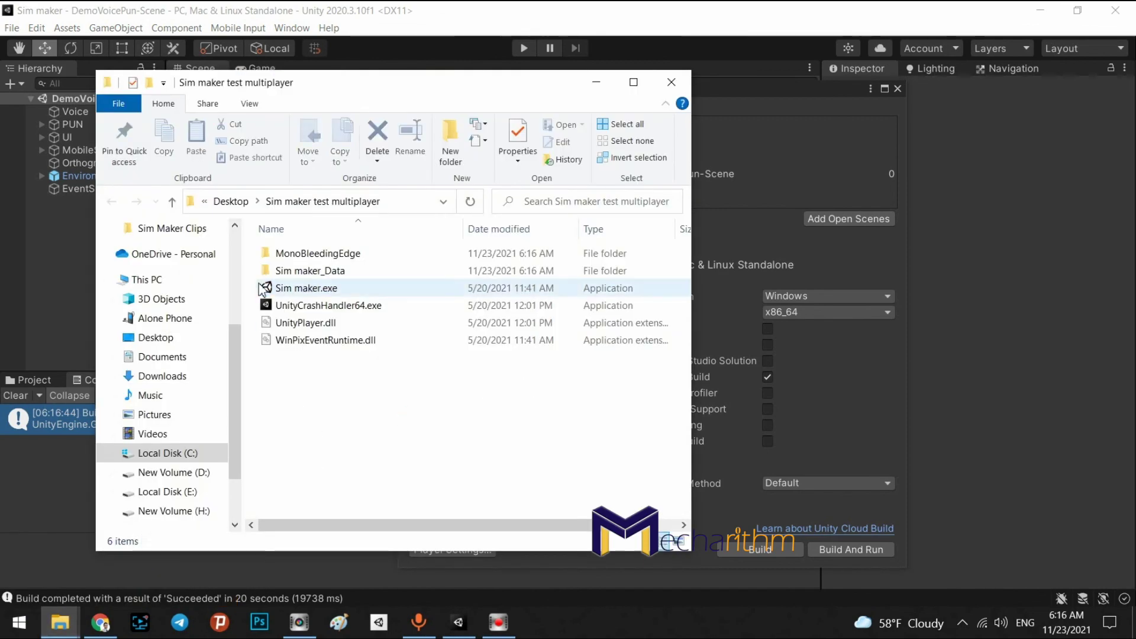
pyautogui.doubleClick(288, 290)
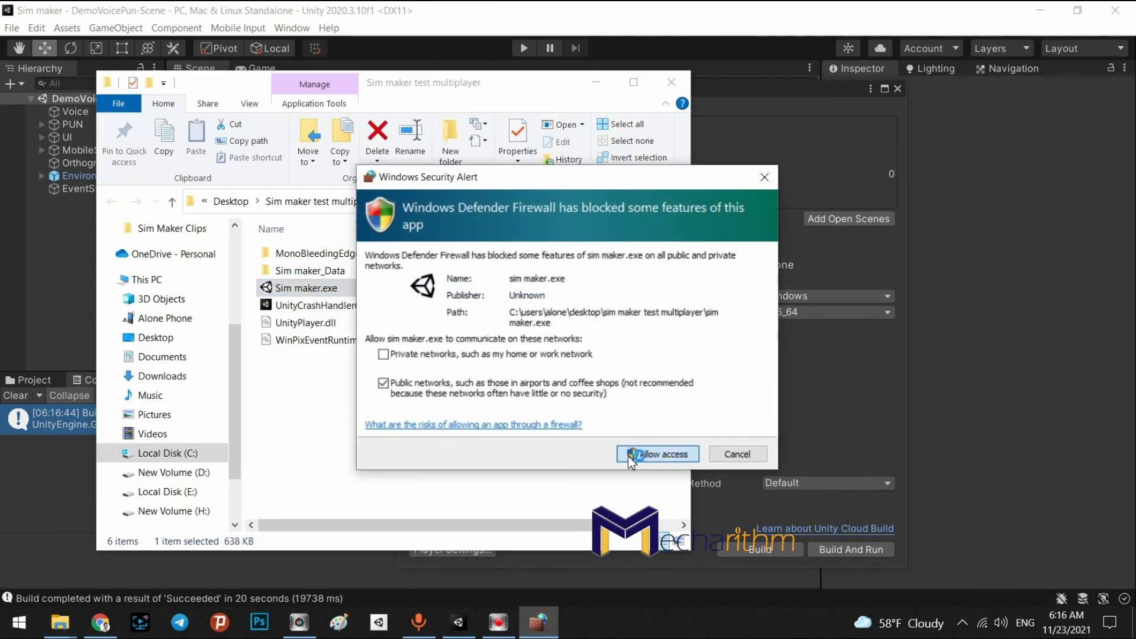
pyautogui.click(670, 453)
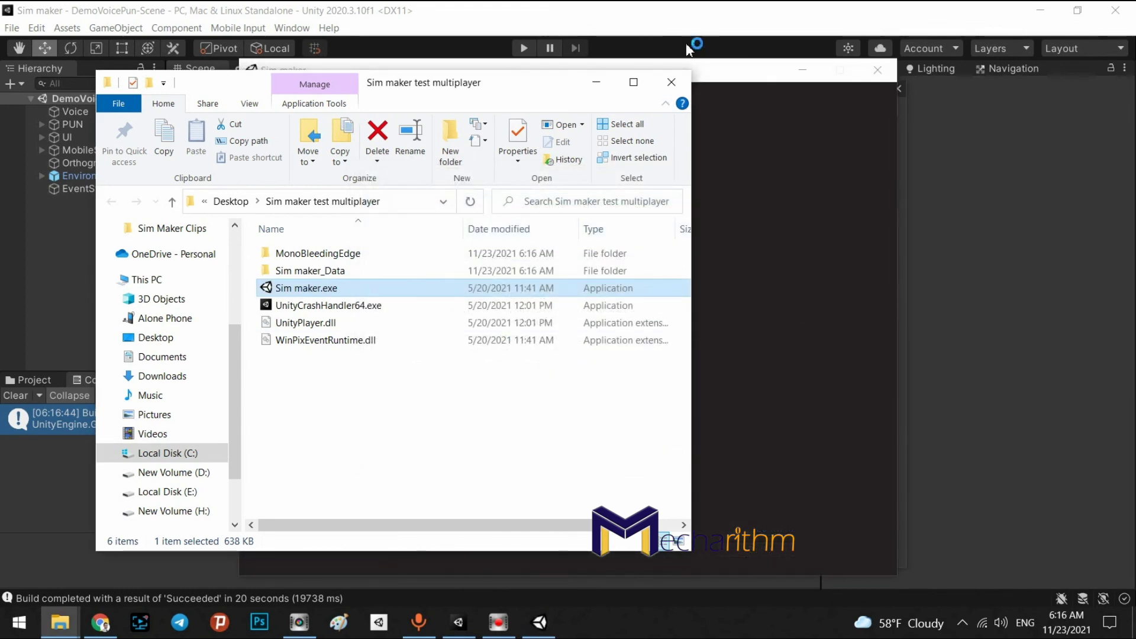
pyautogui.click(596, 82)
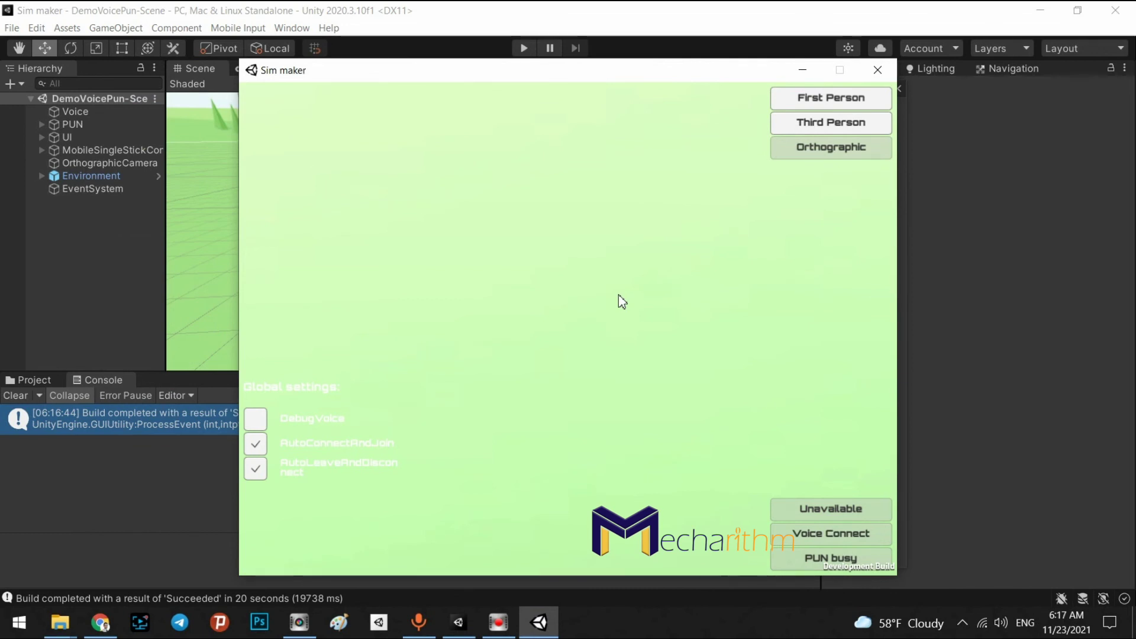
pyautogui.click(619, 296)
pyautogui.moveTo(540, 81); pyautogui.dragTo(527, 81)
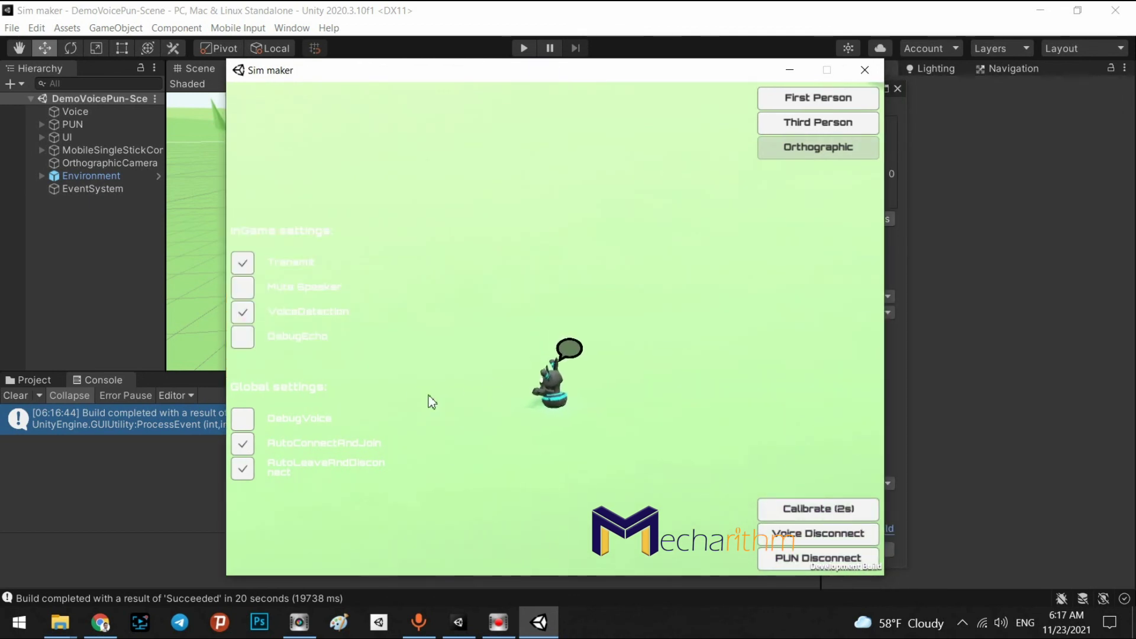
pyautogui.click(109, 331)
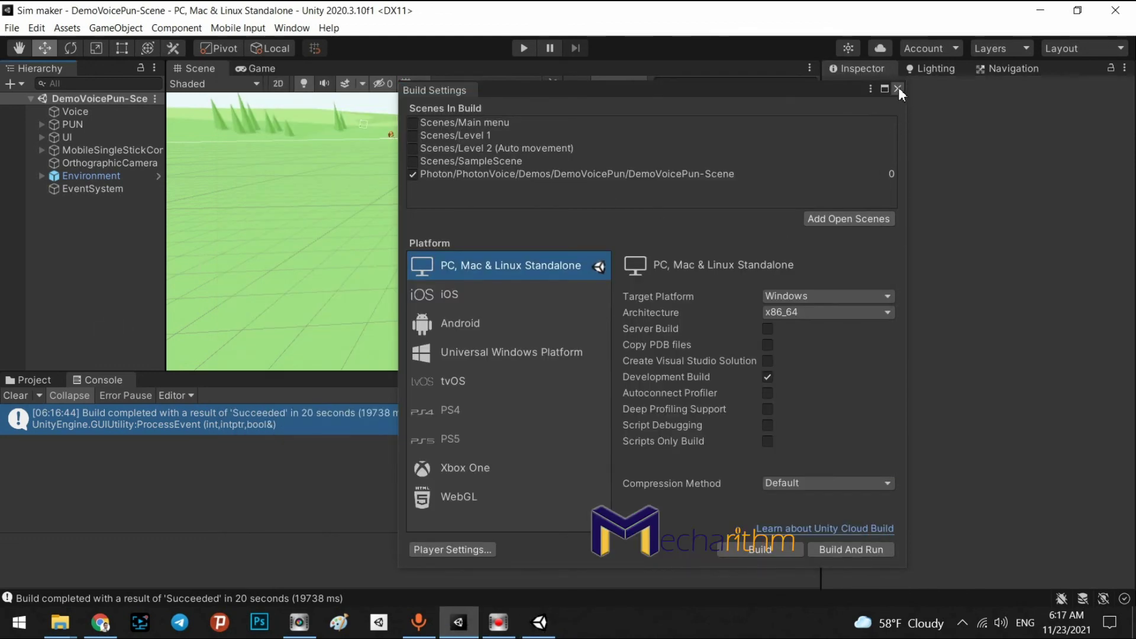
pyautogui.click(898, 89)
# Play the scene in Unity and place the Sim maker window beside the editor
pyautogui.click(524, 48)
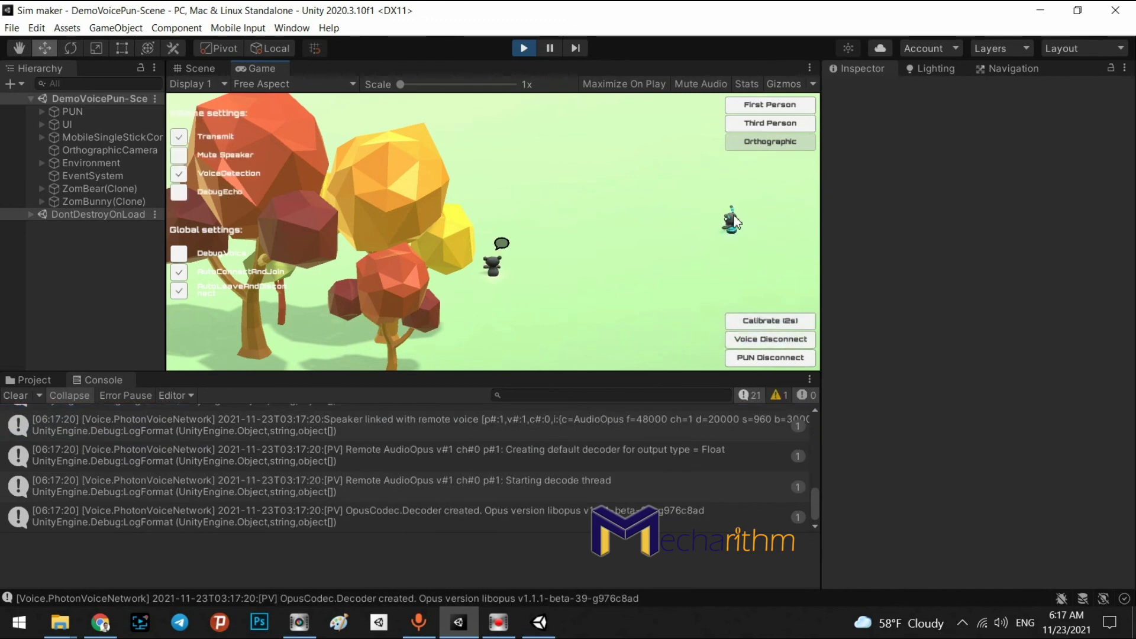
pyautogui.click(549, 629)
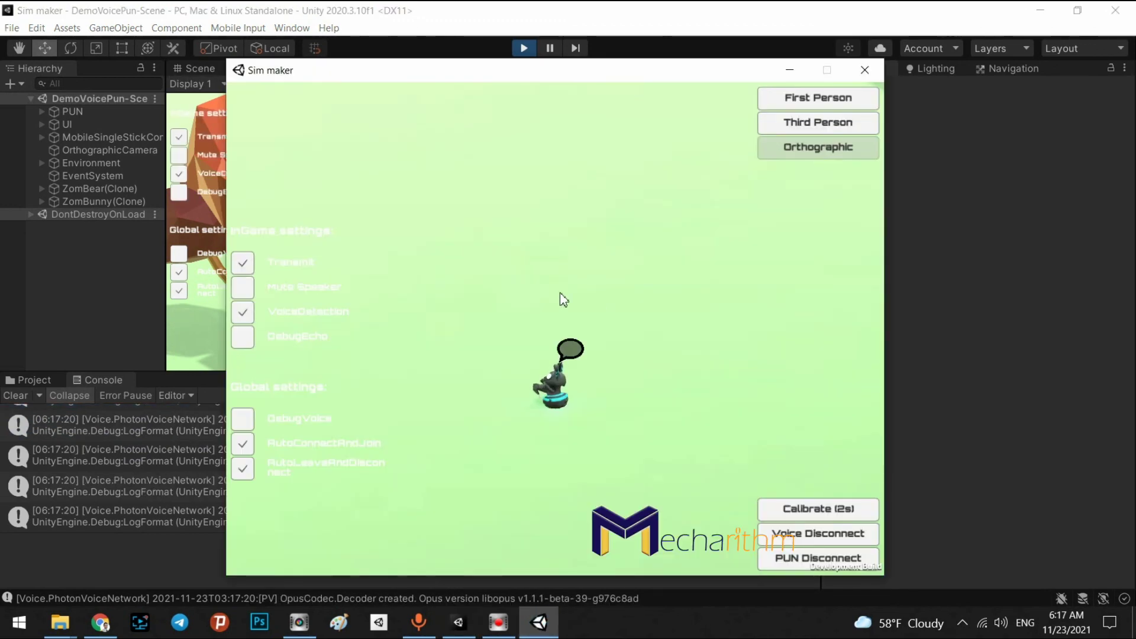
pyautogui.moveTo(400, 81); pyautogui.dragTo(745, 150)
# Walk the character left and forward with the A and W keys
pyautogui.press('a')
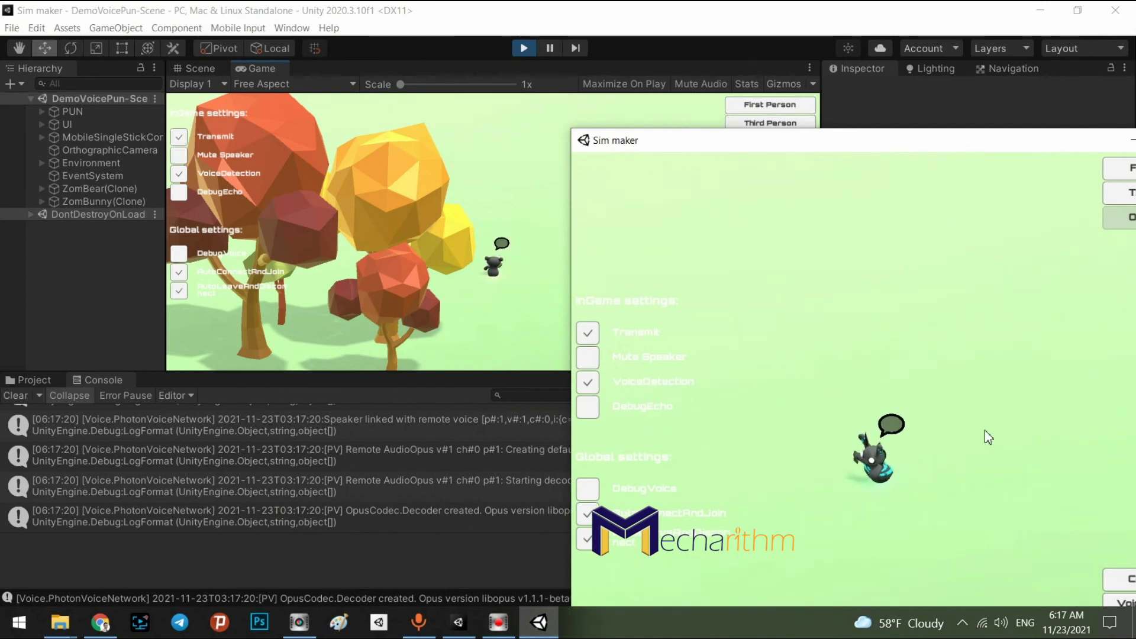
pyautogui.press('a')
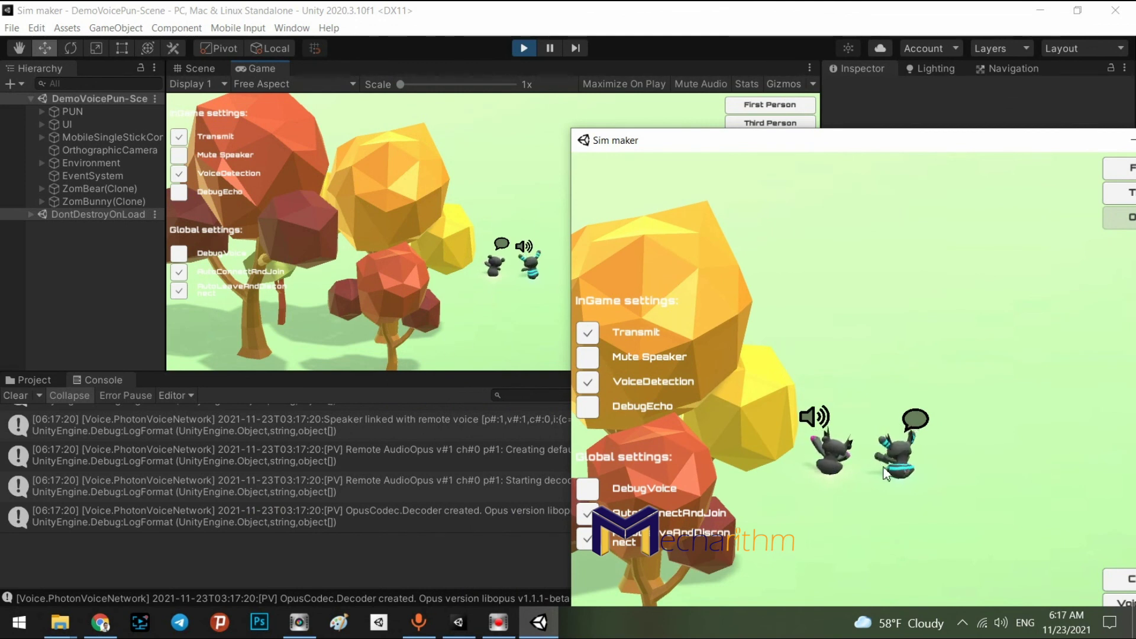
pyautogui.press('w')
pyautogui.press('w')
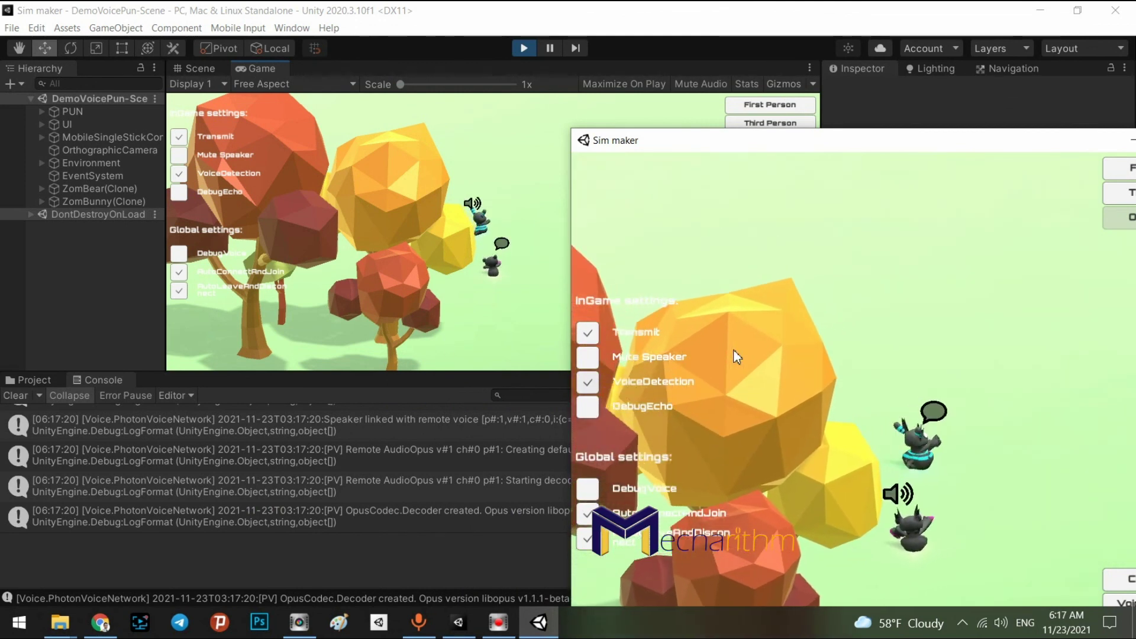
pyautogui.press('w')
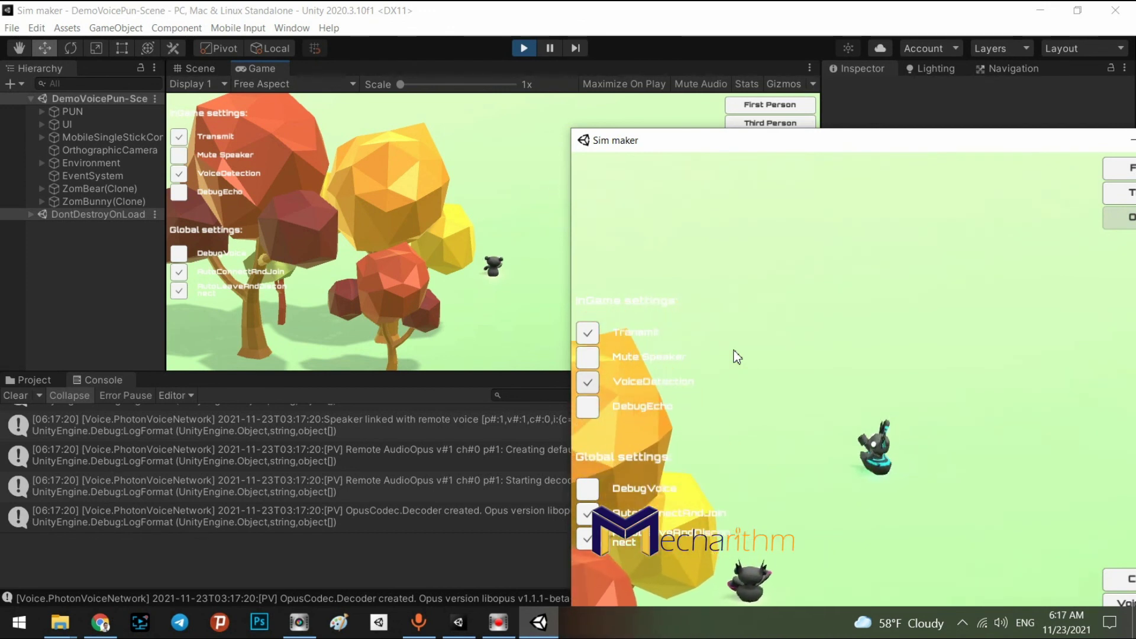
pyautogui.press('w')
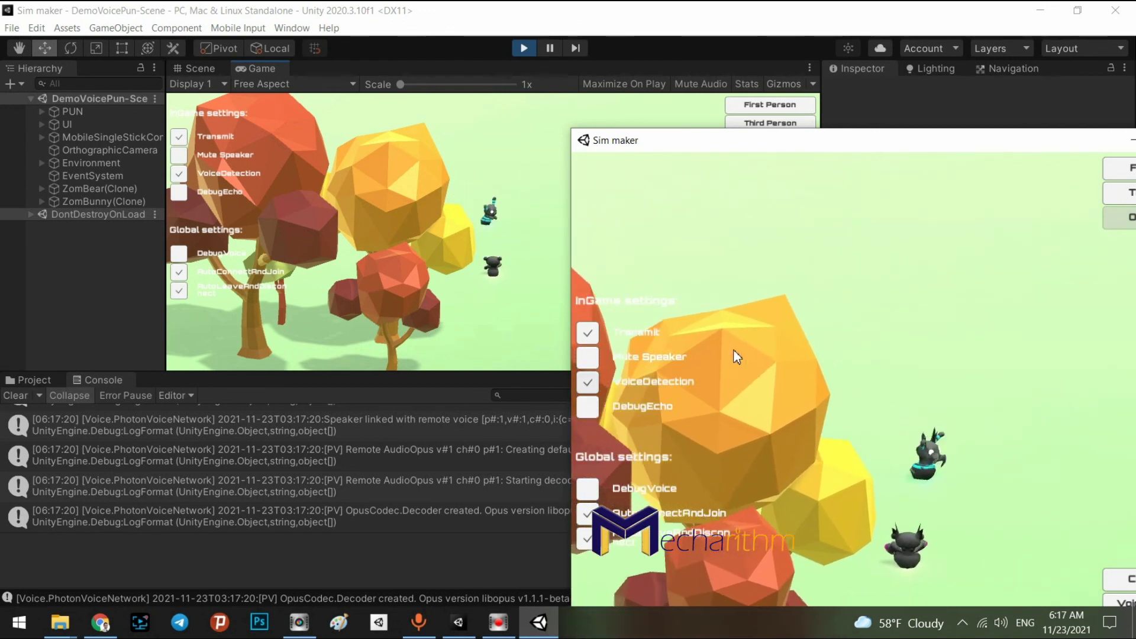
pyautogui.press('w')
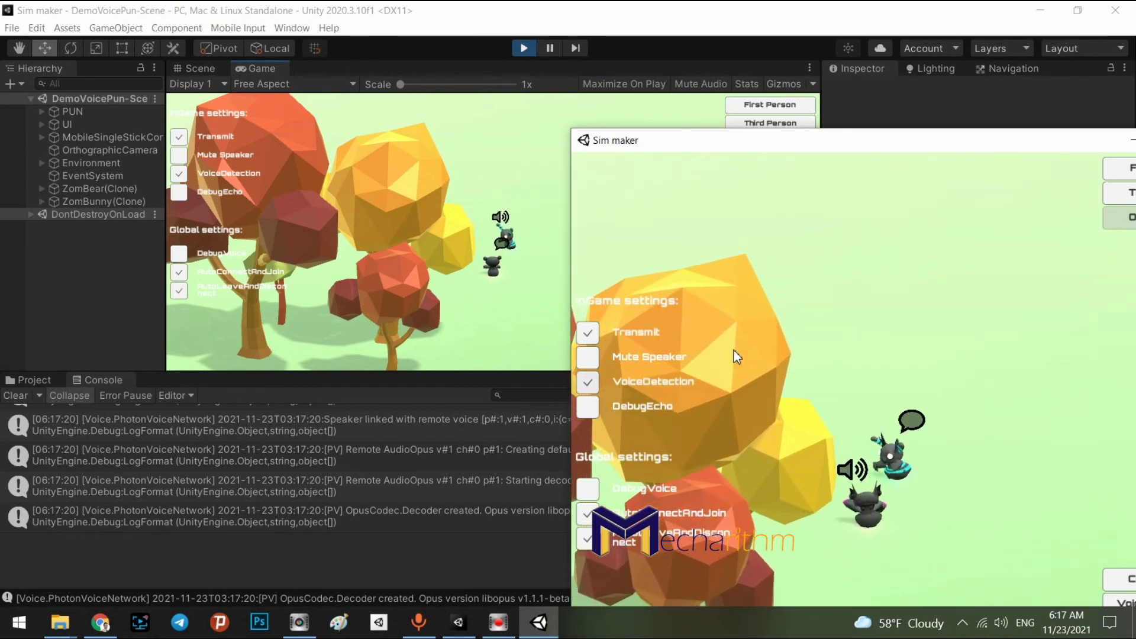